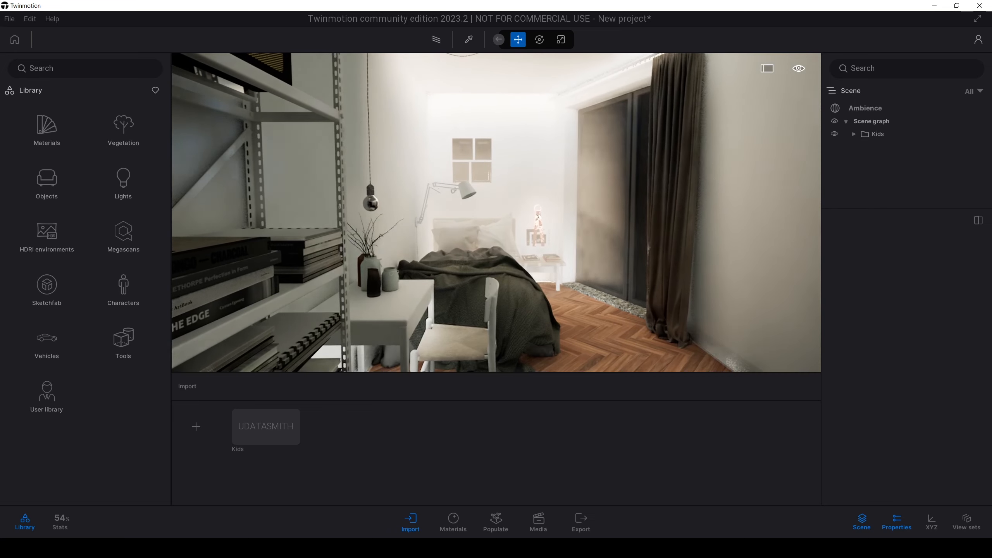
Step: Look over the imported bedroom, from the bed and desk to the bedside table and balcony window
{"action": "scroll", "coordinate": [443, 234], "scroll_direction": "up", "scroll_amount": 3}
{"action": "scroll", "coordinate": [444, 234], "scroll_direction": "up", "scroll_amount": 2}
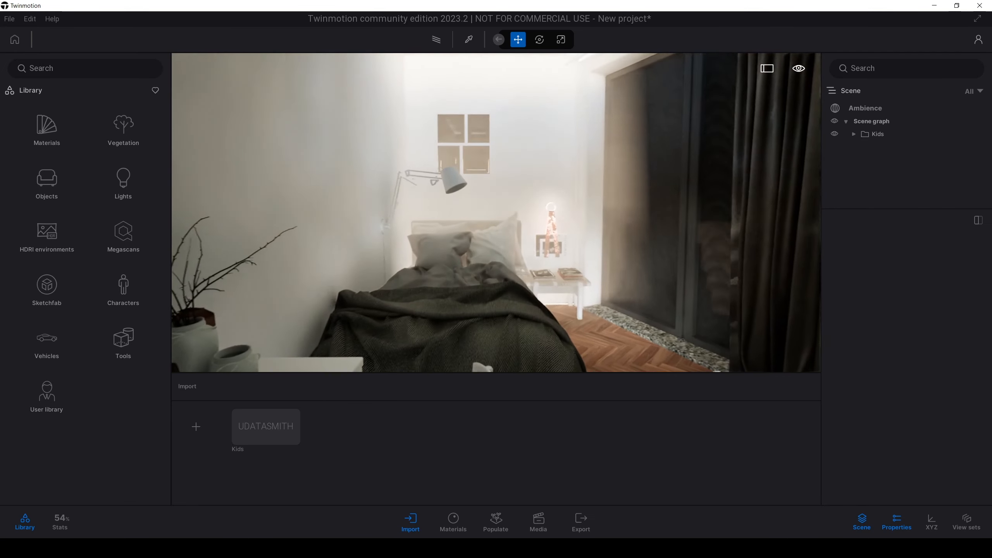
{"action": "right_click_drag", "start_coordinate": [444, 234], "coordinate": [496, 203]}
{"action": "scroll", "coordinate": [444, 234], "scroll_direction": "down", "scroll_amount": 4}
{"action": "scroll", "coordinate": [443, 234], "scroll_direction": "up", "scroll_amount": 2}
{"action": "scroll", "coordinate": [444, 234], "scroll_direction": "up", "scroll_amount": 3}
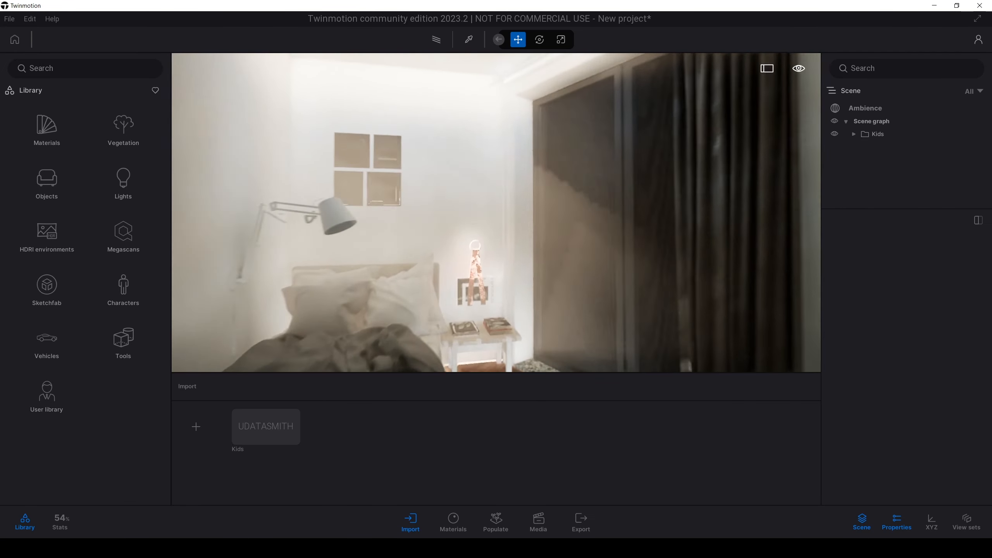
{"action": "right_click_drag", "start_coordinate": [444, 234], "coordinate": [464, 240]}
{"action": "scroll", "coordinate": [460, 239], "scroll_direction": "down", "scroll_amount": 5}
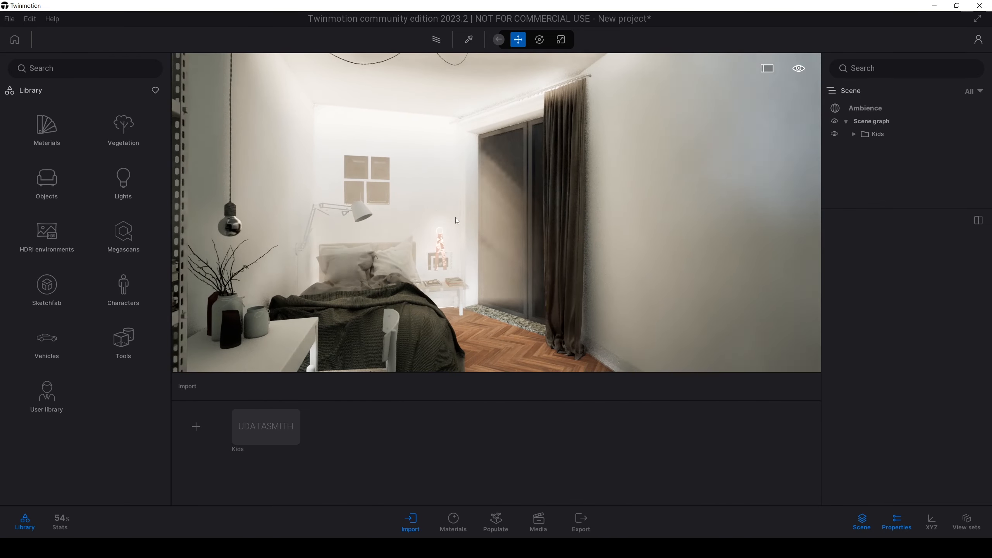
{"action": "scroll", "coordinate": [456, 217], "scroll_direction": "up", "scroll_amount": 2}
{"action": "scroll", "coordinate": [456, 217], "scroll_direction": "up", "scroll_amount": 3}
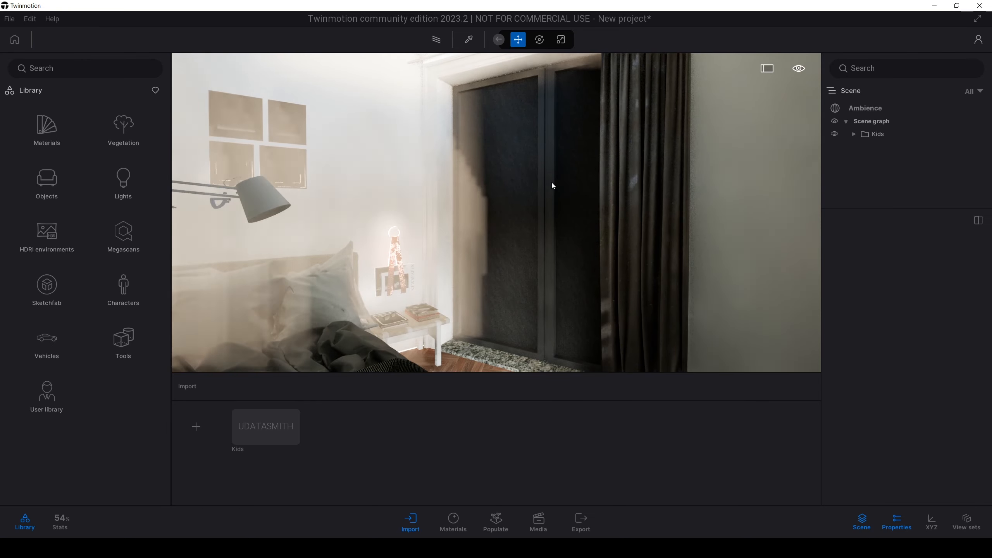
Step: Apply the Clear glass material from the library to the balcony window panes
{"action": "right_click_drag", "start_coordinate": [551, 183], "coordinate": [268, 132]}
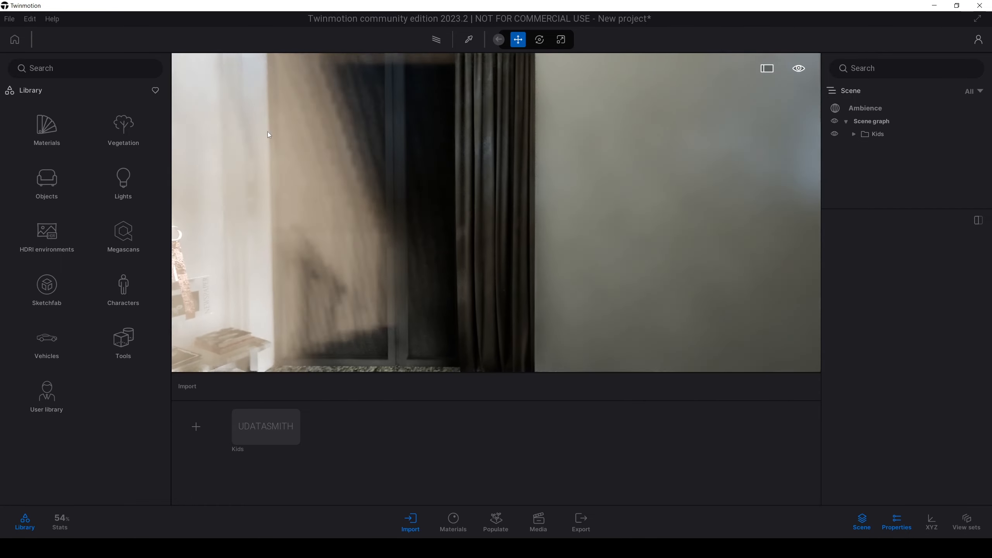
{"action": "left_click", "coordinate": [45, 129]}
{"action": "left_click", "coordinate": [50, 135]}
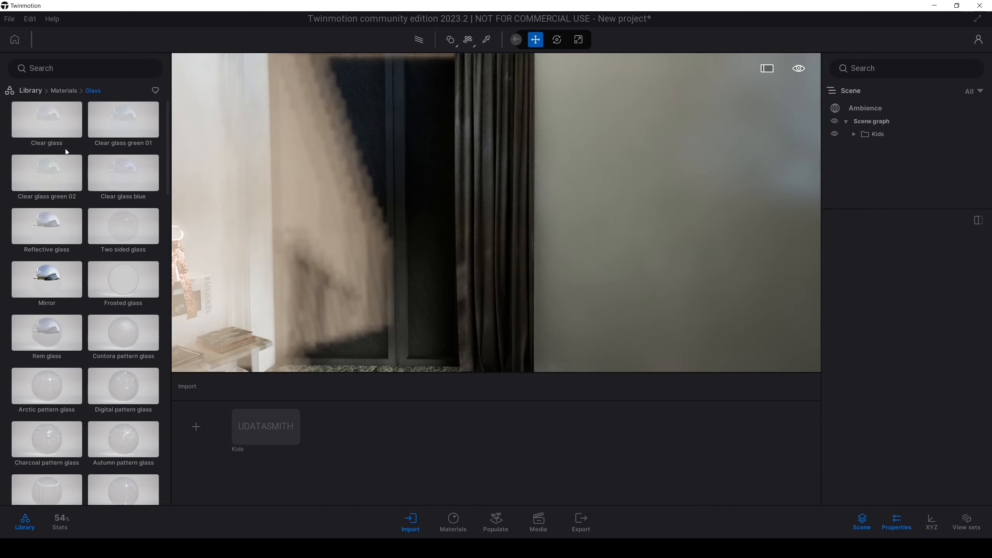
{"action": "left_click_drag", "start_coordinate": [44, 121], "coordinate": [368, 158]}
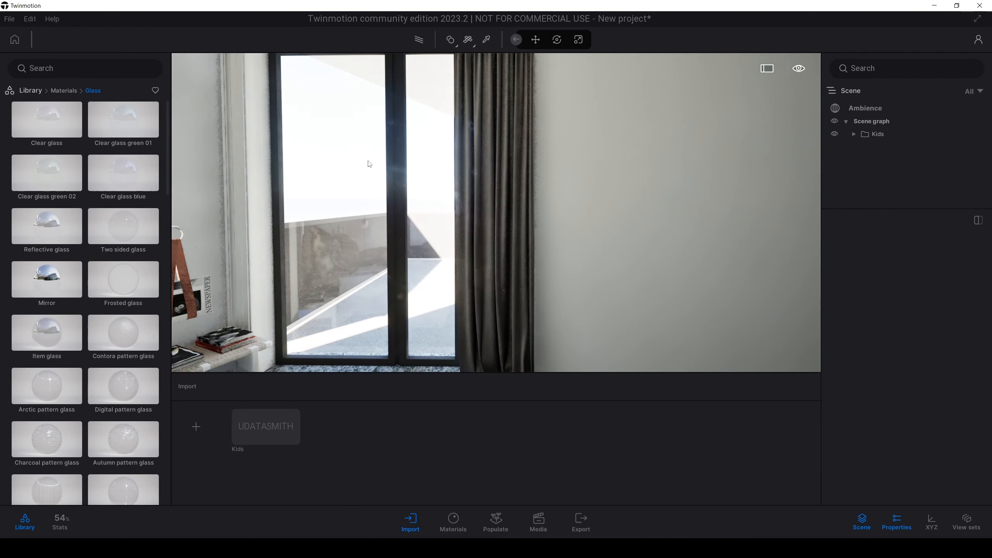
{"action": "left_click", "coordinate": [346, 178]}
Step: Review the room's daylight with the clear window glass, looking back across the bed, desk and shelves
{"action": "key", "text": "s"}
{"action": "right_click_drag", "start_coordinate": [346, 178], "coordinate": [443, 192]}
{"action": "key", "text": "w"}
{"action": "right_click_drag", "start_coordinate": [625, 203], "coordinate": [583, 211]}
{"action": "key", "text": "s"}
{"action": "key", "text": "w"}
{"action": "key", "text": "s"}
{"action": "key", "text": "w"}
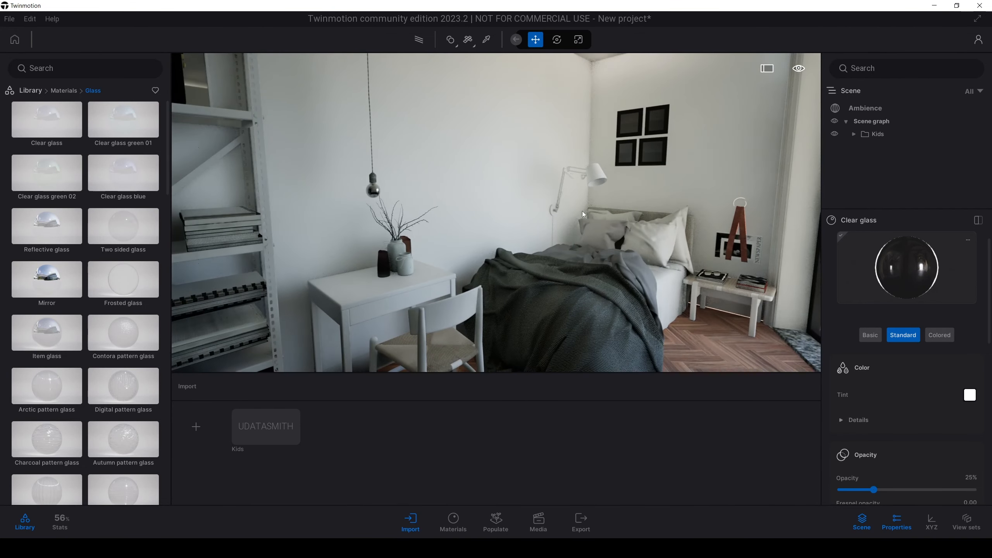
Step: Apply the Item glass material to the pendant lamp's bulb and to the pale jars on the desk
{"action": "key", "text": "w"}
{"action": "right_click_drag", "start_coordinate": [459, 202], "coordinate": [377, 193]}
{"action": "key", "text": "d"}
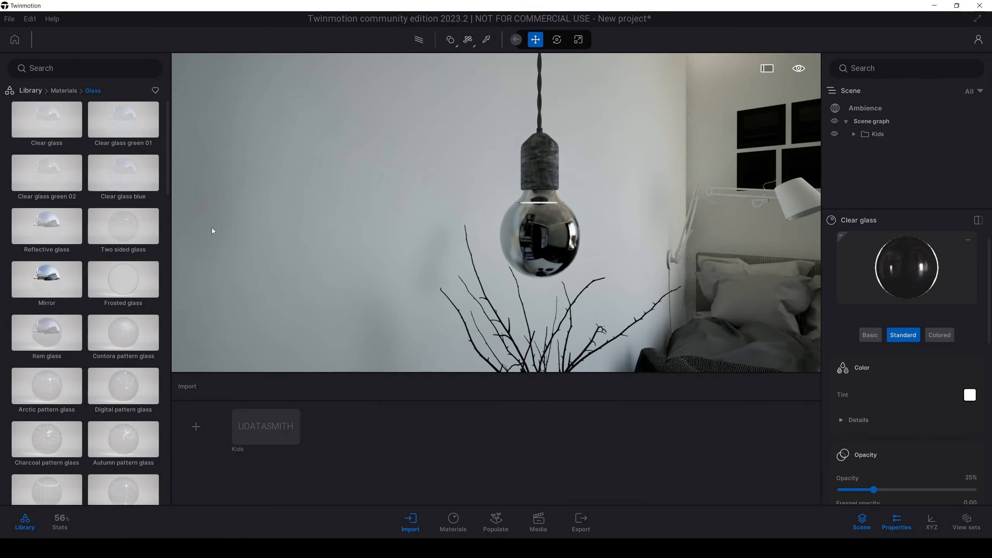
{"action": "left_click_drag", "start_coordinate": [47, 329], "coordinate": [541, 250]}
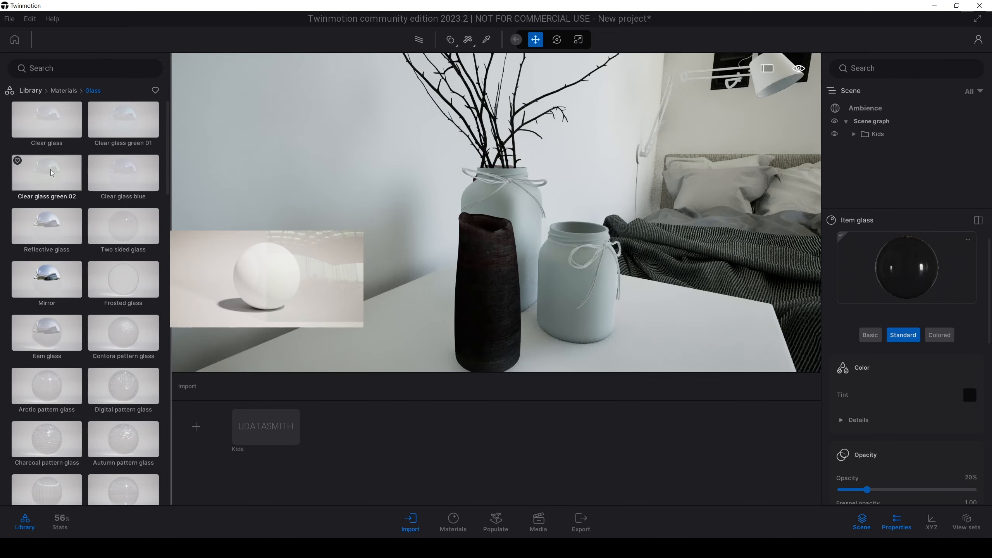
{"action": "left_click_drag", "start_coordinate": [63, 321], "coordinate": [574, 282]}
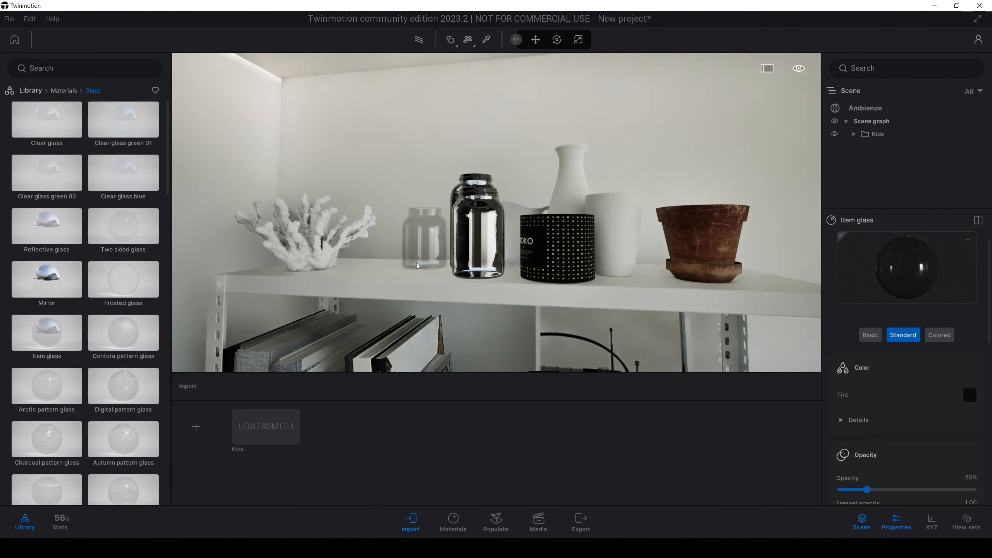
Step: Apply the Reflective glass material to the glass of the framed pictures above the bed
{"action": "right_click_drag", "start_coordinate": [417, 267], "coordinate": [461, 270]}
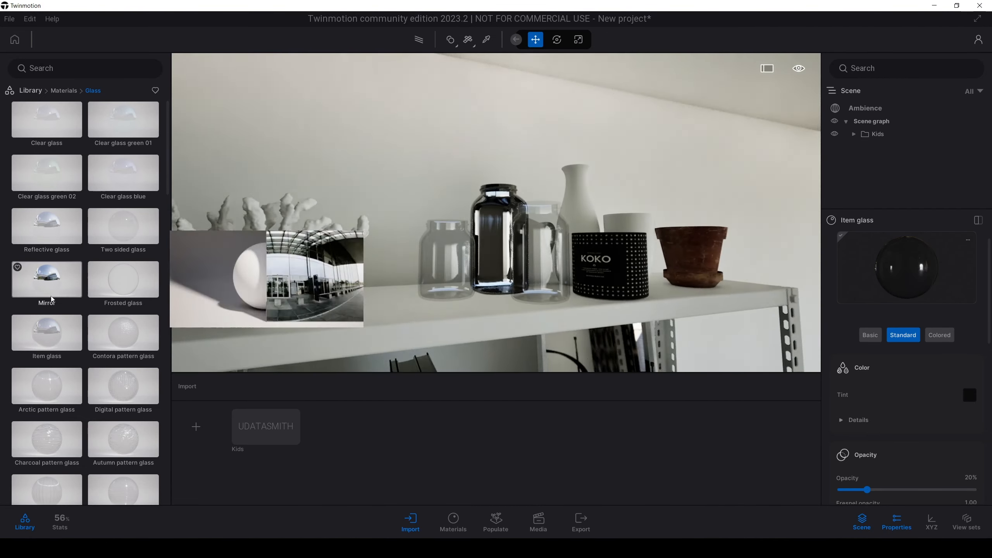
{"action": "right_click_drag", "start_coordinate": [391, 235], "coordinate": [586, 219]}
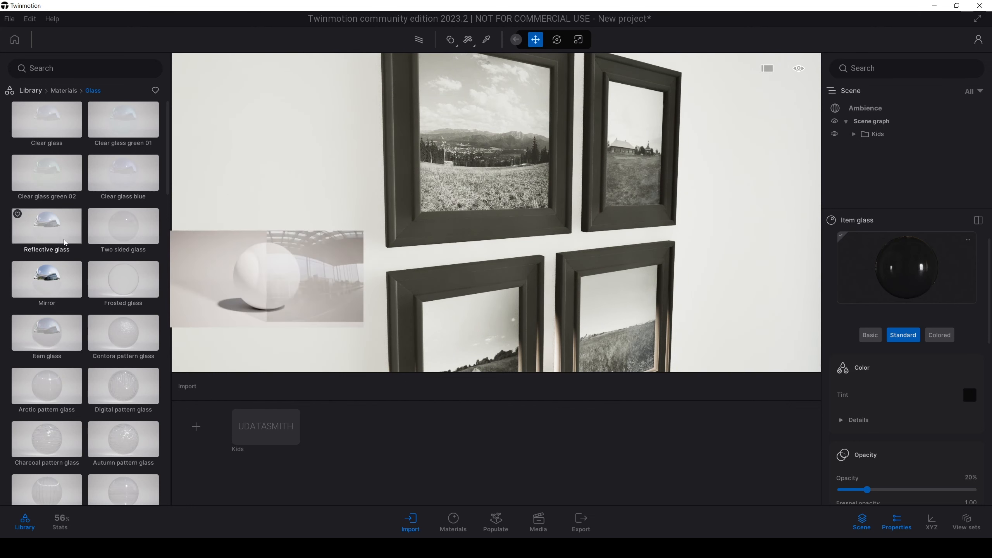
{"action": "left_click_drag", "start_coordinate": [93, 225], "coordinate": [436, 179]}
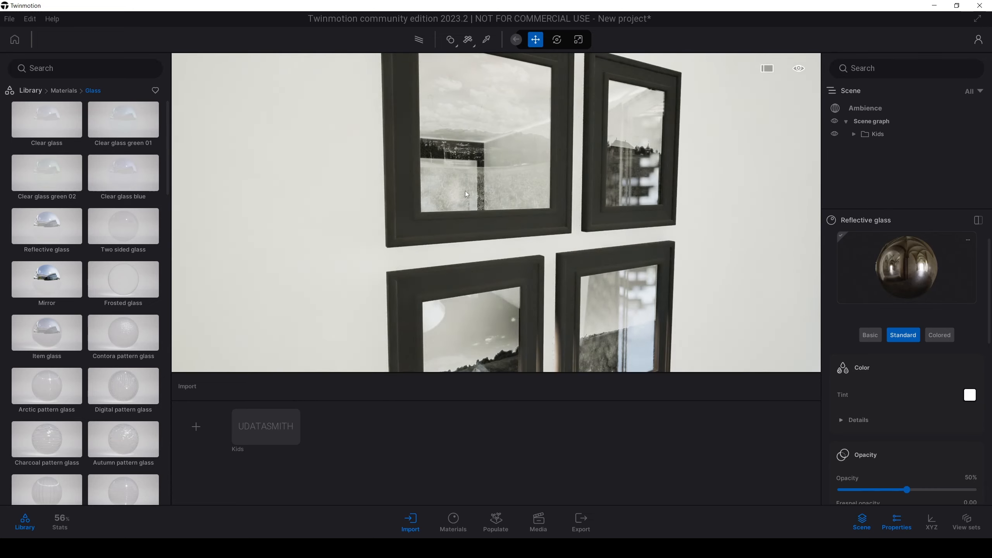
Step: Examine the reflections in the picture glass from farther back and from close up
{"action": "right_click_drag", "start_coordinate": [465, 191], "coordinate": [422, 196]}
{"action": "key", "text": "s"}
{"action": "key", "text": "s"}
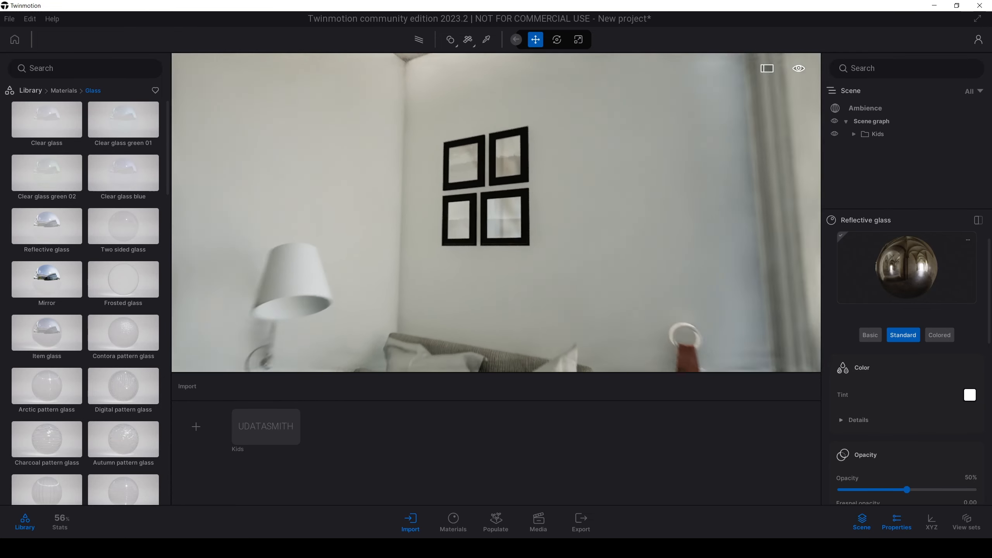
{"action": "key", "text": "w"}
{"action": "key", "text": "w"}
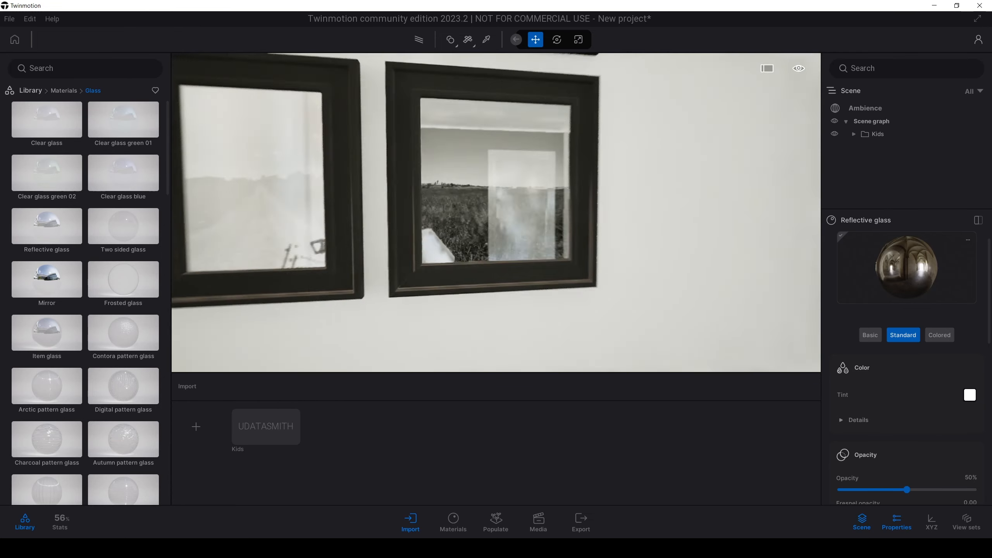
{"action": "key", "text": "s"}
{"action": "right_click_drag", "start_coordinate": [496, 211], "coordinate": [490, 211]}
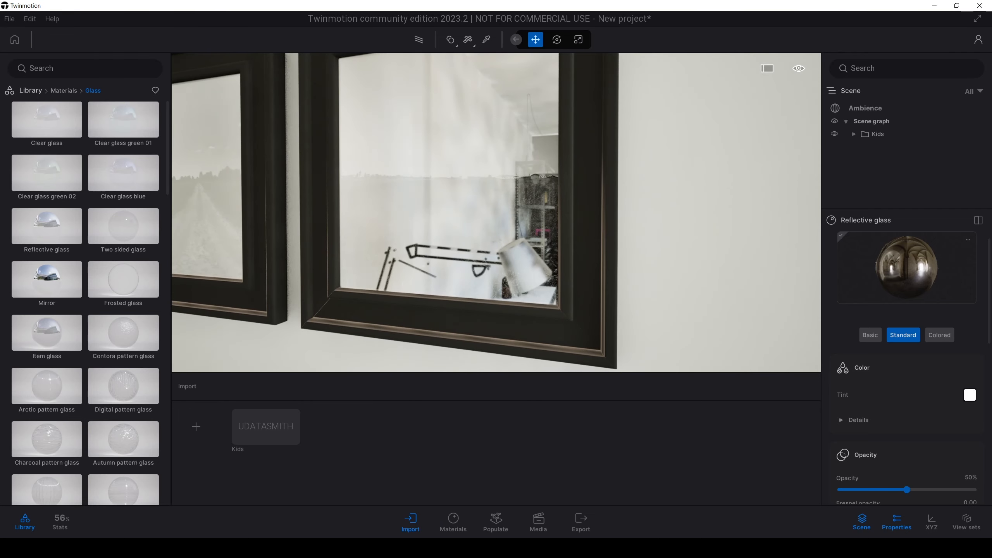
Step: Pick the picture frames' material and set its roughness to 18%
{"action": "left_click", "coordinate": [582, 197]}
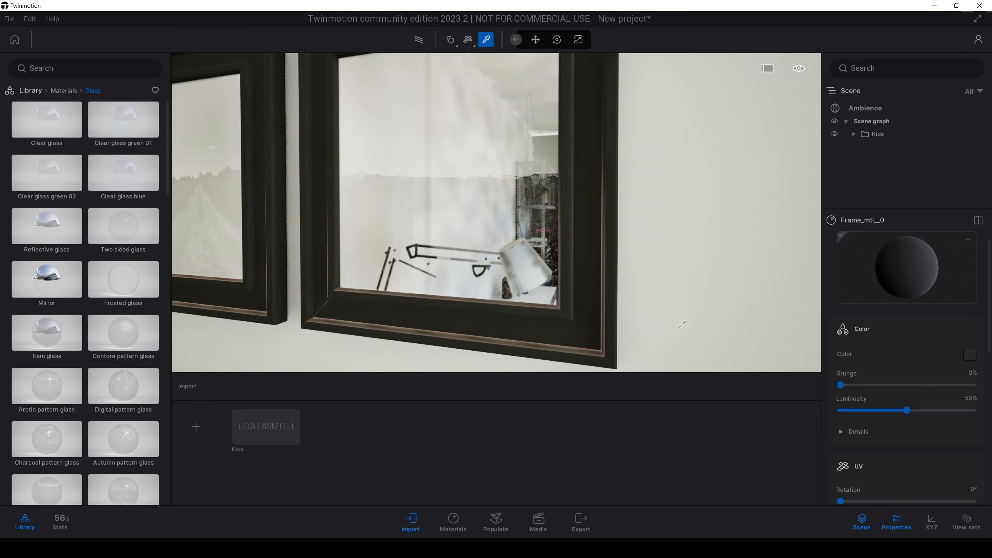
{"action": "right_click_drag", "start_coordinate": [682, 325], "coordinate": [669, 322]}
{"action": "key", "text": "s"}
{"action": "left_click_drag", "start_coordinate": [989, 320], "coordinate": [835, 385]}
{"action": "scroll", "coordinate": [976, 387], "scroll_direction": "down", "scroll_amount": 4}
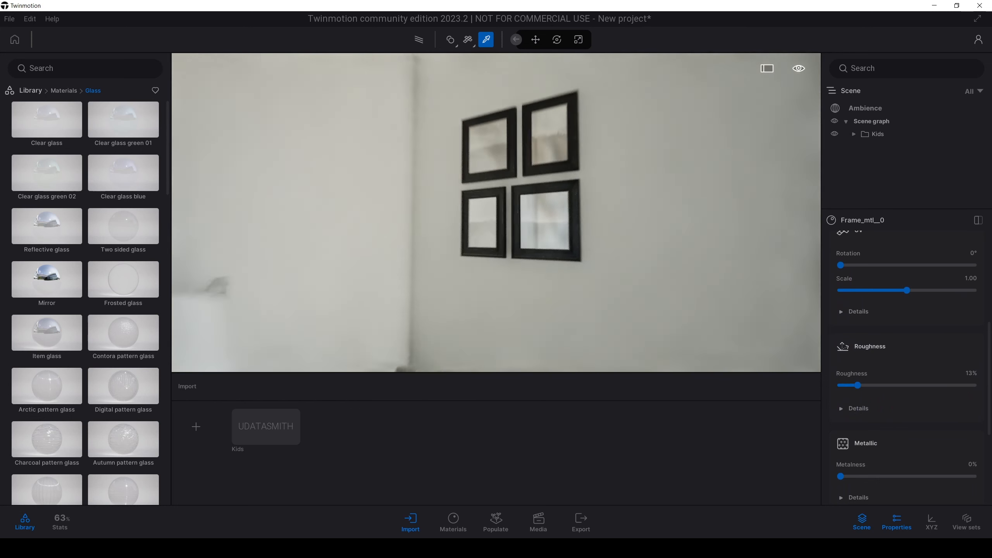
Step: Pick the wall lamp's material and change its color to dark gray
{"action": "left_click", "coordinate": [460, 270]}
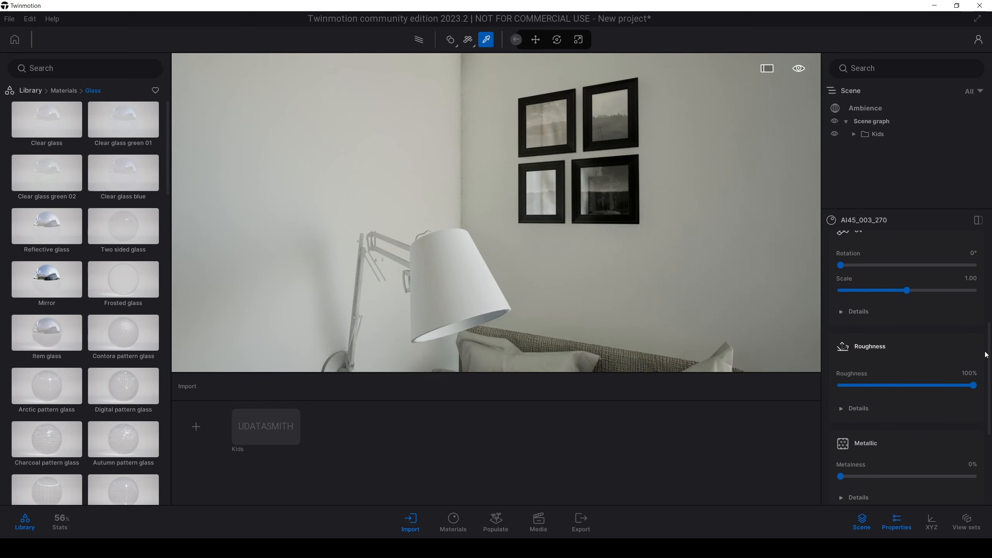
{"action": "left_click_drag", "start_coordinate": [990, 367], "coordinate": [990, 281]}
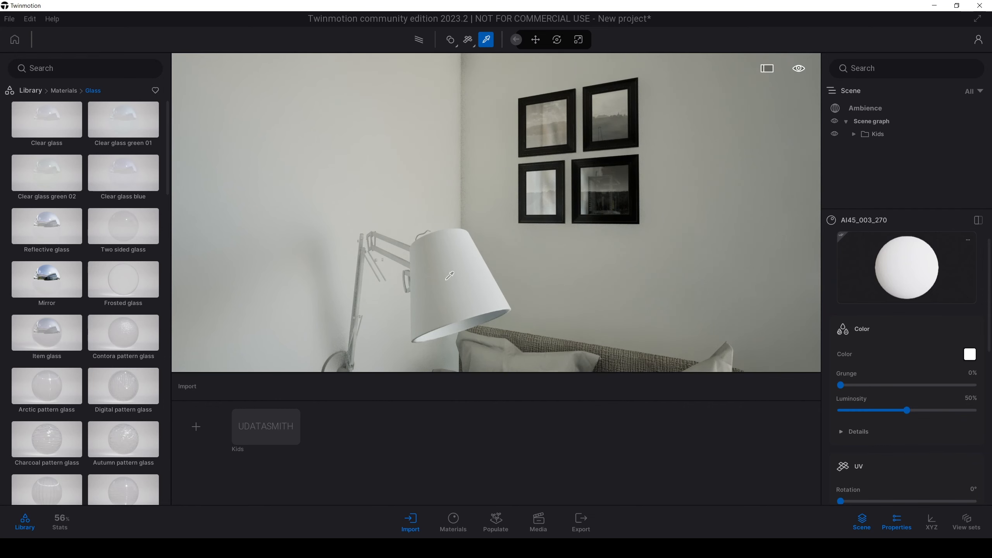
{"action": "left_click", "coordinate": [970, 355]}
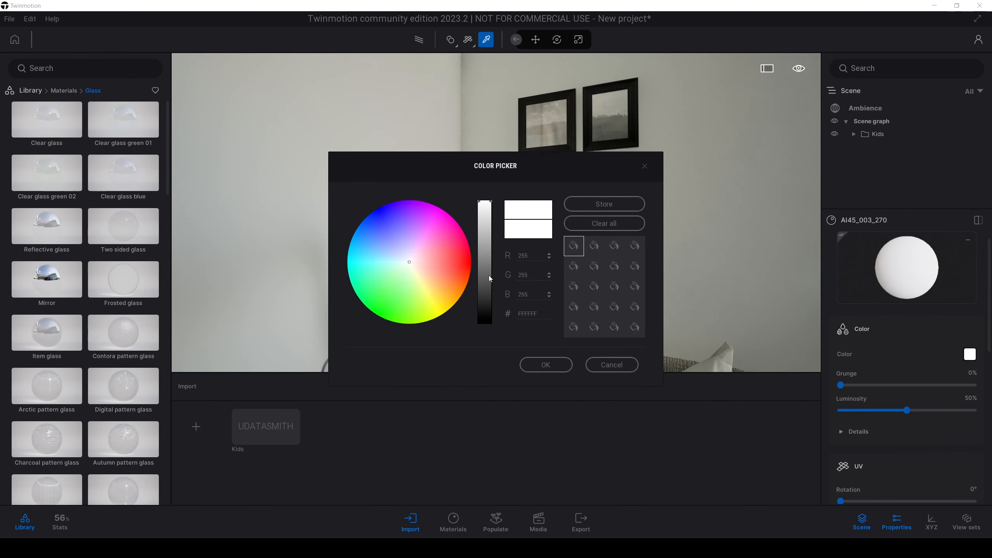
{"action": "left_click_drag", "start_coordinate": [497, 176], "coordinate": [753, 201]}
{"action": "left_click_drag", "start_coordinate": [741, 333], "coordinate": [741, 319]}
{"action": "left_click", "coordinate": [801, 390]}
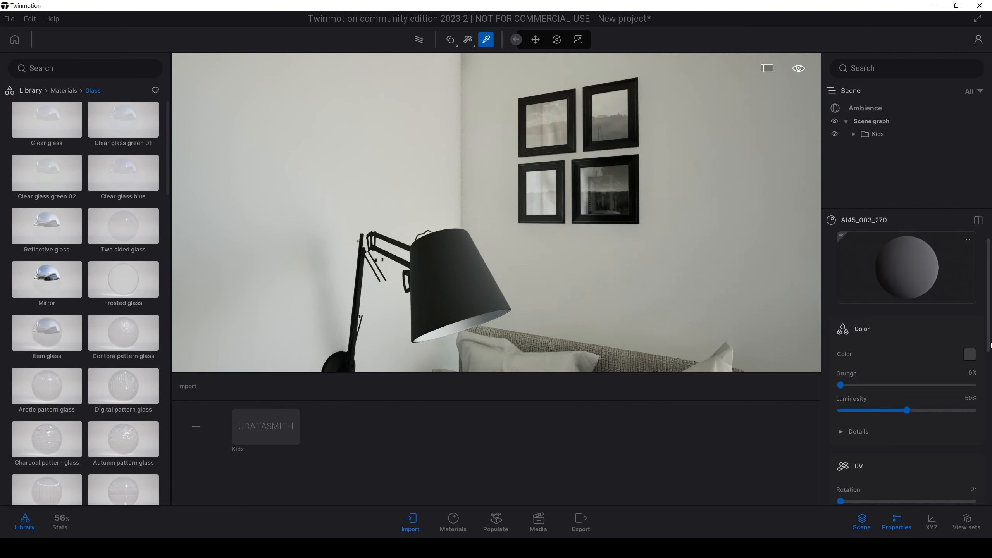
Step: Lower the wall lamp material's roughness to 23%, checking the shade's reflections up close
{"action": "scroll", "coordinate": [991, 345], "scroll_direction": "down", "scroll_amount": 3}
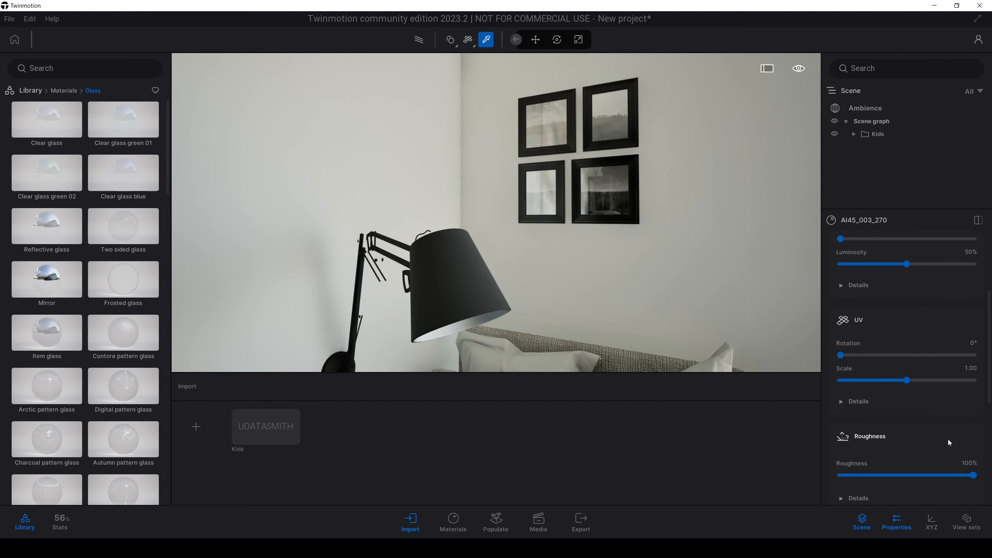
{"action": "left_click_drag", "start_coordinate": [916, 477], "coordinate": [879, 478]}
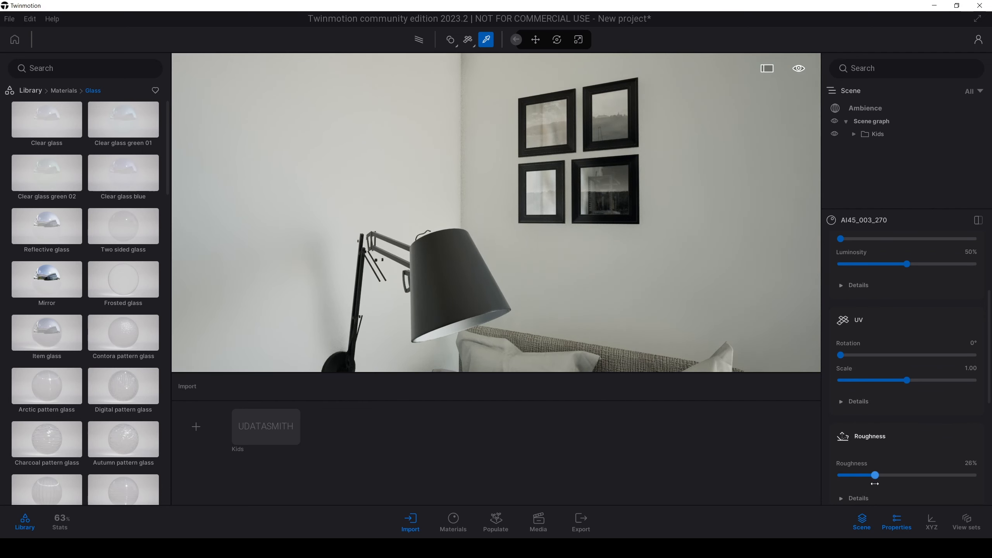
{"action": "middle_click_drag", "start_coordinate": [579, 292], "coordinate": [567, 272], "text": "shift"}
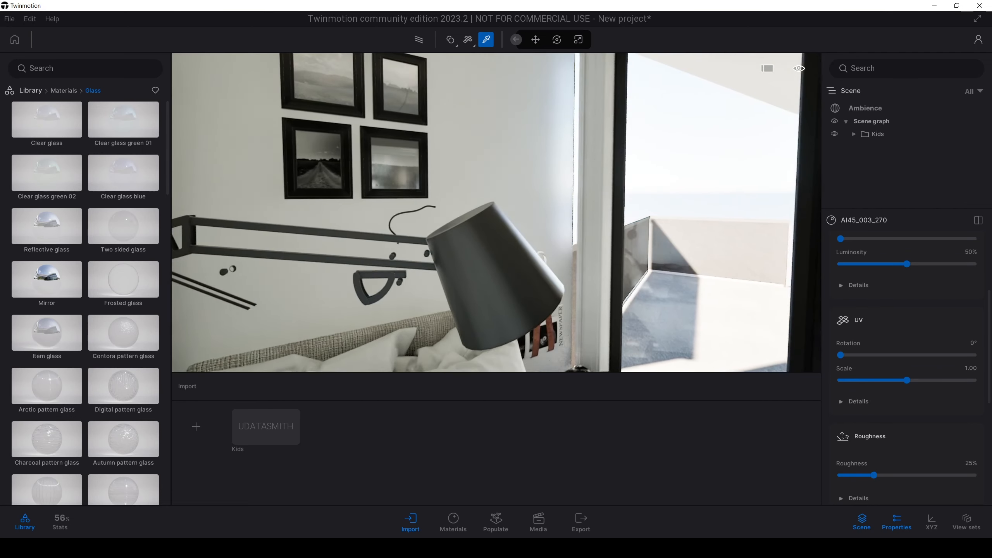
{"action": "scroll", "coordinate": [567, 272], "scroll_direction": "up", "scroll_amount": 2}
{"action": "left_click_drag", "start_coordinate": [874, 475], "coordinate": [822, 482]}
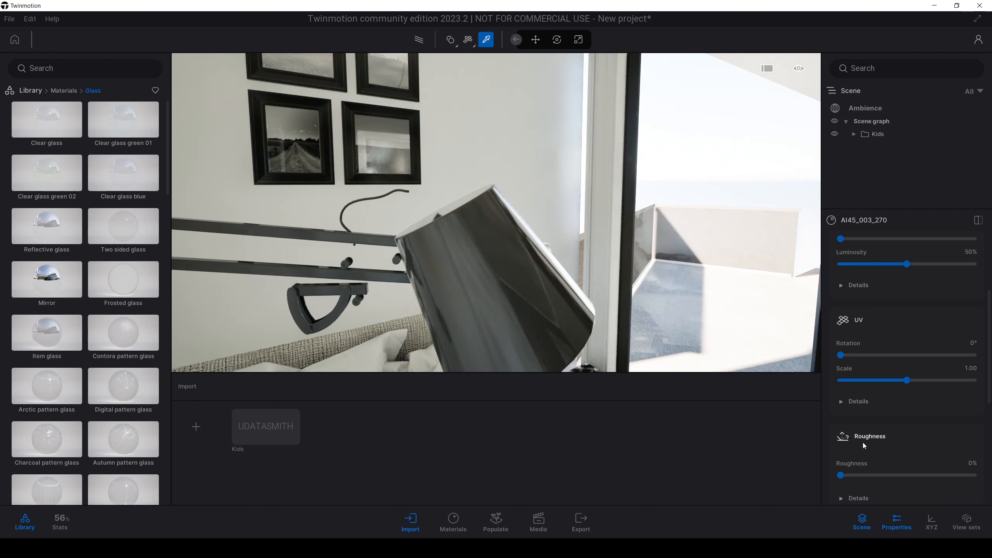
{"action": "mouse_move", "coordinate": [855, 476]}
{"action": "left_mouse_down"}
{"action": "mouse_move", "coordinate": [879, 477]}
{"action": "mouse_move", "coordinate": [857, 475]}
{"action": "left_mouse_up"}
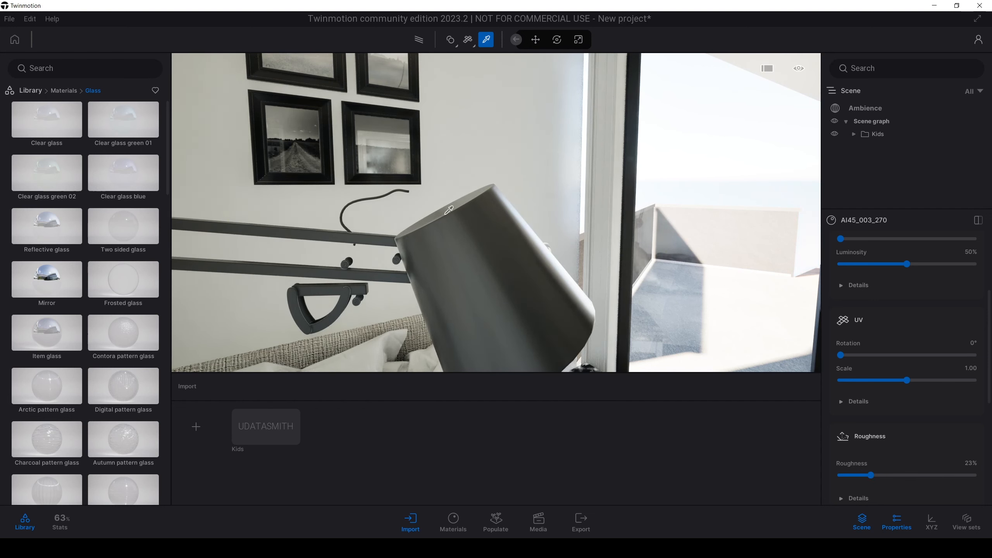
Step: Review the lamp material's Metallic and Normal settings, expanding the Normal section
{"action": "scroll", "coordinate": [445, 214], "scroll_direction": "down", "scroll_amount": 3}
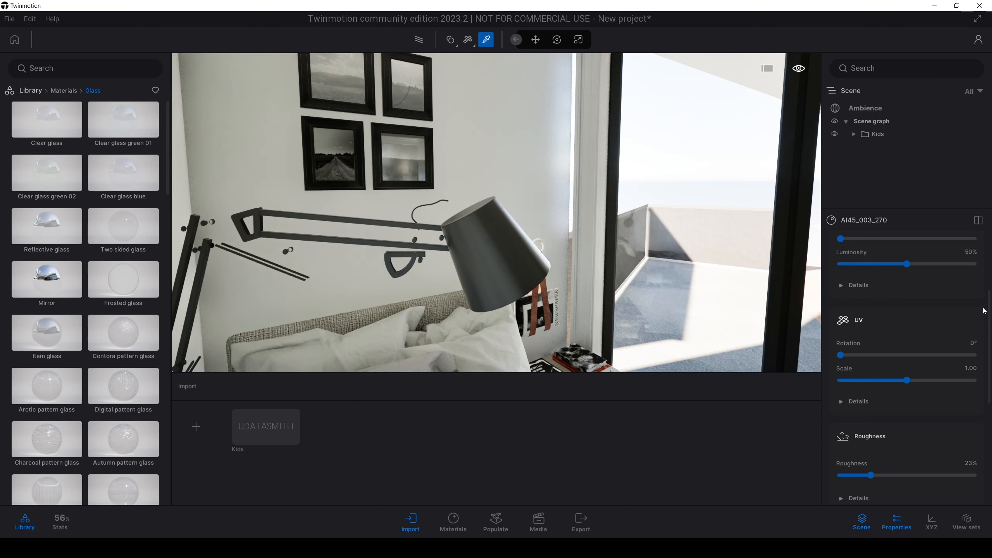
{"action": "left_click_drag", "start_coordinate": [988, 315], "coordinate": [989, 386]}
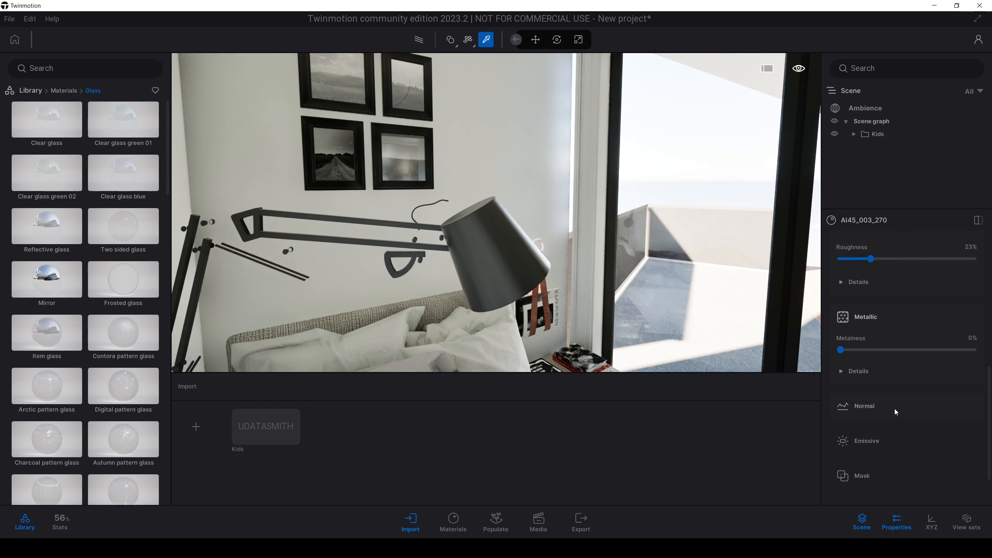
{"action": "left_click", "coordinate": [895, 408]}
{"action": "scroll", "coordinate": [895, 459], "scroll_direction": "down", "scroll_amount": 1}
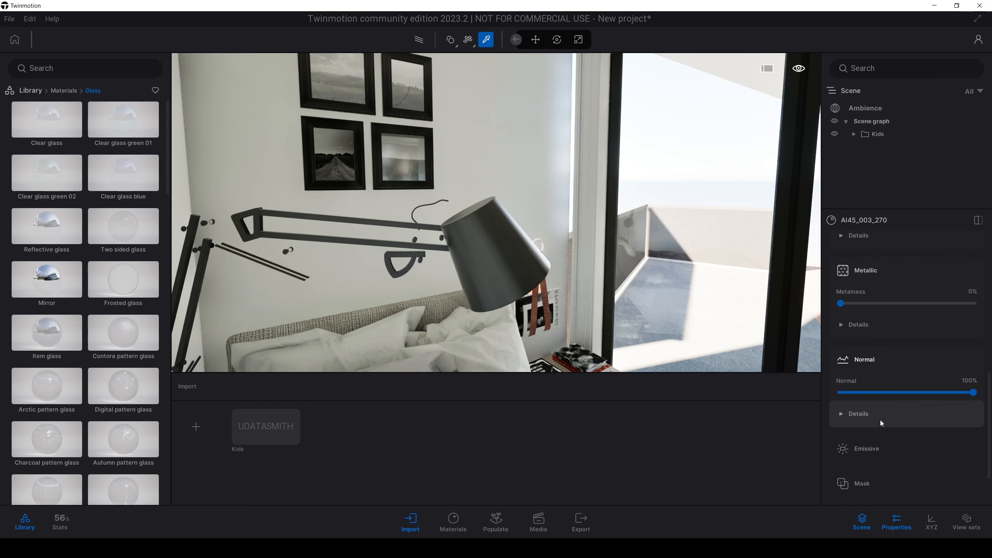
{"action": "scroll", "coordinate": [887, 407], "scroll_direction": "up", "scroll_amount": 2}
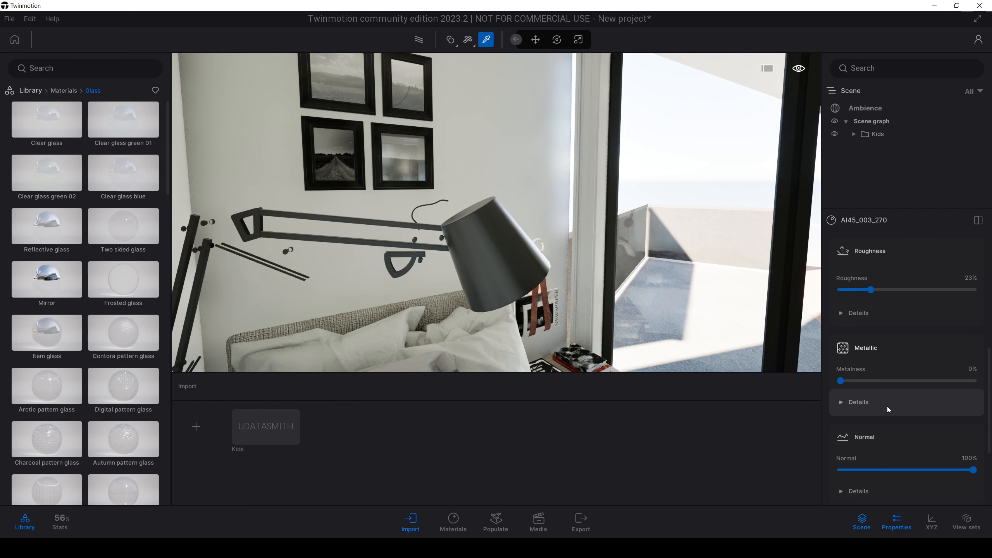
Step: Compare the whole room with the original bedroom scene in 3ds Max
{"action": "key", "text": "s"}
{"action": "right_click_drag", "start_coordinate": [624, 229], "coordinate": [454, 263]}
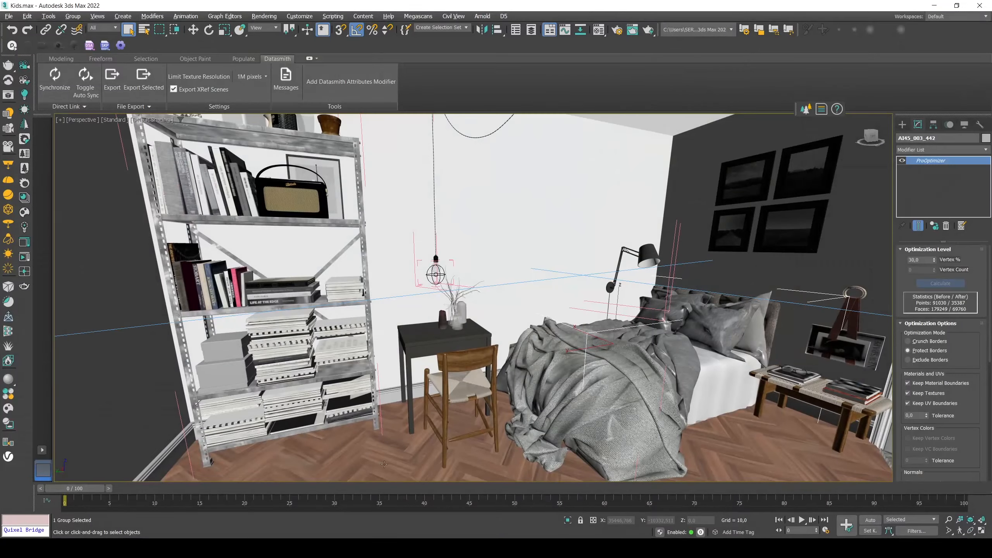
{"action": "middle_click_drag", "start_coordinate": [535, 362], "coordinate": [528, 359]}
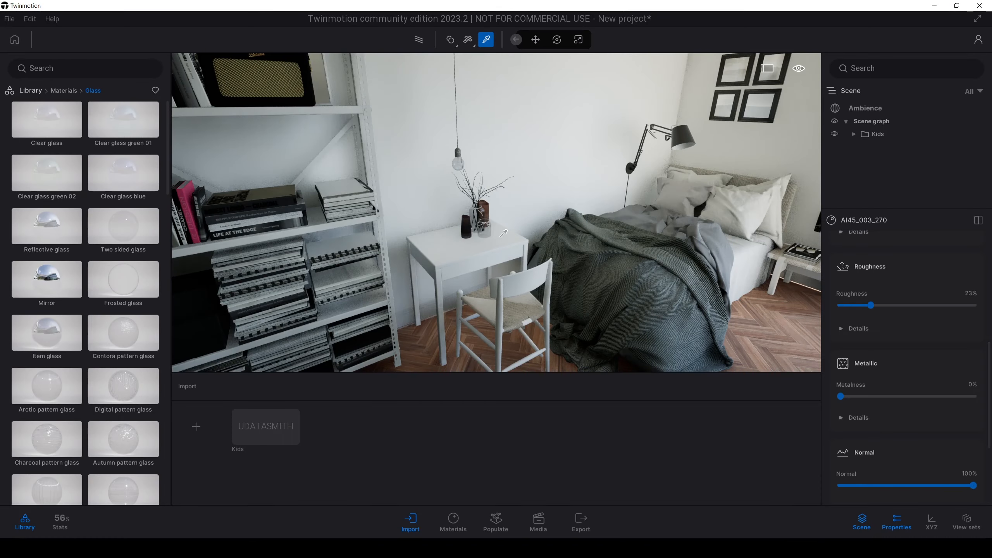
Step: Open the Wood category of the material library and preview its plain and parquet finishes for the desk
{"action": "left_click", "coordinate": [62, 91]}
{"action": "left_click", "coordinate": [120, 180]}
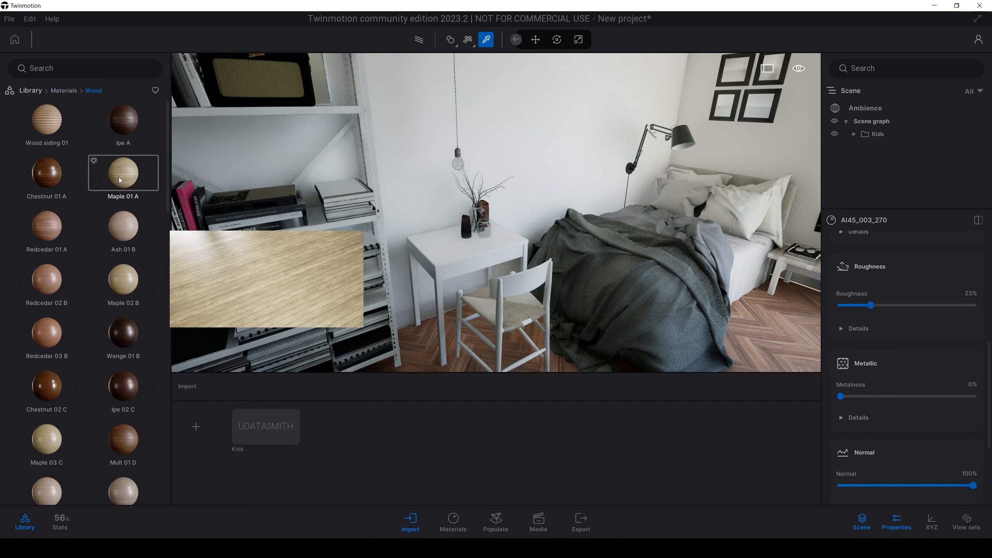
{"action": "left_click_drag", "start_coordinate": [165, 168], "coordinate": [166, 335]}
{"action": "scroll", "coordinate": [161, 391], "scroll_direction": "down", "scroll_amount": 5}
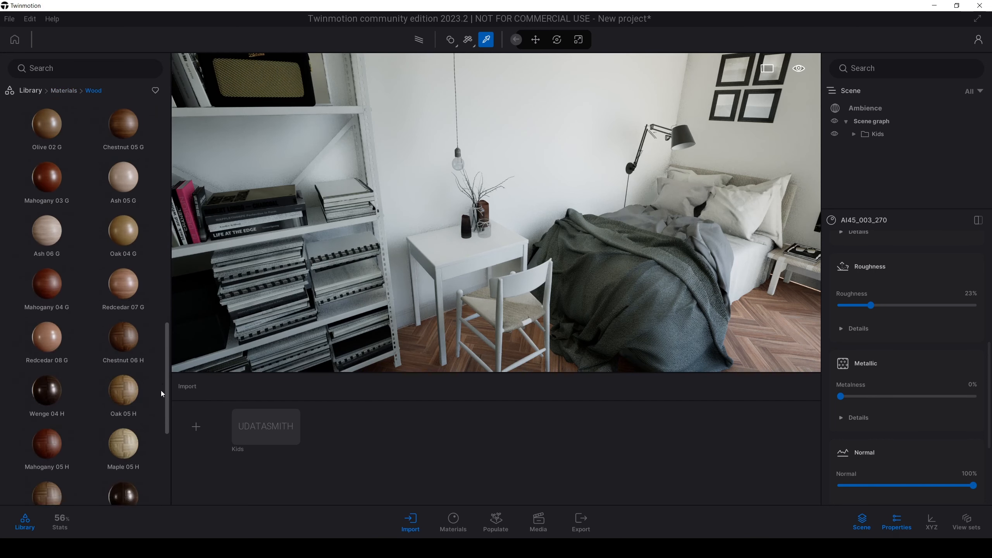
{"action": "mouse_move", "coordinate": [144, 380]}
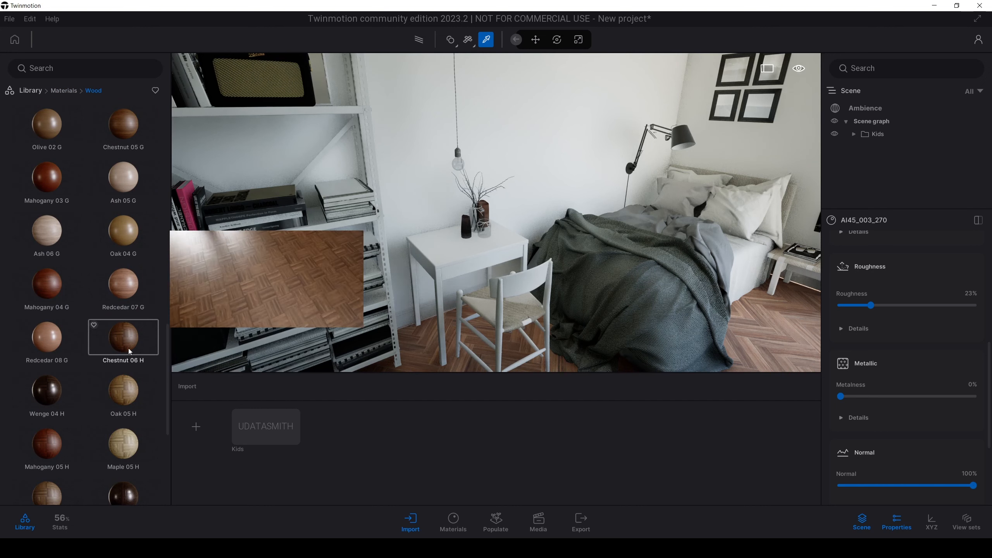
{"action": "mouse_move", "coordinate": [139, 249]}
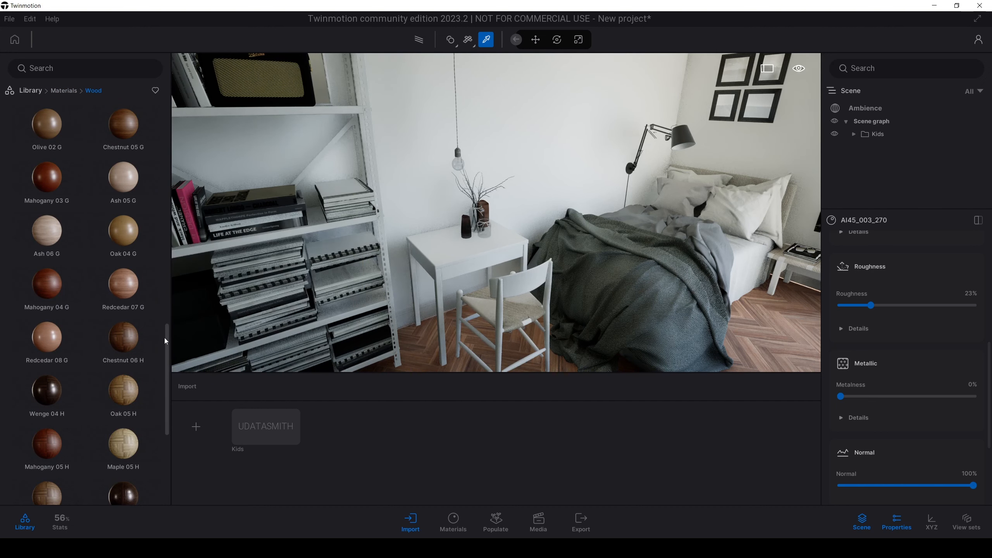
{"action": "scroll", "coordinate": [165, 338], "scroll_direction": "down", "scroll_amount": 1}
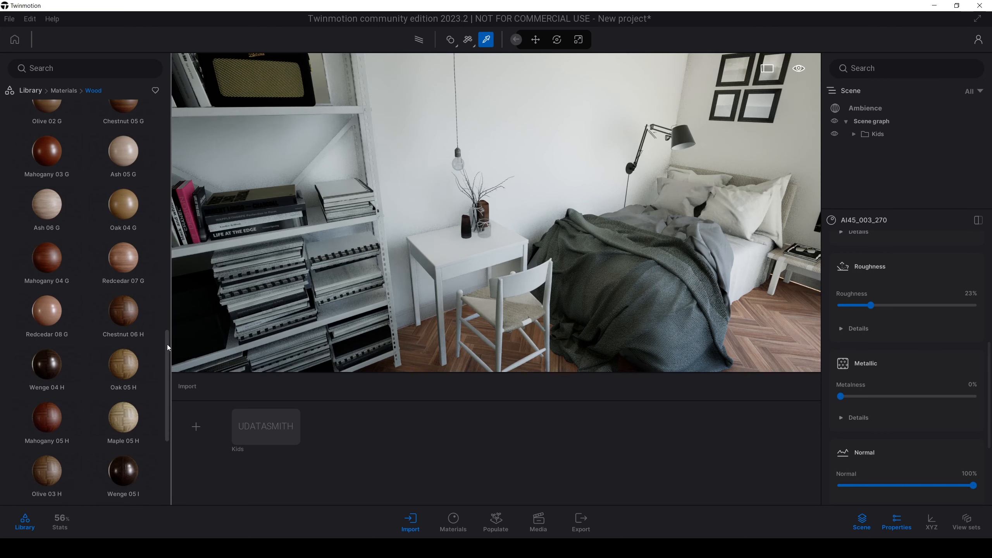
{"action": "left_click_drag", "start_coordinate": [168, 344], "coordinate": [168, 296]}
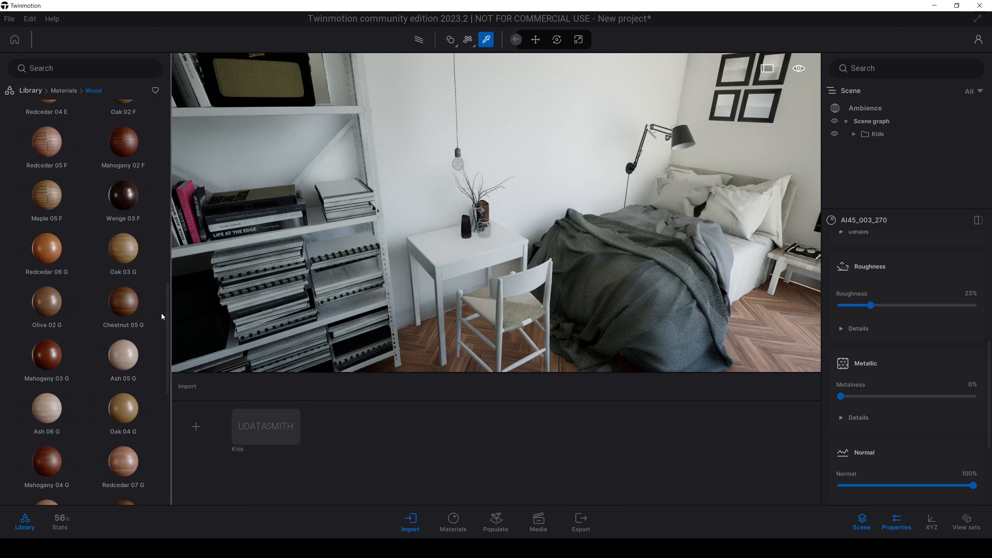
{"action": "mouse_move", "coordinate": [136, 327]}
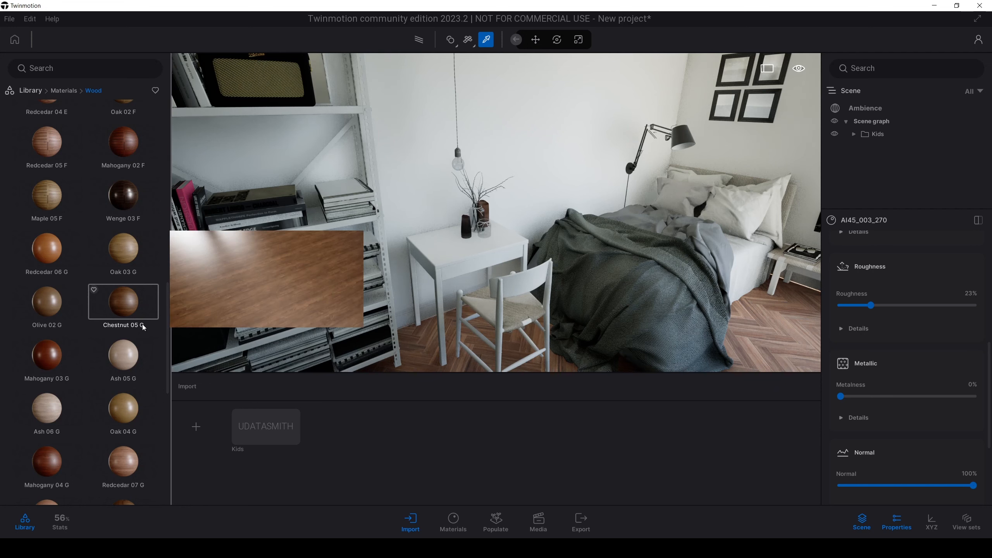
Step: Try Oak 03 G on the desk and replace it with the Ash 05 G wood material
{"action": "right_click_drag", "start_coordinate": [269, 258], "coordinate": [267, 275]}
{"action": "key", "text": "w"}
{"action": "left_click_drag", "start_coordinate": [123, 249], "coordinate": [450, 264]}
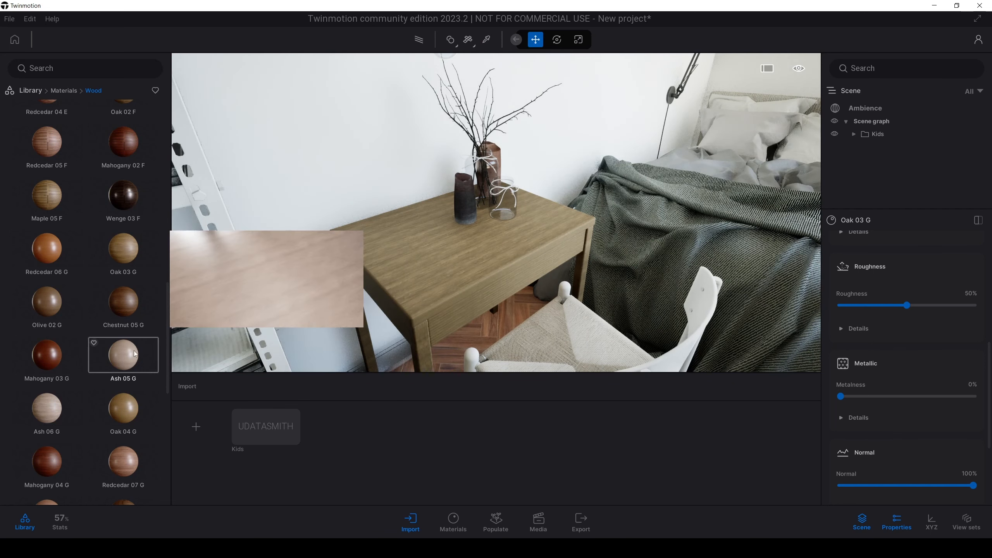
{"action": "left_click_drag", "start_coordinate": [124, 355], "coordinate": [420, 295]}
{"action": "middle_click_drag", "start_coordinate": [423, 283], "coordinate": [435, 228]}
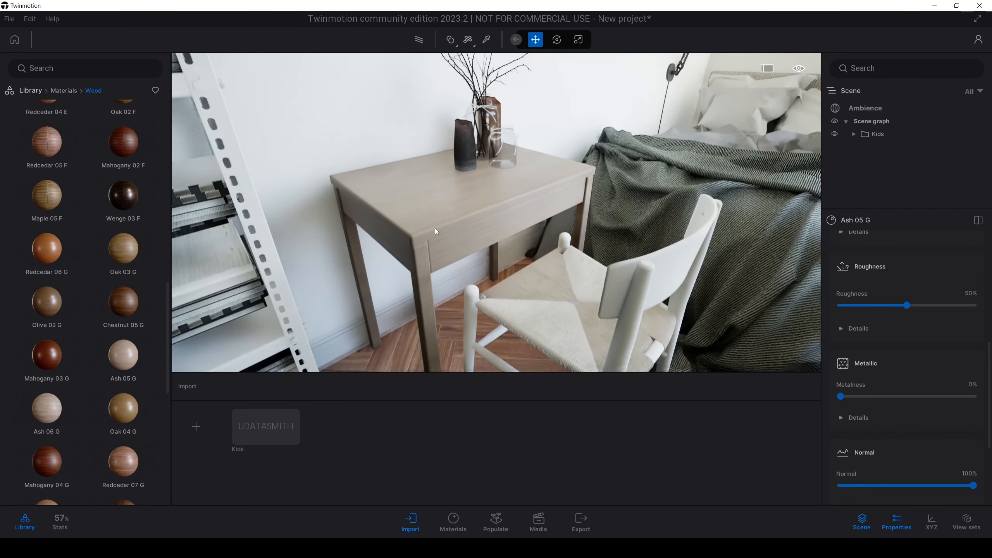
Step: Change the desk's Ash 05 G color to a neutral near-black, 1E1D1E
{"action": "scroll", "coordinate": [439, 233], "scroll_direction": "down", "scroll_amount": 3}
{"action": "scroll", "coordinate": [435, 221], "scroll_direction": "up", "scroll_amount": 3}
{"action": "left_click_drag", "start_coordinate": [989, 382], "coordinate": [990, 278]}
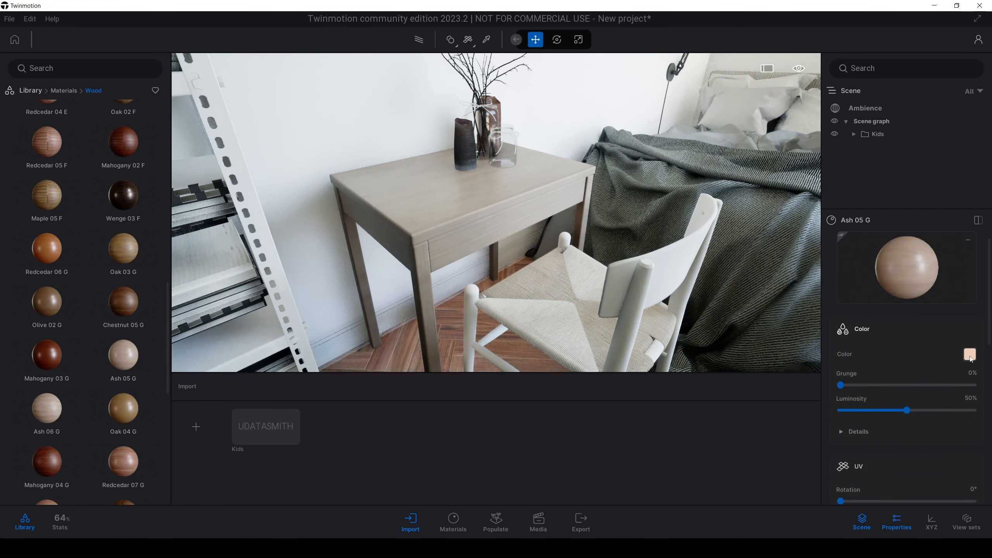
{"action": "left_click", "coordinate": [970, 354]}
{"action": "left_click_drag", "start_coordinate": [527, 170], "coordinate": [731, 202]}
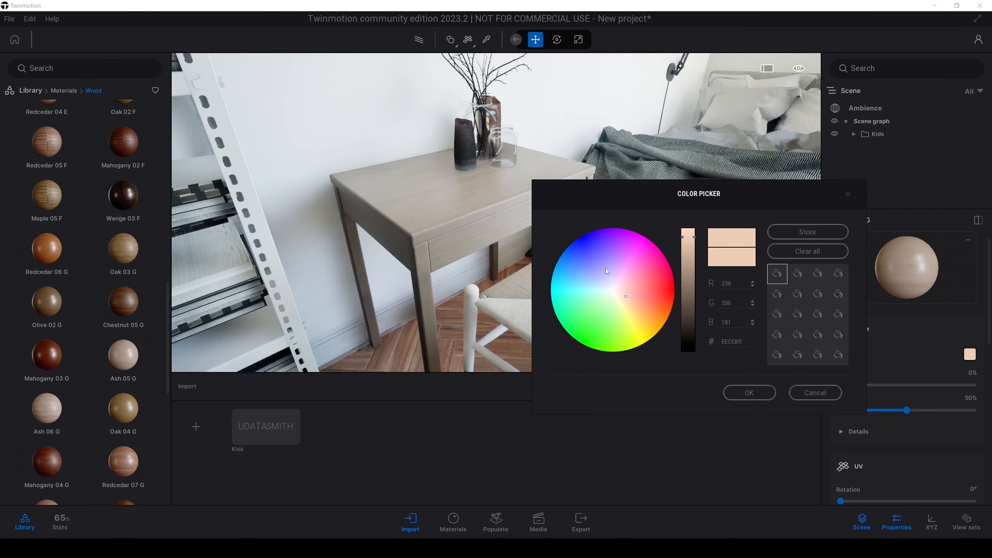
{"action": "left_click", "coordinate": [612, 290]}
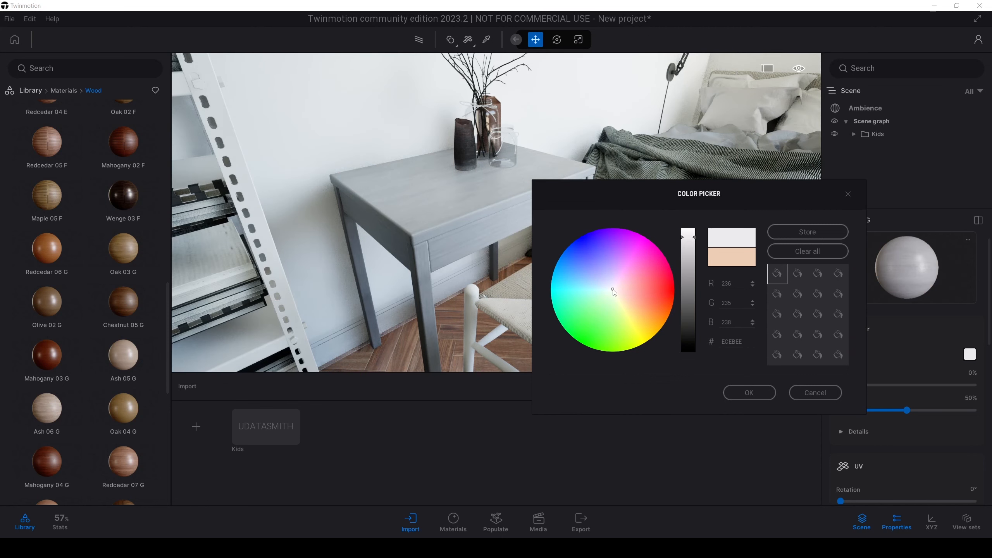
{"action": "left_click_drag", "start_coordinate": [689, 237], "coordinate": [692, 339]}
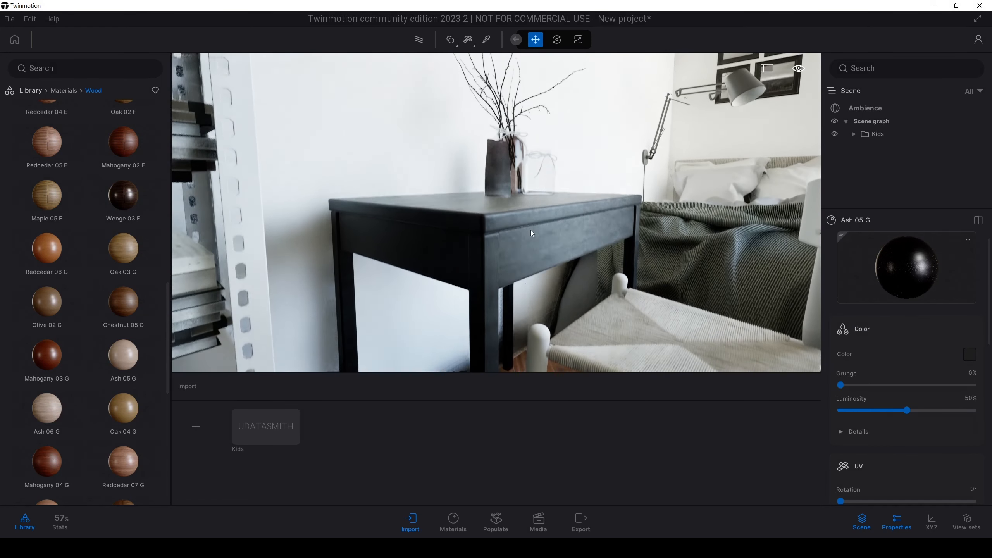
{"action": "scroll", "coordinate": [530, 230], "scroll_direction": "up", "scroll_amount": 3}
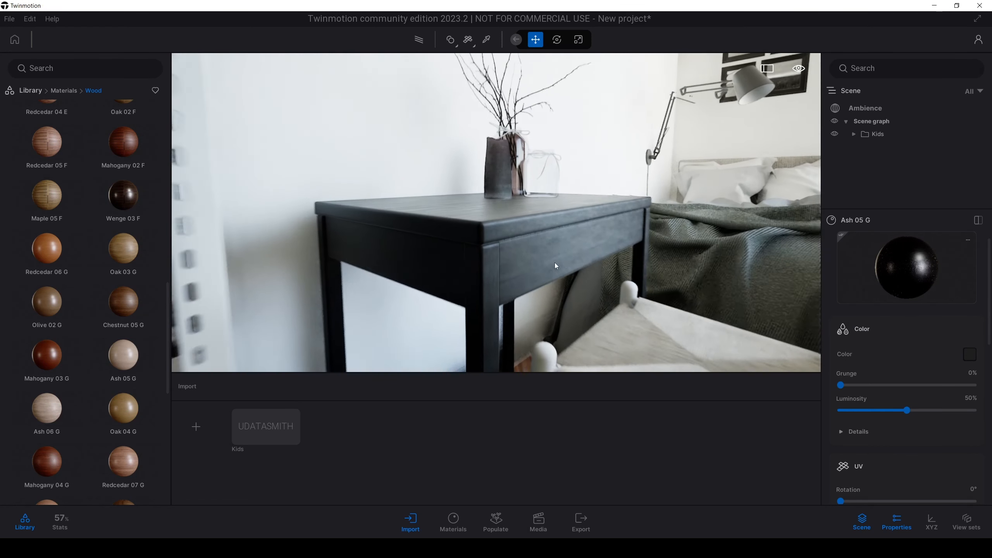
Step: Lower the desk material's roughness to 46% and test inverting its roughness texture, leaving the inversion off
{"action": "left_click_drag", "start_coordinate": [989, 308], "coordinate": [991, 379]}
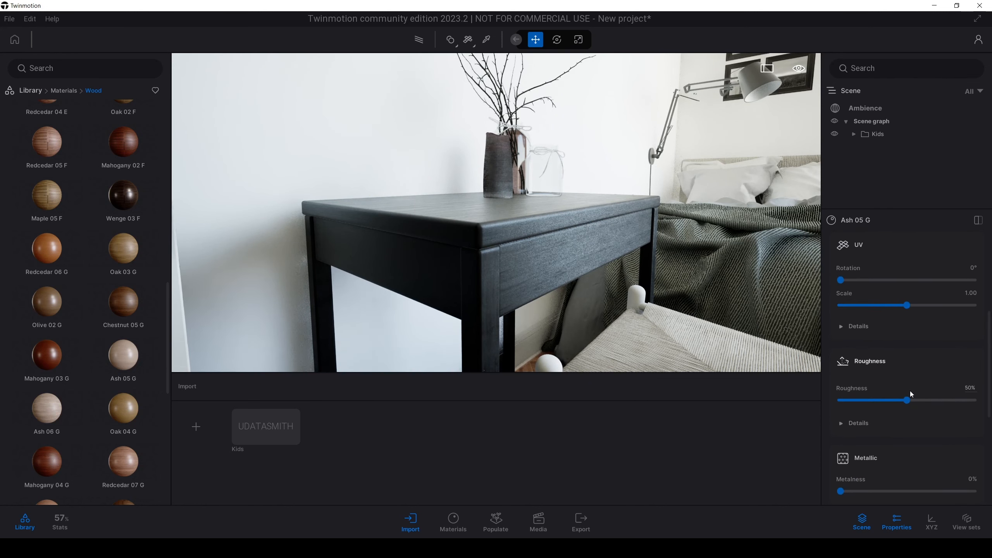
{"action": "mouse_move", "coordinate": [907, 401]}
{"action": "left_mouse_down"}
{"action": "mouse_move", "coordinate": [879, 401]}
{"action": "mouse_move", "coordinate": [902, 402]}
{"action": "left_mouse_up"}
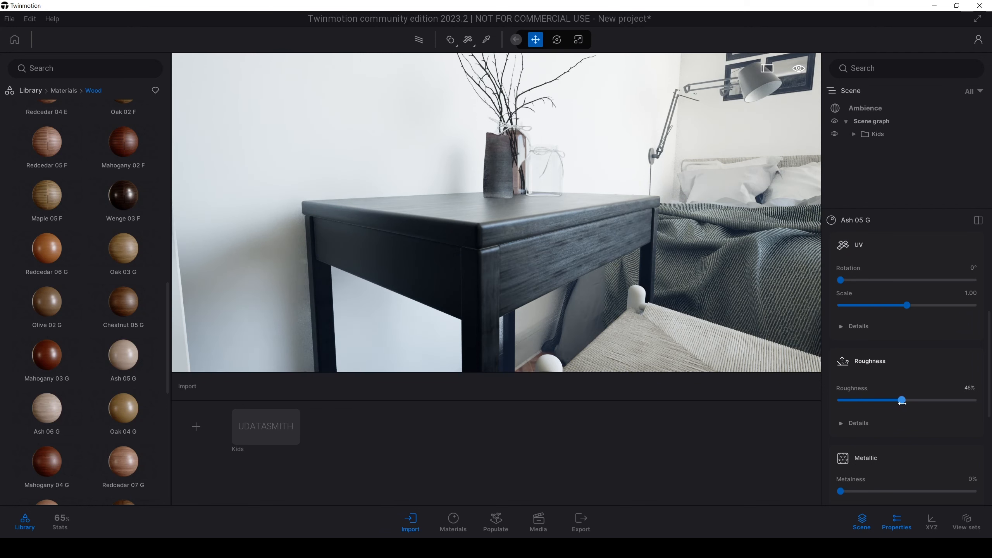
{"action": "left_click", "coordinate": [862, 422]}
{"action": "left_click", "coordinate": [842, 477]}
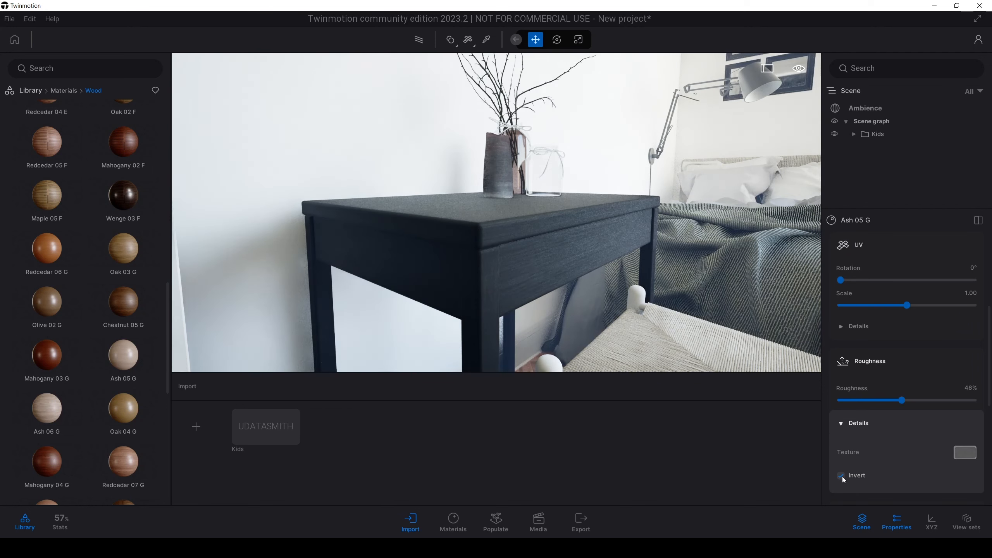
{"action": "left_click", "coordinate": [842, 477]}
{"action": "scroll", "coordinate": [572, 224], "scroll_direction": "down", "scroll_amount": 5}
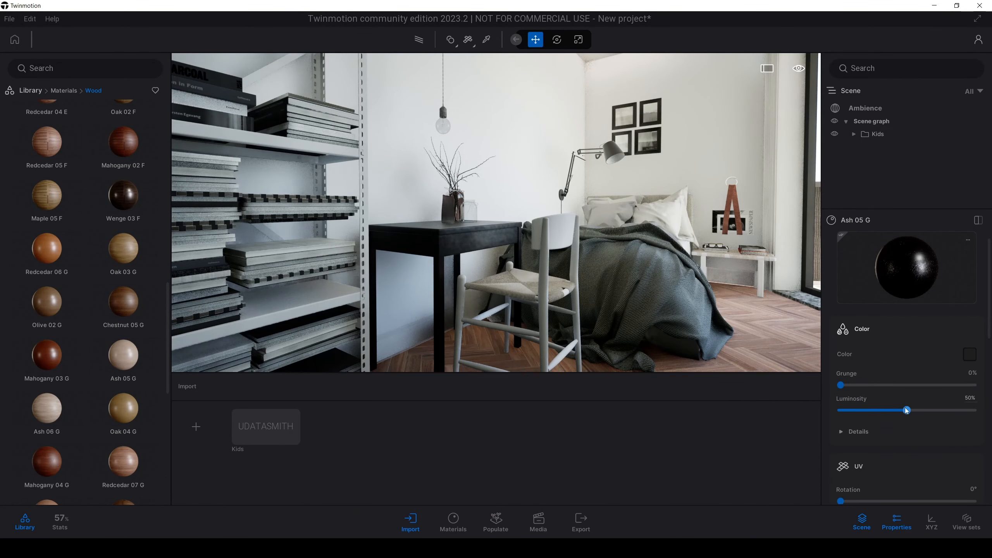
Step: Raise the desk material's luminosity to 68% and lighten its color to dark gray 484648
{"action": "left_click_drag", "start_coordinate": [906, 410], "coordinate": [975, 410]}
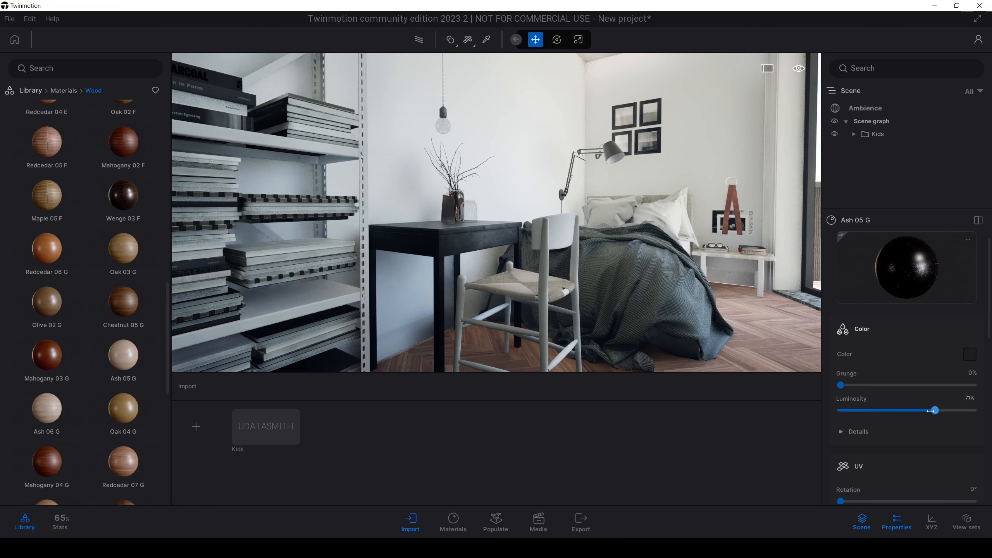
{"action": "left_click", "coordinate": [972, 359]}
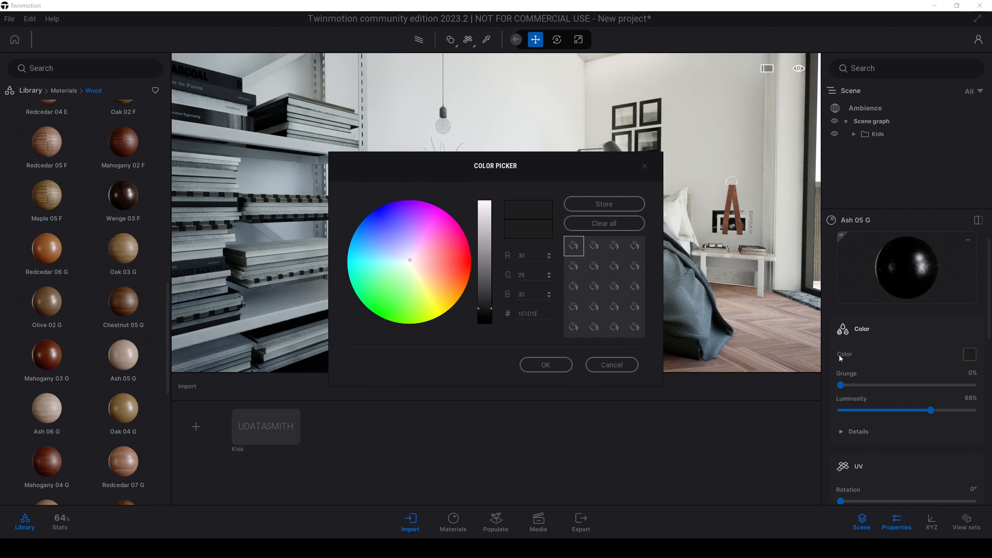
{"action": "left_click_drag", "start_coordinate": [496, 224], "coordinate": [787, 264]}
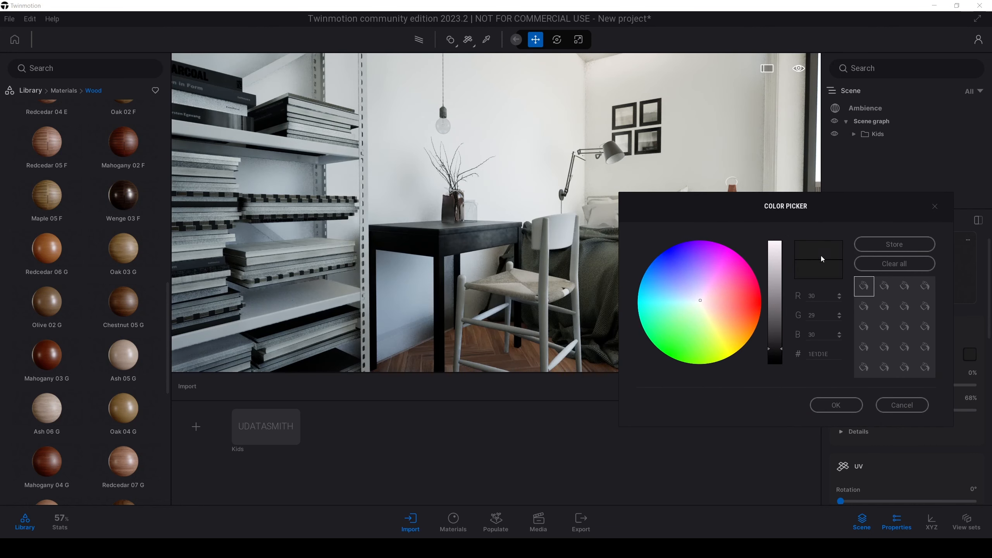
{"action": "left_click_drag", "start_coordinate": [782, 351], "coordinate": [783, 344]}
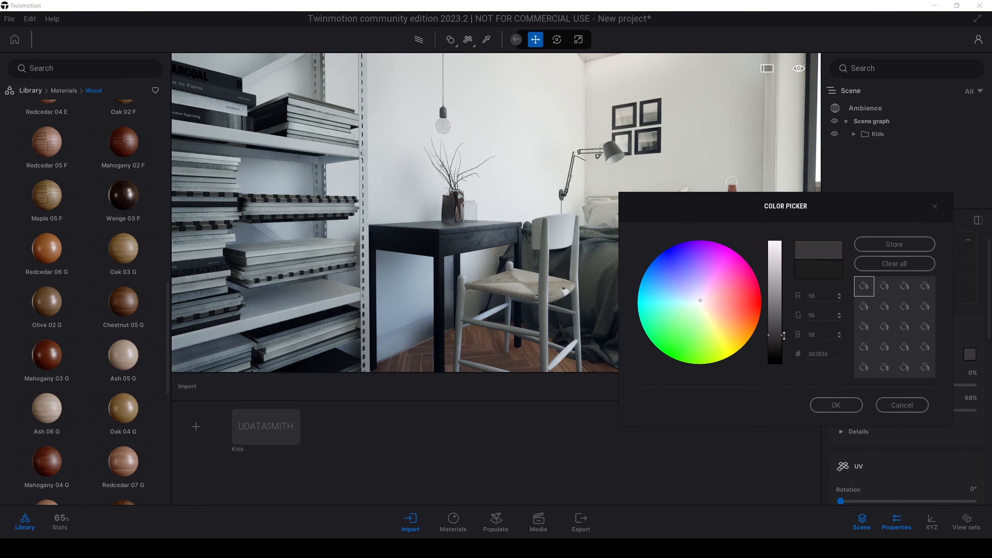
{"action": "left_click_drag", "start_coordinate": [784, 336], "coordinate": [786, 330]}
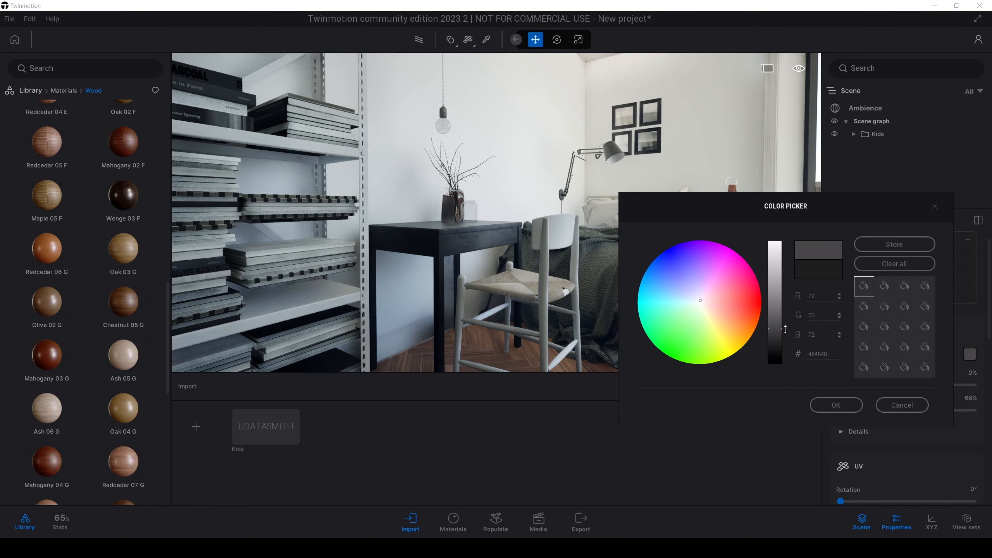
{"action": "left_click", "coordinate": [834, 404]}
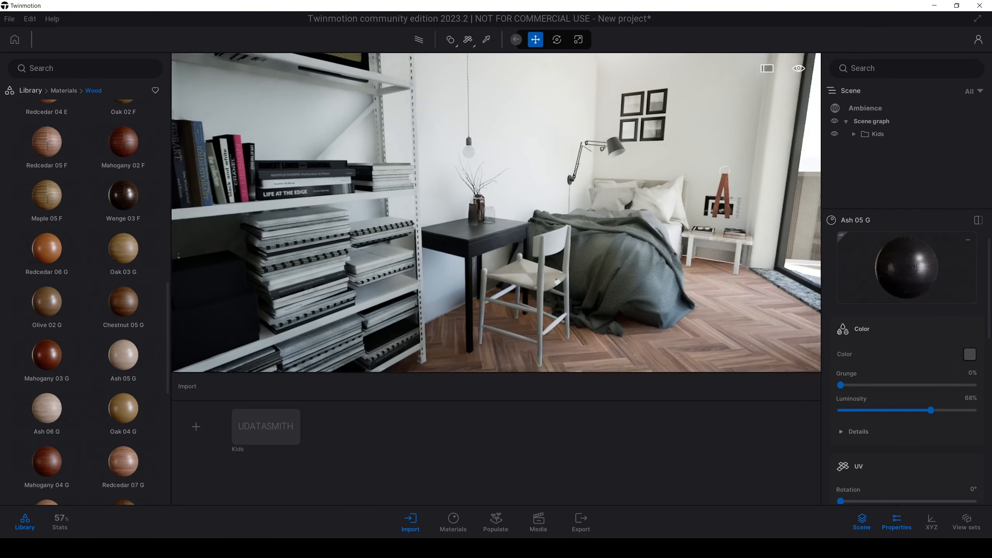
Step: Check the dark desk against the rest of the bedroom and hide the import area to enlarge the view
{"action": "key", "text": "d"}
{"action": "mouse_move", "coordinate": [562, 273]}
{"action": "right_mouse_down"}
{"action": "mouse_move", "coordinate": [551, 276]}
{"action": "mouse_move", "coordinate": [563, 273]}
{"action": "right_mouse_up"}
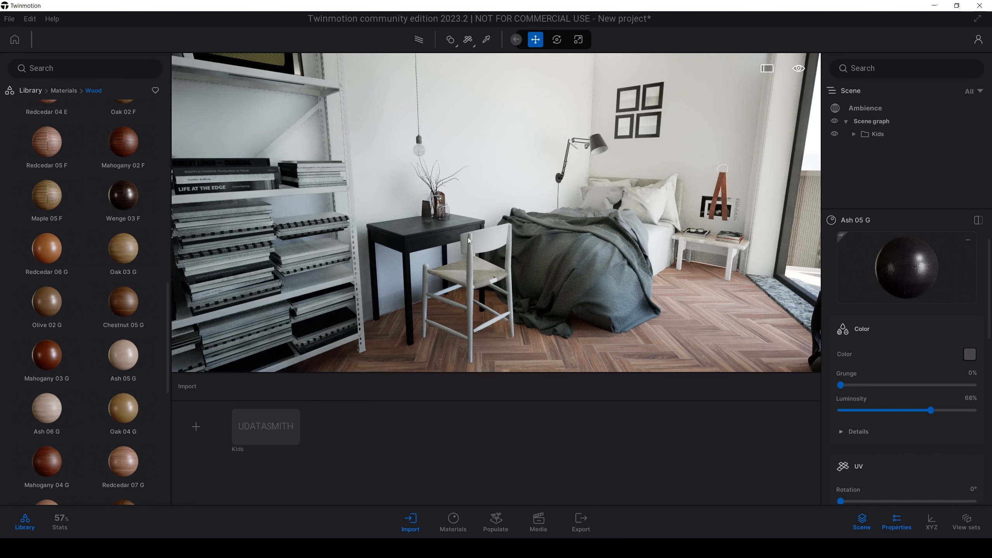
{"action": "key", "text": "w"}
{"action": "right_click_drag", "start_coordinate": [483, 255], "coordinate": [502, 266]}
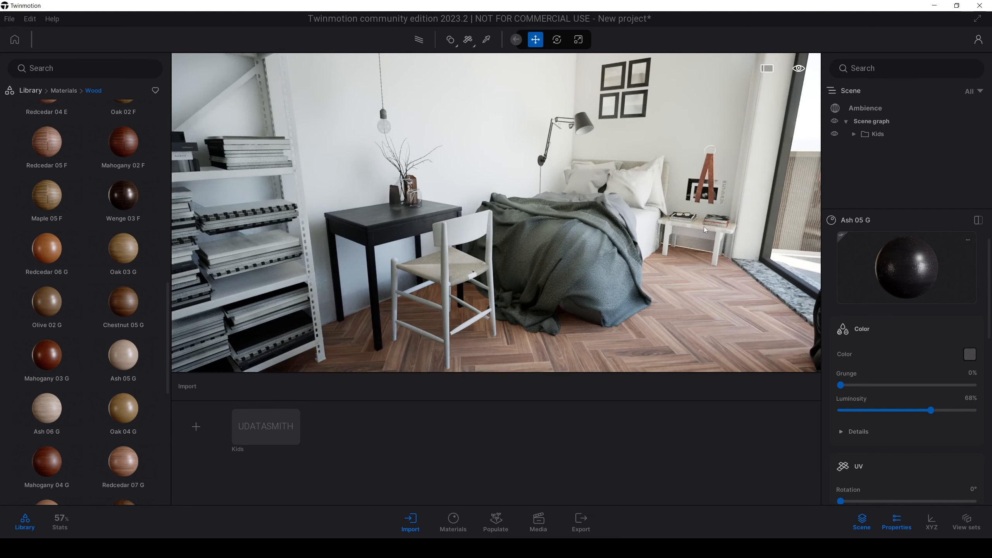
{"action": "key", "text": "e"}
{"action": "right_click_drag", "start_coordinate": [671, 226], "coordinate": [663, 237]}
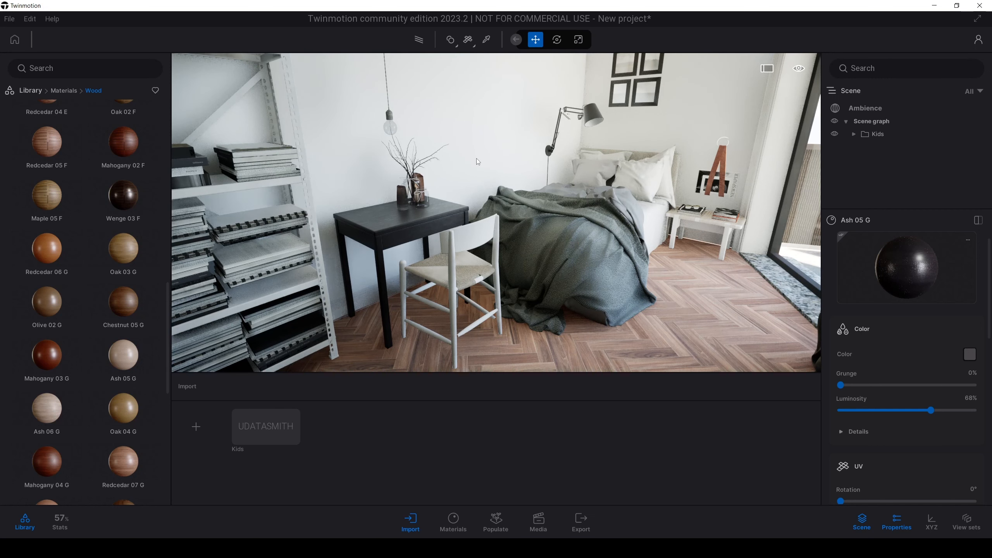
{"action": "left_click", "coordinate": [409, 523]}
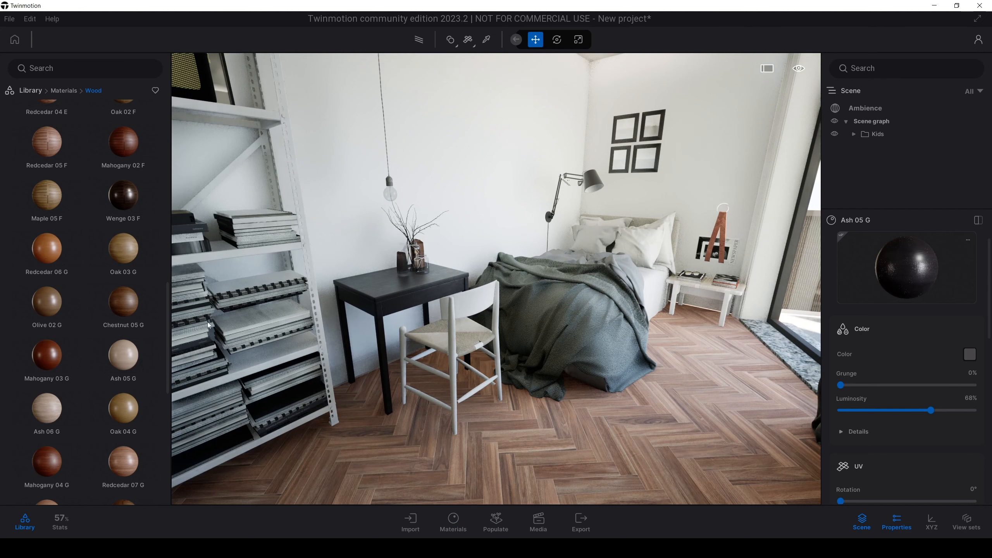
Step: Apply the Chestnut 05 G wood material to the chair's frame and look at its grain up close
{"action": "left_click_drag", "start_coordinate": [167, 297], "coordinate": [167, 338]}
{"action": "mouse_move", "coordinate": [95, 219]}
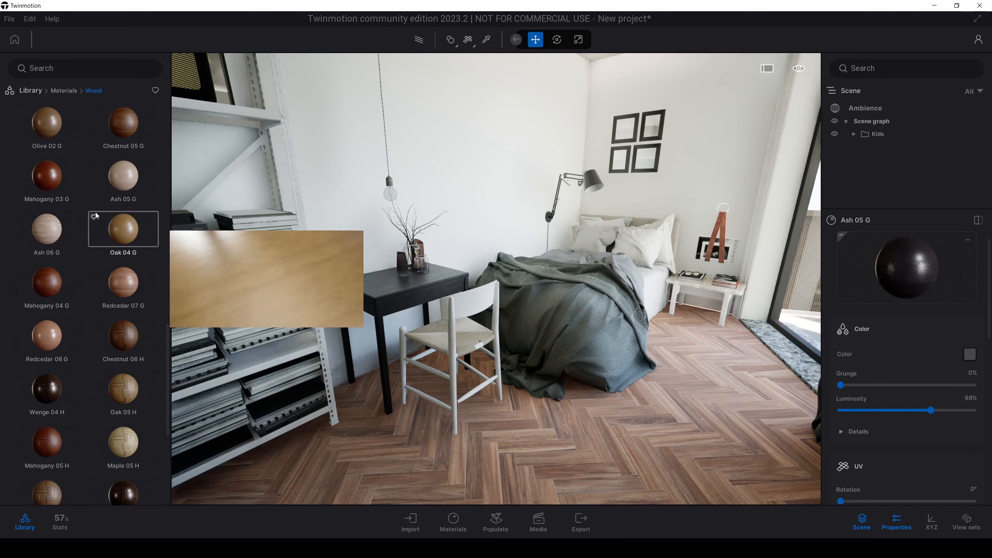
{"action": "left_click_drag", "start_coordinate": [123, 123], "coordinate": [470, 306]}
{"action": "key", "text": "w"}
{"action": "right_click_drag", "start_coordinate": [528, 312], "coordinate": [479, 290]}
{"action": "key", "text": "s"}
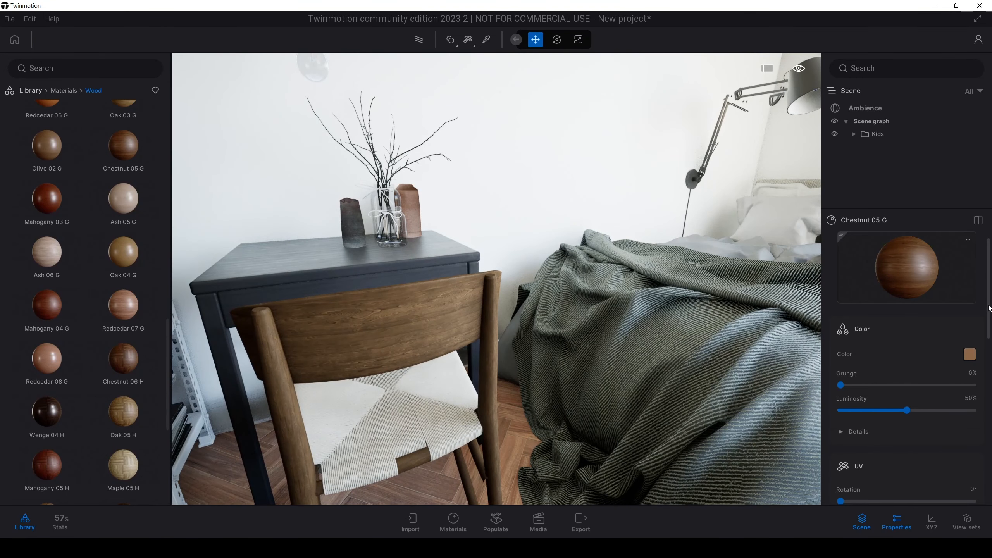
Step: Set the chair's Chestnut 05 G texture scale to 3.21 and its luminosity to 89%
{"action": "left_click_drag", "start_coordinate": [990, 309], "coordinate": [991, 357]}
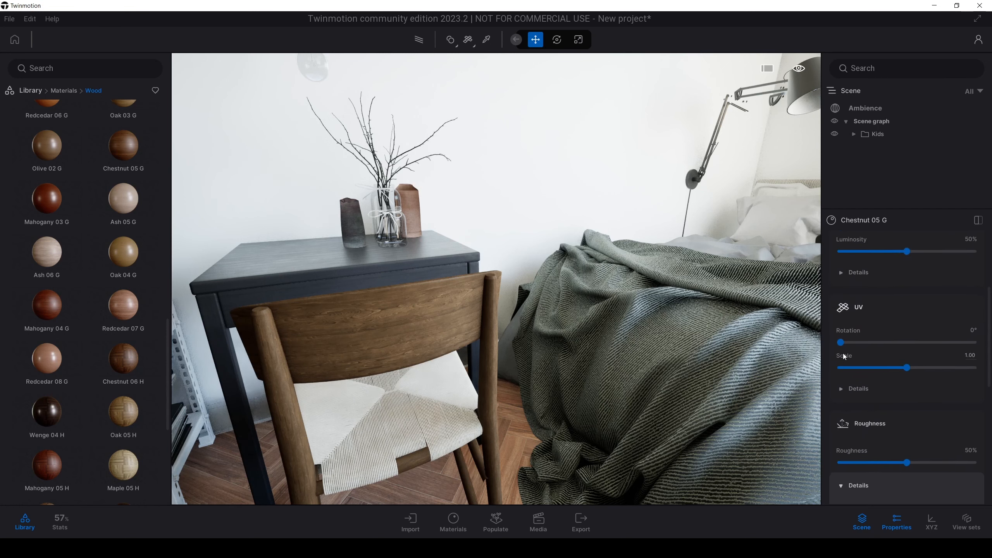
{"action": "left_click_drag", "start_coordinate": [907, 368], "coordinate": [923, 368]}
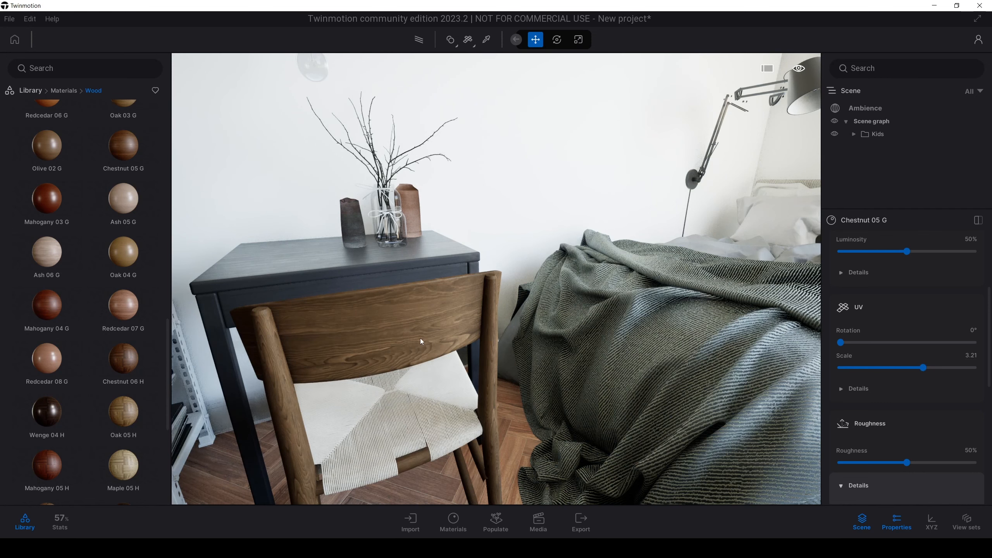
{"action": "scroll", "coordinate": [410, 342], "scroll_direction": "down", "scroll_amount": 5}
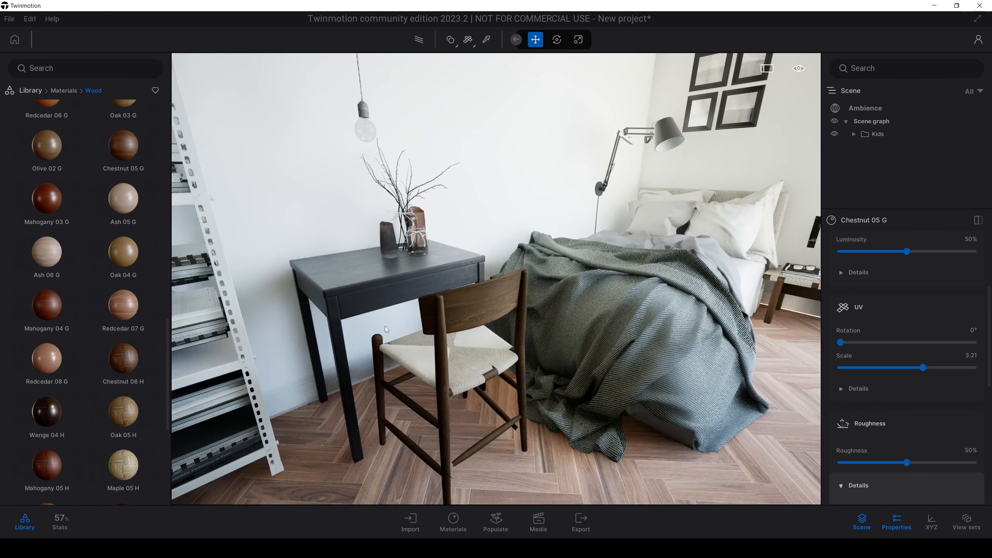
{"action": "scroll", "coordinate": [917, 327], "scroll_direction": "up", "scroll_amount": 3}
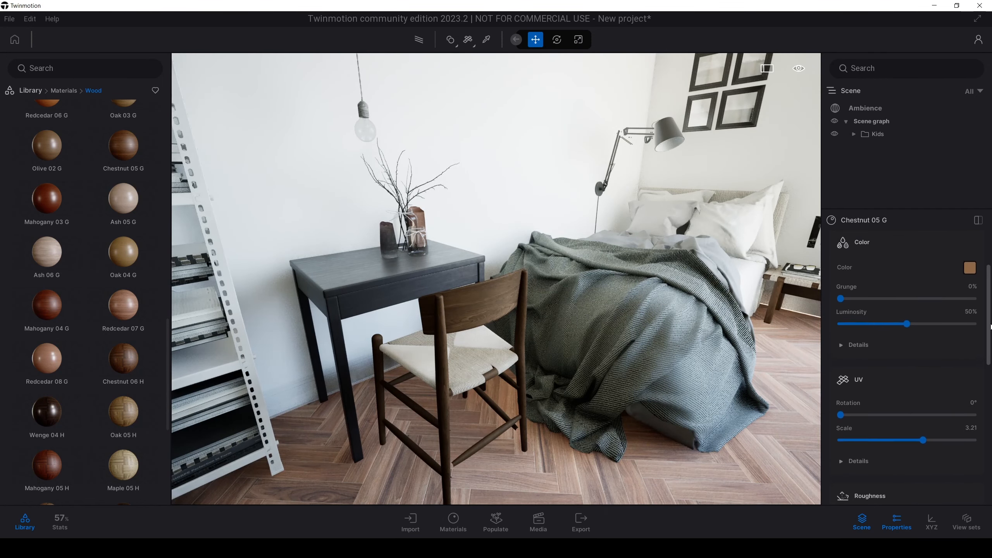
{"action": "left_click_drag", "start_coordinate": [918, 325], "coordinate": [961, 324]}
{"action": "scroll", "coordinate": [496, 296], "scroll_direction": "down", "scroll_amount": 4}
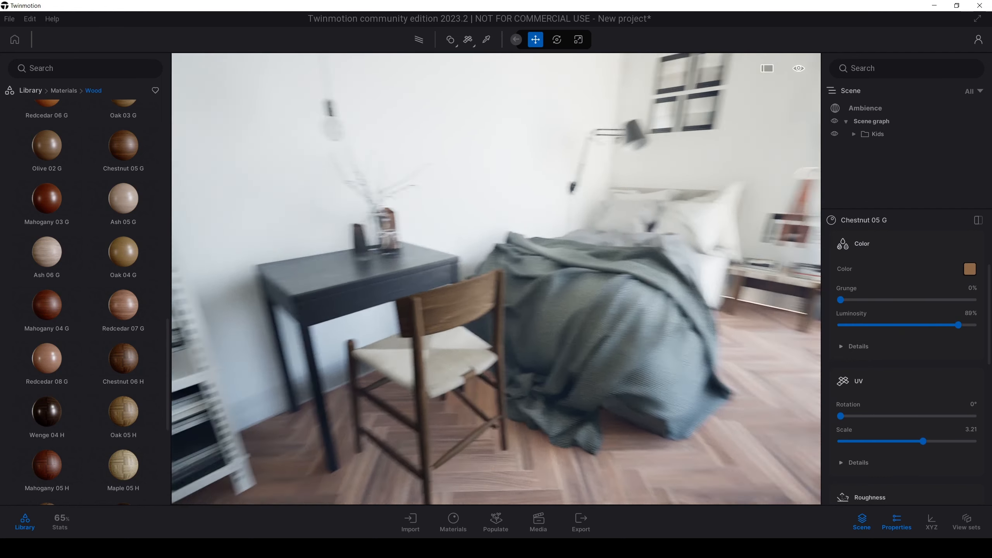
Step: Look through the library's Metal materials for a finish suited to the bookshelf frame
{"action": "middle_click_drag", "start_coordinate": [496, 297], "coordinate": [558, 287], "text": "shift"}
{"action": "right_click_drag", "start_coordinate": [496, 278], "coordinate": [293, 221]}
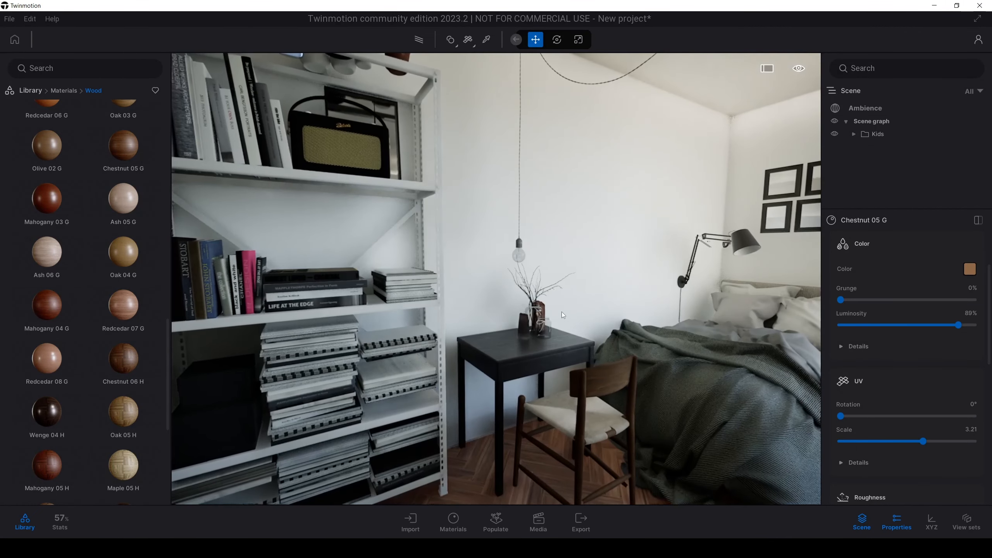
{"action": "scroll", "coordinate": [429, 220], "scroll_direction": "up", "scroll_amount": 3}
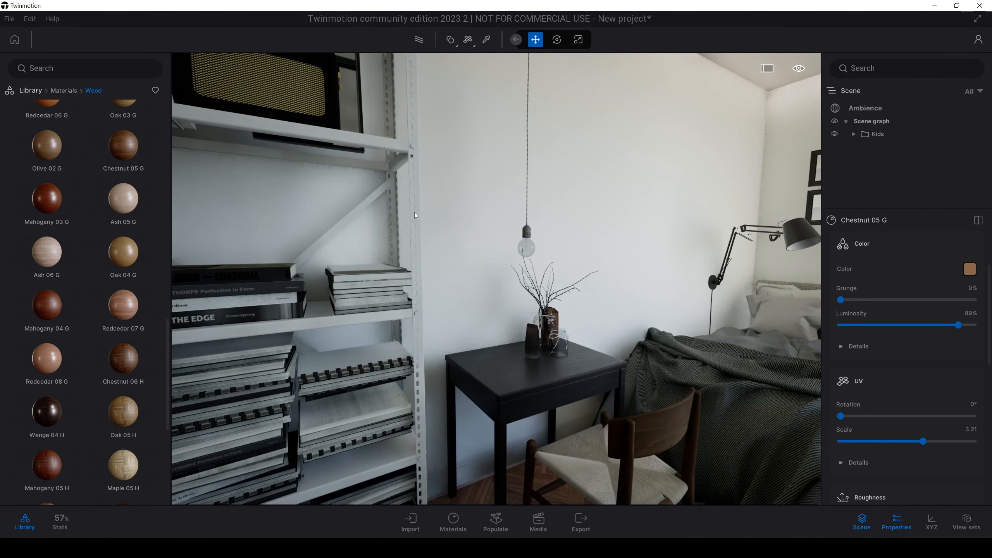
{"action": "left_click", "coordinate": [26, 91]}
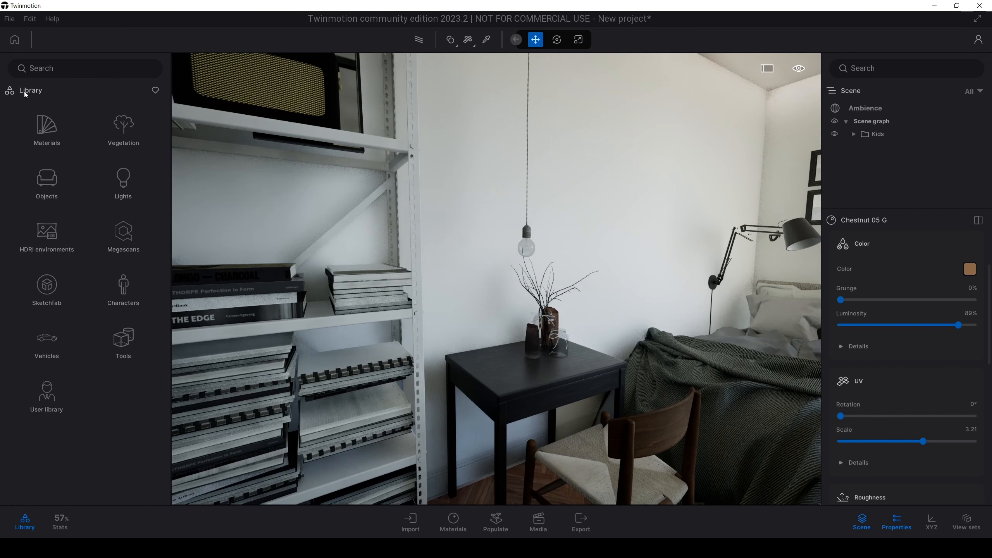
{"action": "left_click", "coordinate": [38, 130]}
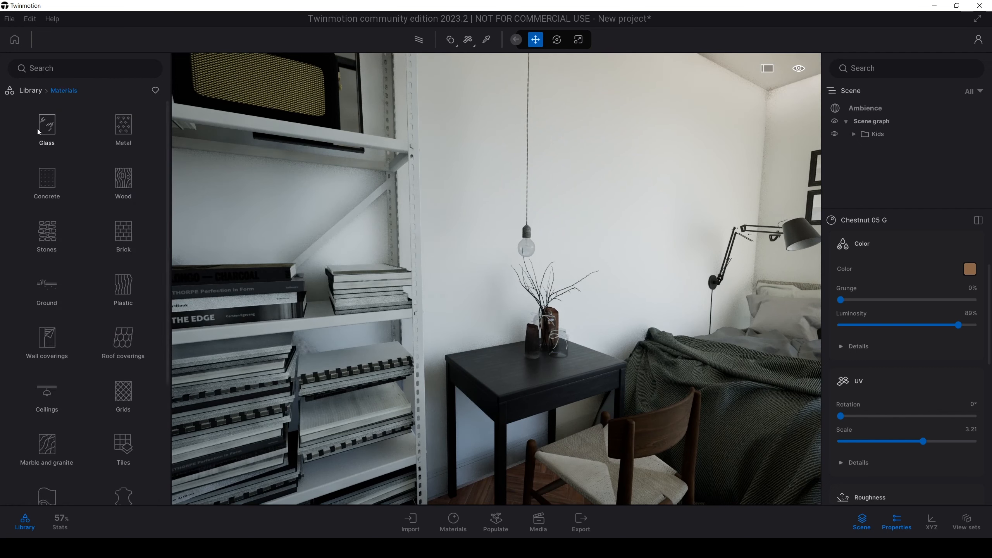
{"action": "left_click", "coordinate": [123, 129]}
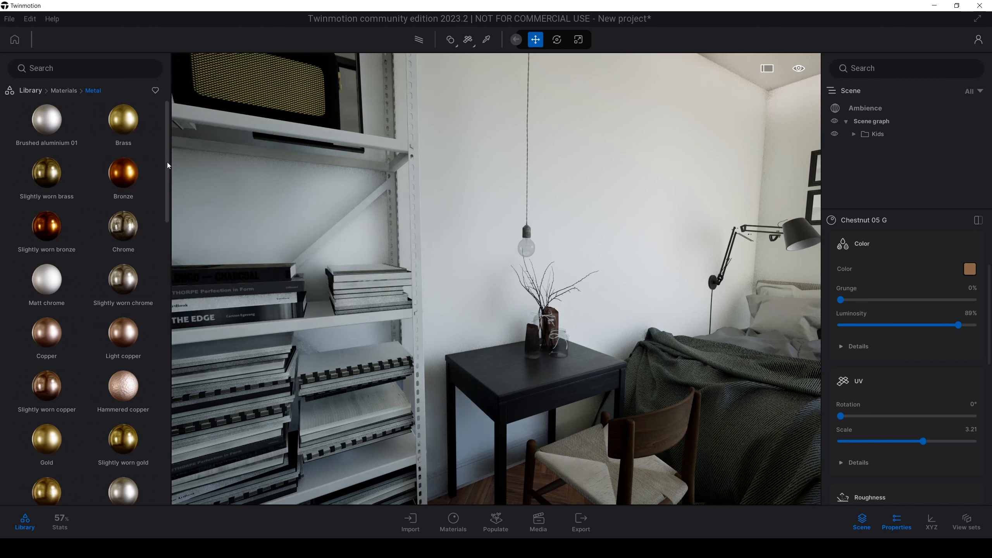
{"action": "left_click_drag", "start_coordinate": [167, 163], "coordinate": [170, 222]}
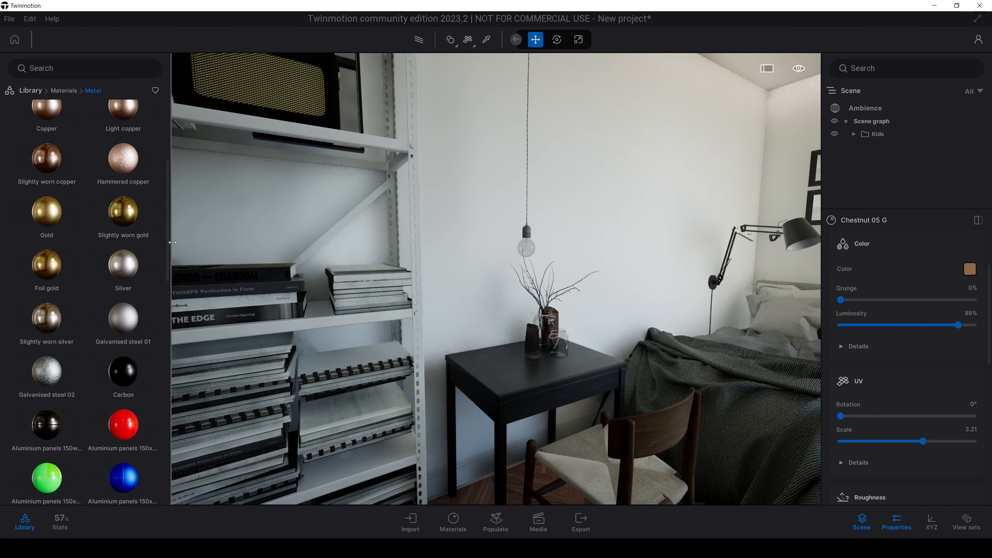
{"action": "left_click", "coordinate": [35, 91]}
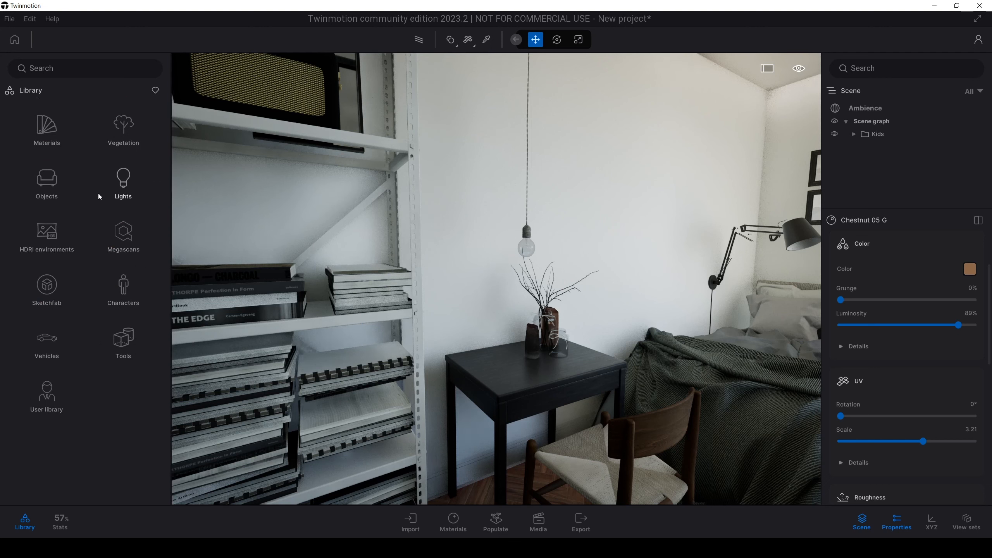
Step: Apply the bare-metal Iron surface from the Megascans library to the bookshelf's frame and shelves
{"action": "left_click", "coordinate": [118, 238]}
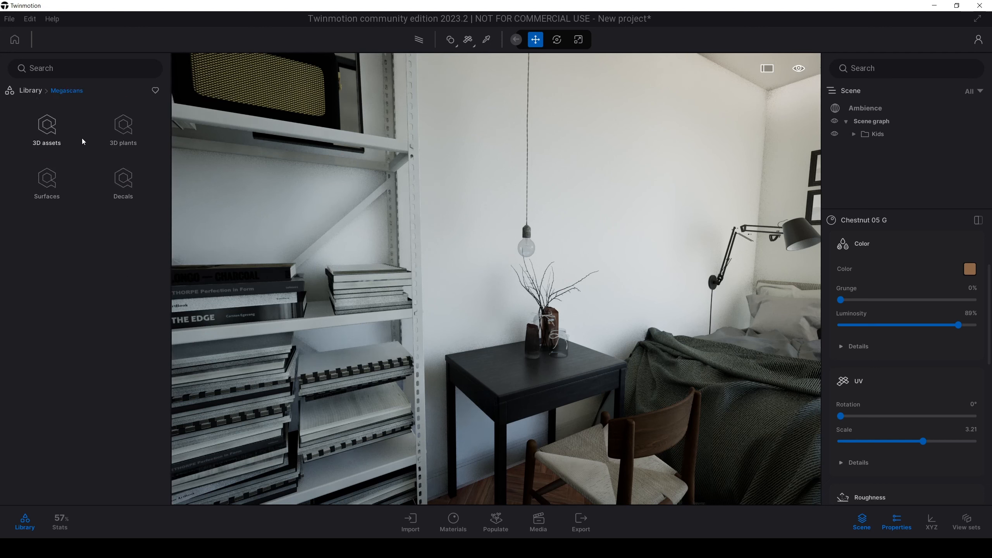
{"action": "left_click", "coordinate": [44, 183]}
{"action": "left_click", "coordinate": [46, 127]}
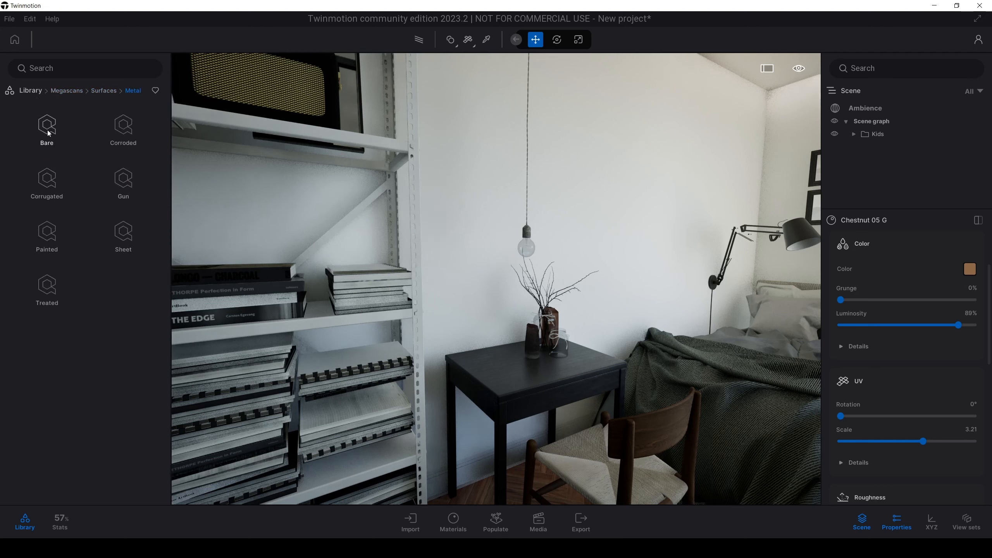
{"action": "left_click", "coordinate": [46, 133]}
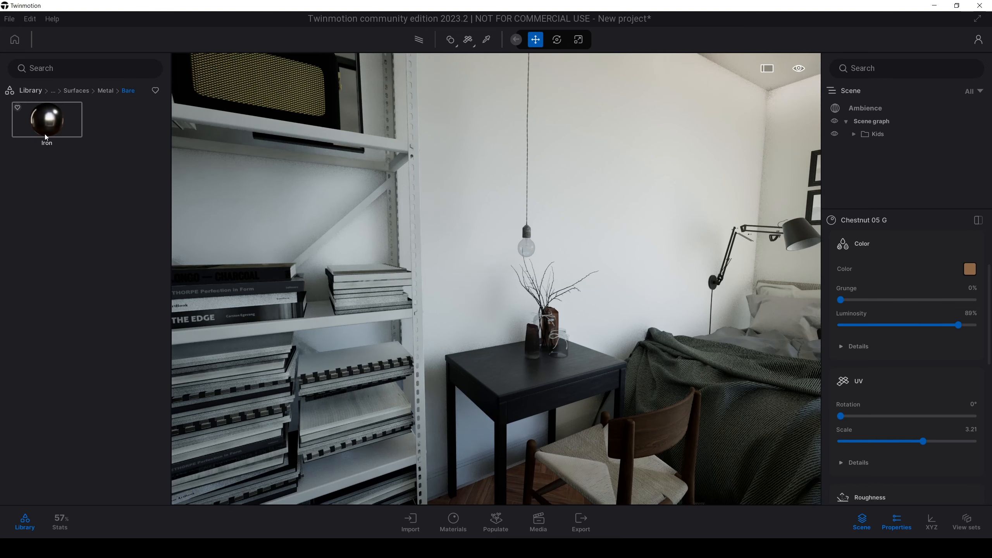
{"action": "left_click_drag", "start_coordinate": [47, 119], "coordinate": [416, 196]}
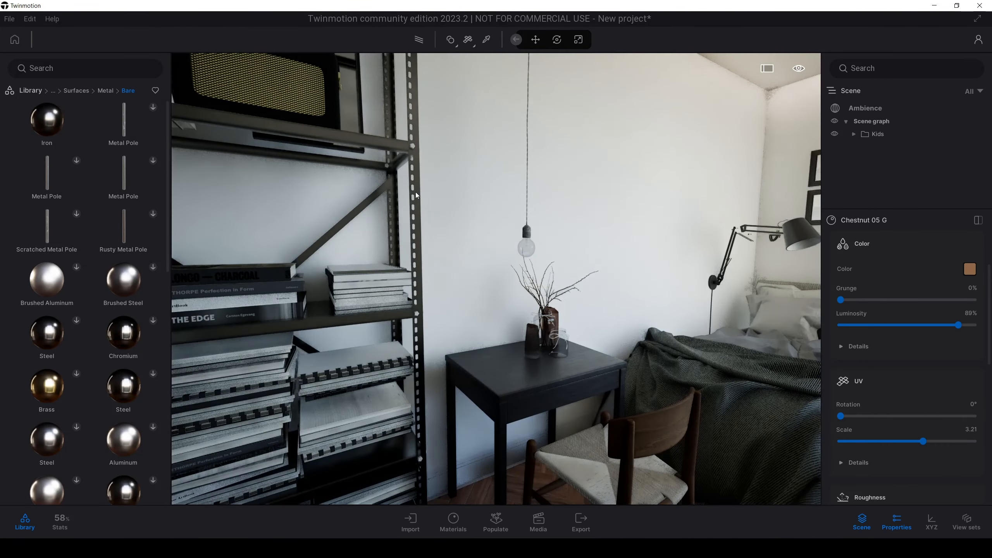
Step: Apply the Iron metal surface to one more object in the bedroom
{"action": "key", "text": "w"}
{"action": "right_click_drag", "start_coordinate": [616, 238], "coordinate": [637, 223]}
{"action": "key", "text": "s"}
{"action": "key", "text": "w"}
{"action": "left_click_drag", "start_coordinate": [47, 121], "coordinate": [487, 262]}
{"action": "key", "text": "s"}
{"action": "mouse_move", "coordinate": [487, 261]}
{"action": "right_mouse_down"}
{"action": "mouse_move", "coordinate": [570, 266]}
{"action": "mouse_move", "coordinate": [486, 264]}
{"action": "right_mouse_up"}
{"action": "key", "text": "w"}
{"action": "key", "text": "s"}
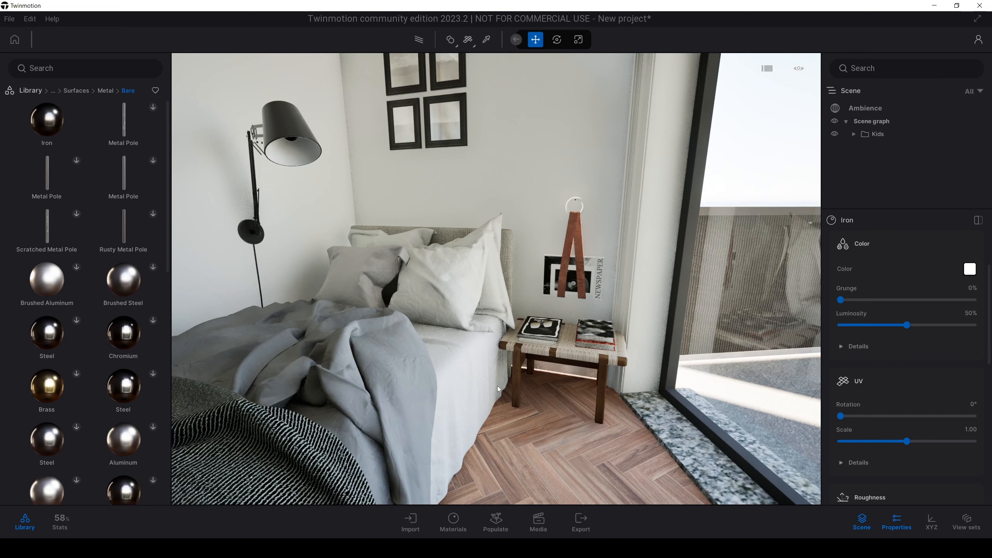
Step: Sample Chestnut 05 G from the bedside bench's leg and apply it to the wall hanger's ring, undoing its misplacement on the walls
{"action": "key", "text": "t"}
{"action": "left_click", "coordinate": [516, 357]}
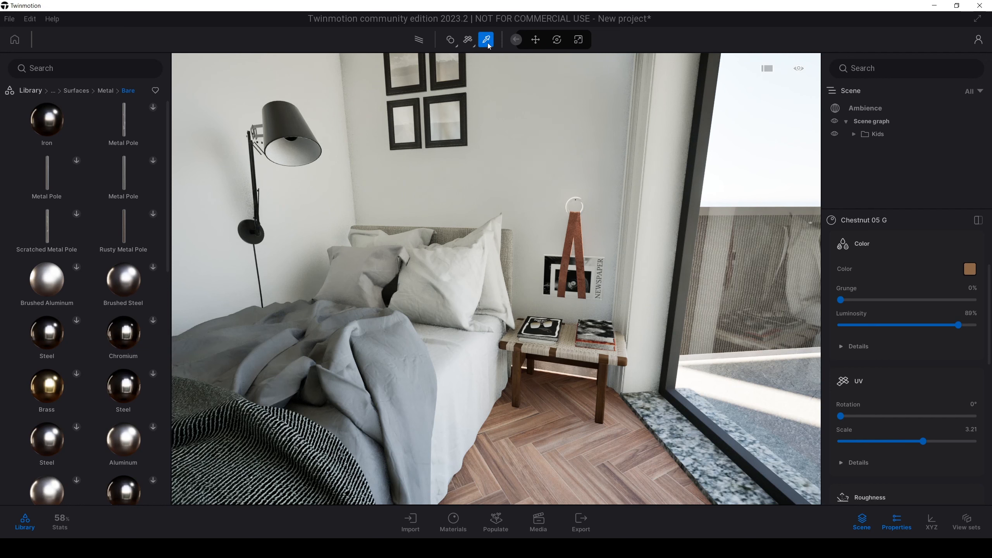
{"action": "scroll", "coordinate": [987, 253], "scroll_direction": "up", "scroll_amount": 2}
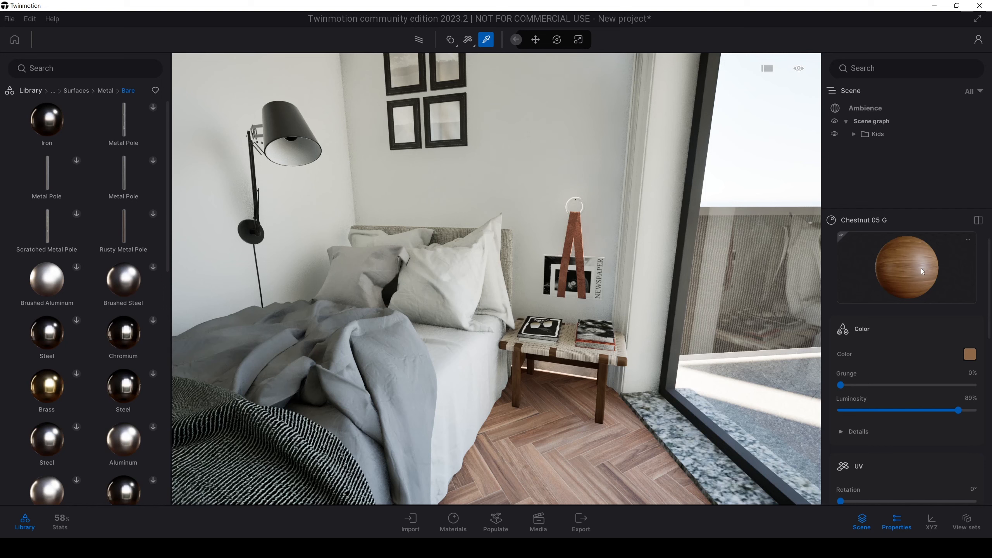
{"action": "left_click_drag", "start_coordinate": [921, 269], "coordinate": [623, 200]}
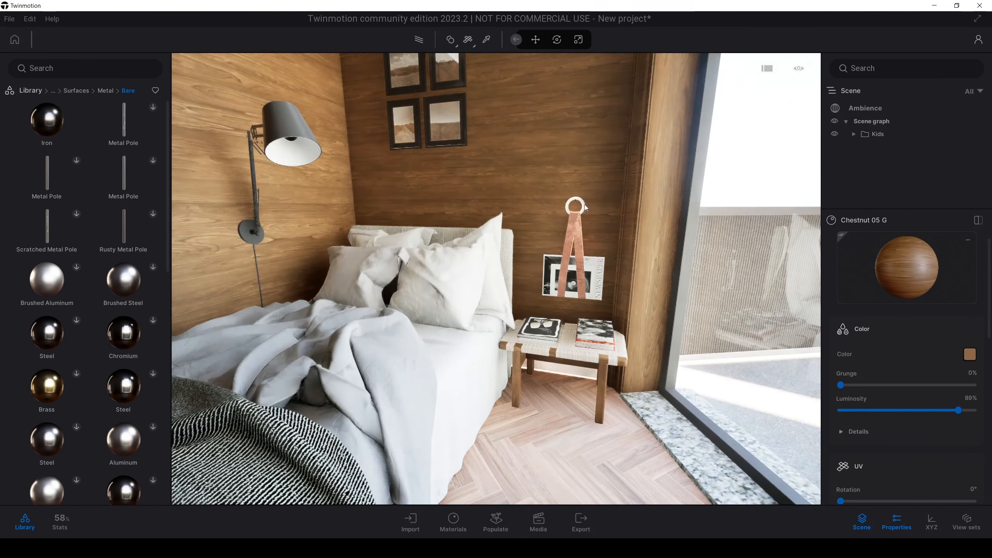
{"action": "key", "text": "ctrl+z"}
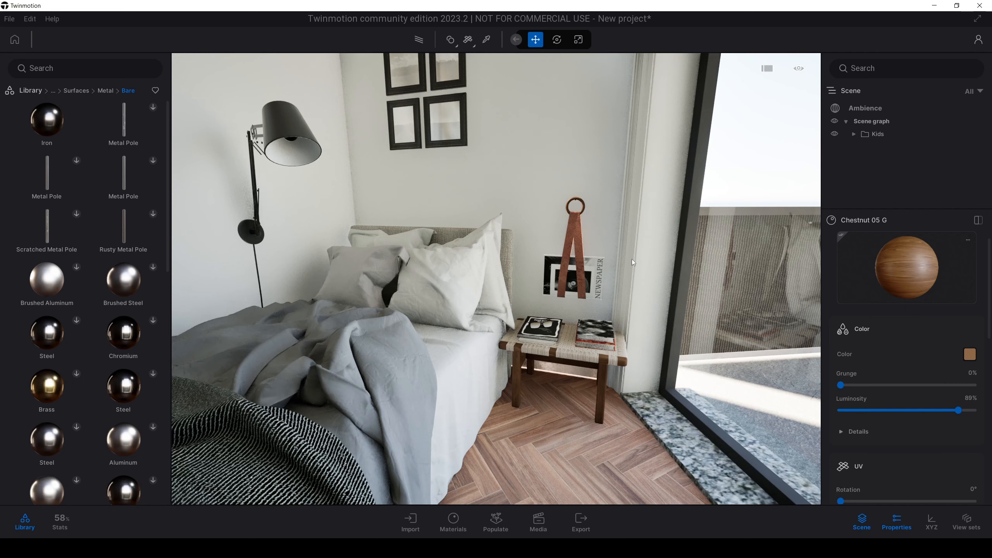
Step: Sample the material of the wall's baseboard behind the desk and make it two-sided
{"action": "key", "text": "s"}
{"action": "right_click_drag", "start_coordinate": [605, 205], "coordinate": [477, 202]}
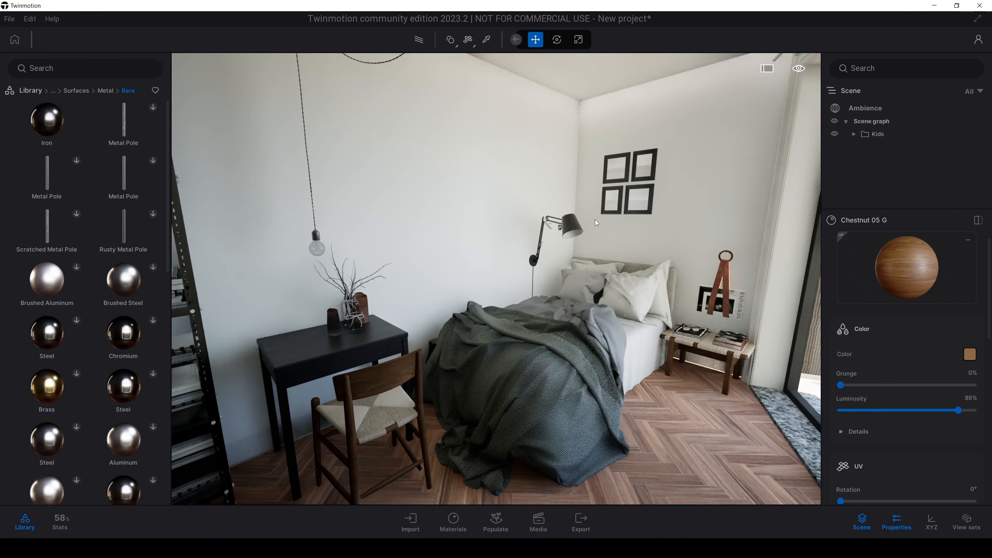
{"action": "key", "text": "s"}
{"action": "right_click_drag", "start_coordinate": [570, 224], "coordinate": [502, 289]}
{"action": "key", "text": "w"}
{"action": "key", "text": "s"}
{"action": "right_click_drag", "start_coordinate": [306, 413], "coordinate": [318, 416]}
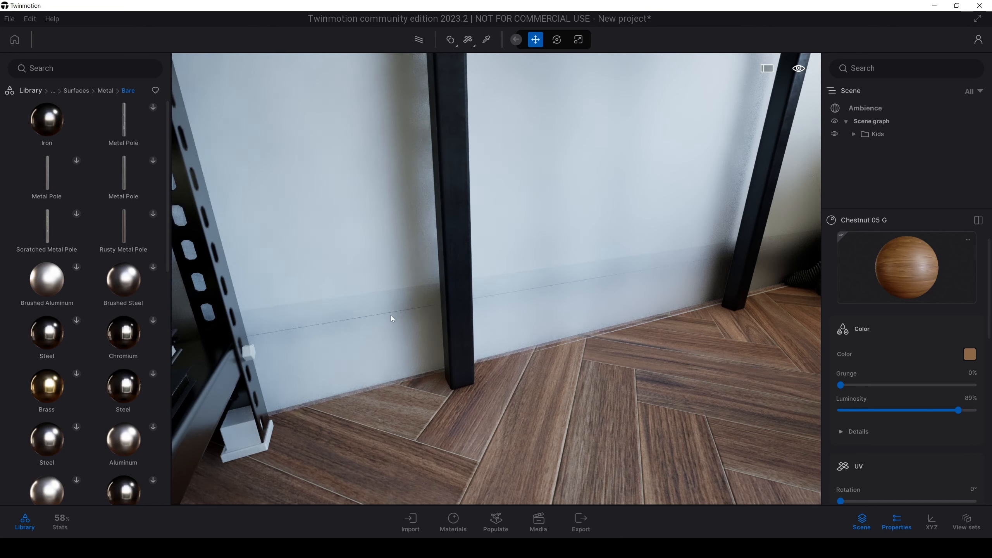
{"action": "key", "text": "t"}
{"action": "left_click", "coordinate": [367, 336]}
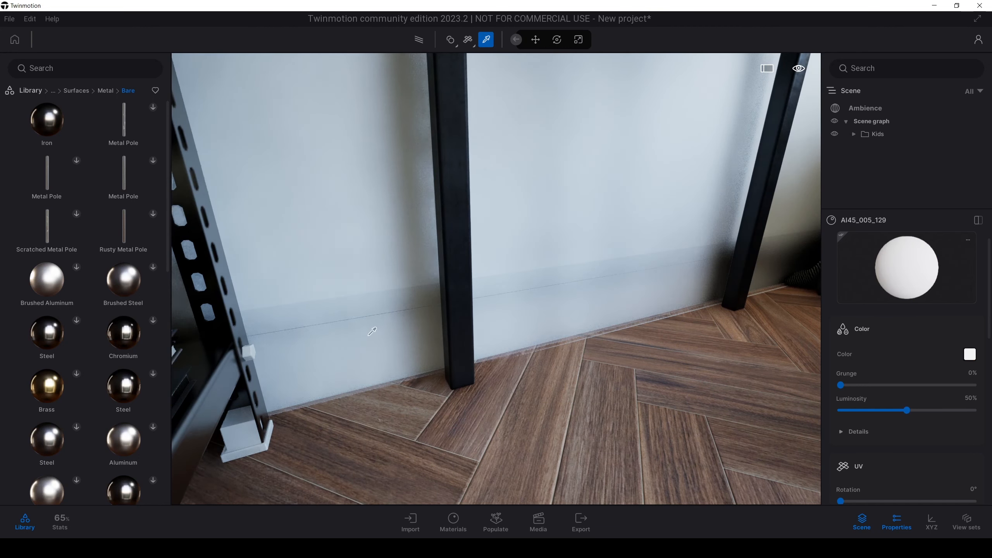
{"action": "scroll", "coordinate": [864, 489], "scroll_direction": "down", "scroll_amount": 10}
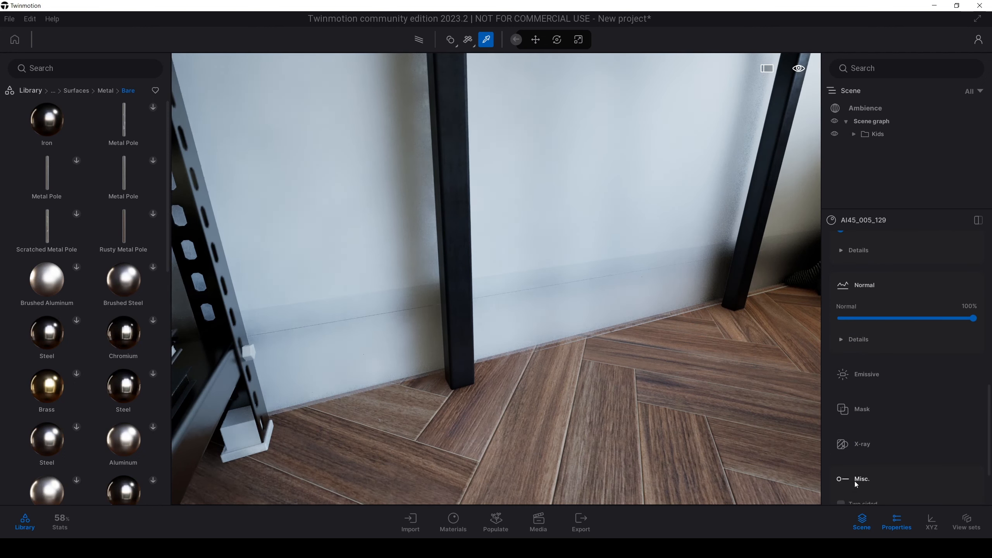
{"action": "scroll", "coordinate": [854, 480], "scroll_direction": "down", "scroll_amount": 2}
{"action": "left_click", "coordinate": [847, 460]}
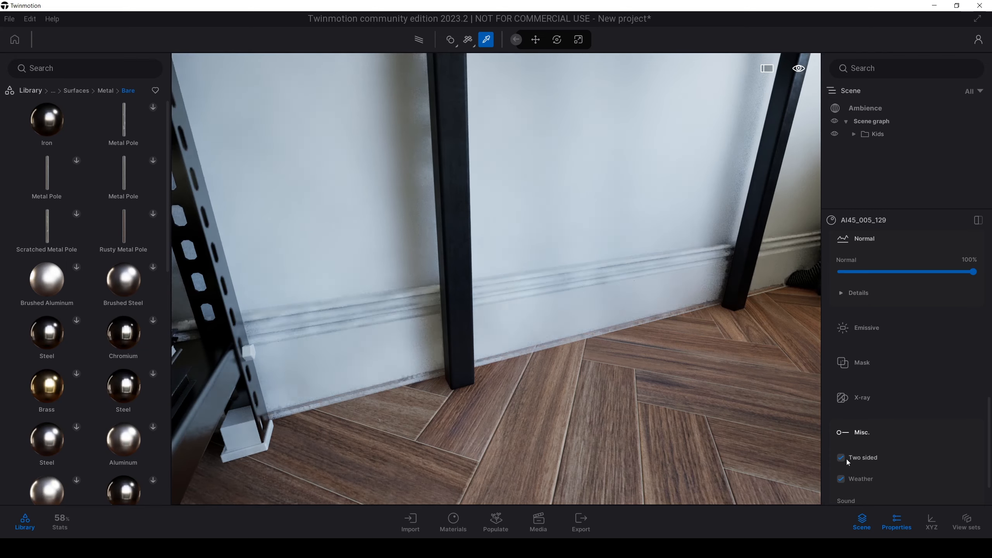
Step: Sample the Stucco_-_White_R material, check its Two sided option, and look over the room
{"action": "right_click_drag", "start_coordinate": [664, 352], "coordinate": [734, 347]}
{"action": "key", "text": "s"}
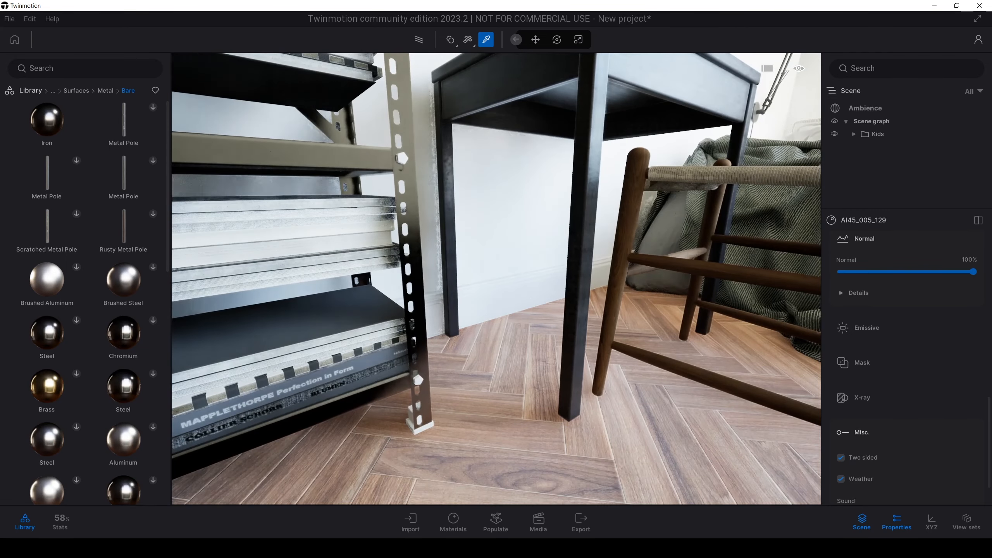
{"action": "key", "text": "d"}
{"action": "right_click_drag", "start_coordinate": [496, 279], "coordinate": [586, 242]}
{"action": "key", "text": "s"}
{"action": "left_click", "coordinate": [430, 160]}
{"action": "scroll", "coordinate": [906, 372], "scroll_direction": "down", "scroll_amount": 5}
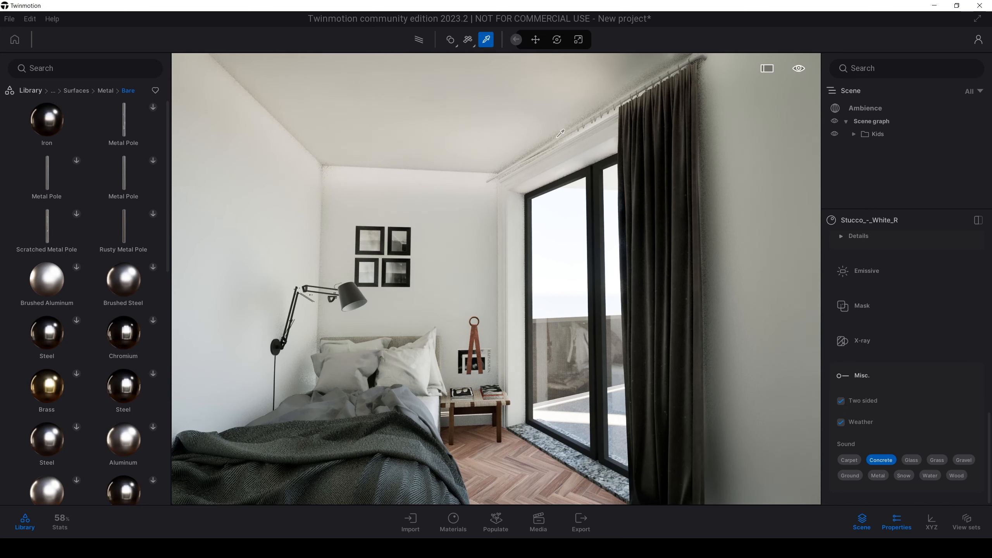
{"action": "right_click_drag", "start_coordinate": [573, 154], "coordinate": [343, 159]}
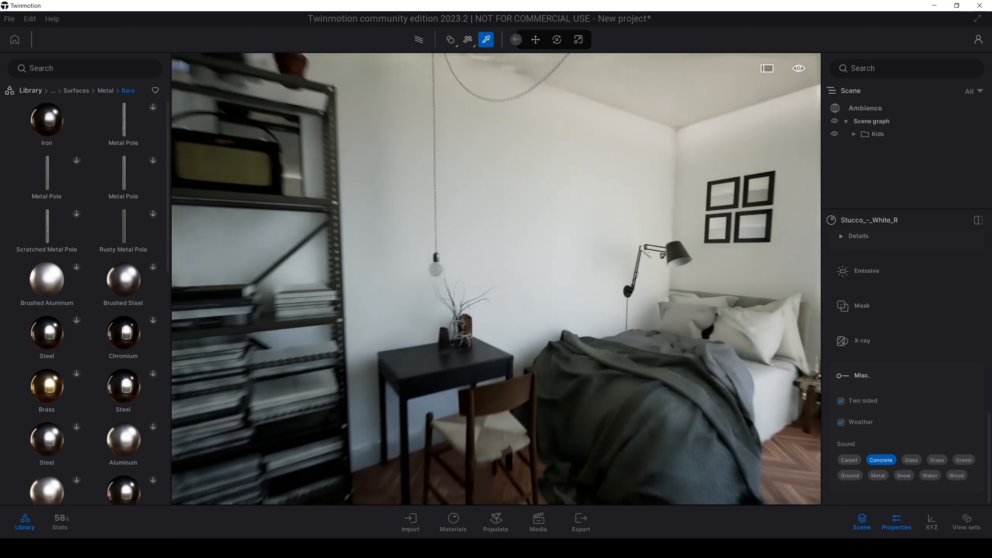
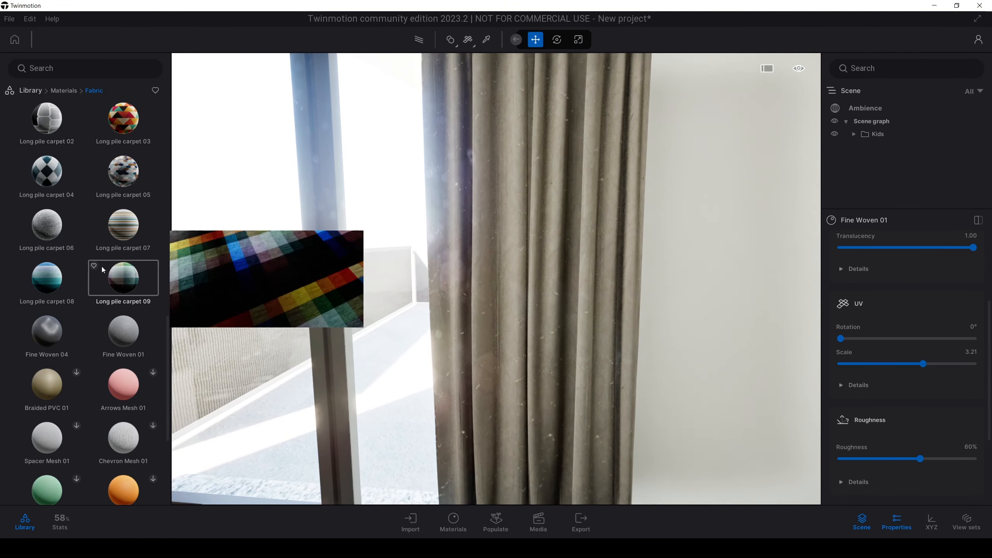
Step: Apply Fabric wool base 01 to the white pillow on the bed
{"action": "scroll", "coordinate": [66, 327], "scroll_direction": "up", "scroll_amount": 2}
{"action": "scroll", "coordinate": [66, 328], "scroll_direction": "up", "scroll_amount": 5}
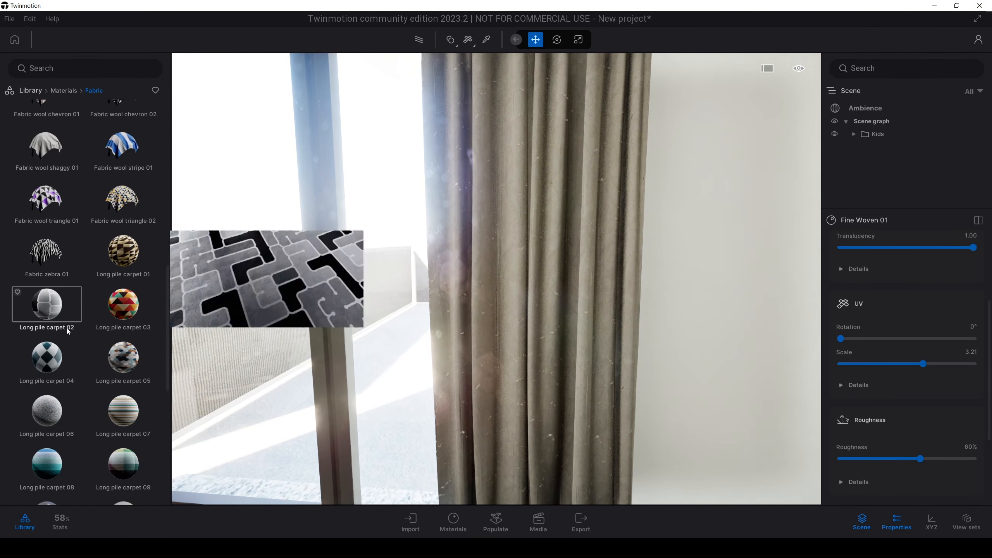
{"action": "left_click_drag", "start_coordinate": [65, 334], "coordinate": [505, 296]}
{"action": "key", "text": "s"}
{"action": "key", "text": "w"}
{"action": "right_click_drag", "start_coordinate": [505, 297], "coordinate": [360, 289]}
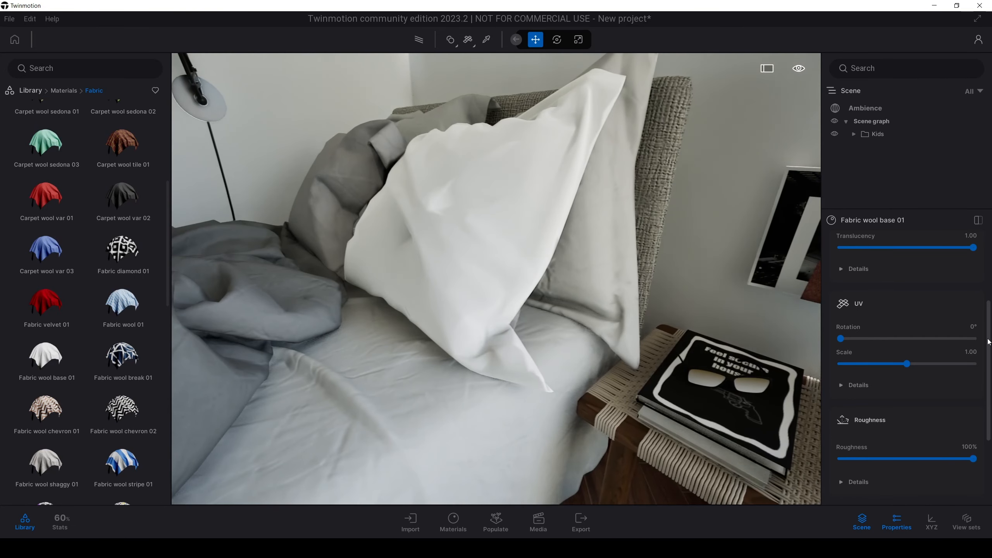
Step: Set the texture scale of the white pillow's Fabric wool base 01 to 7.04 and check the weave up close
{"action": "scroll", "coordinate": [924, 251], "scroll_direction": "up", "scroll_amount": 3}
{"action": "scroll", "coordinate": [496, 279], "scroll_direction": "up", "scroll_amount": 4}
{"action": "scroll", "coordinate": [496, 279], "scroll_direction": "up", "scroll_amount": 2}
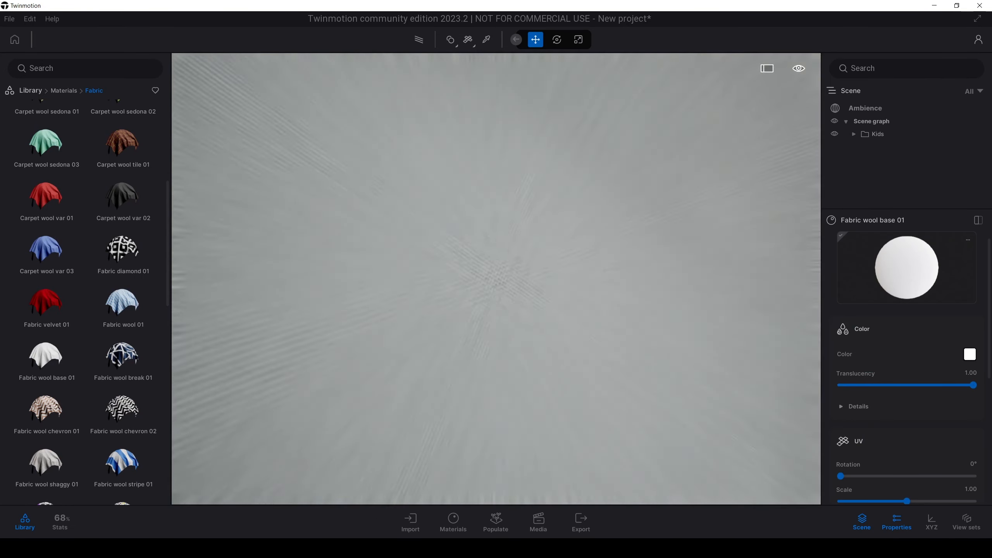
{"action": "scroll", "coordinate": [496, 279], "scroll_direction": "down", "scroll_amount": 2}
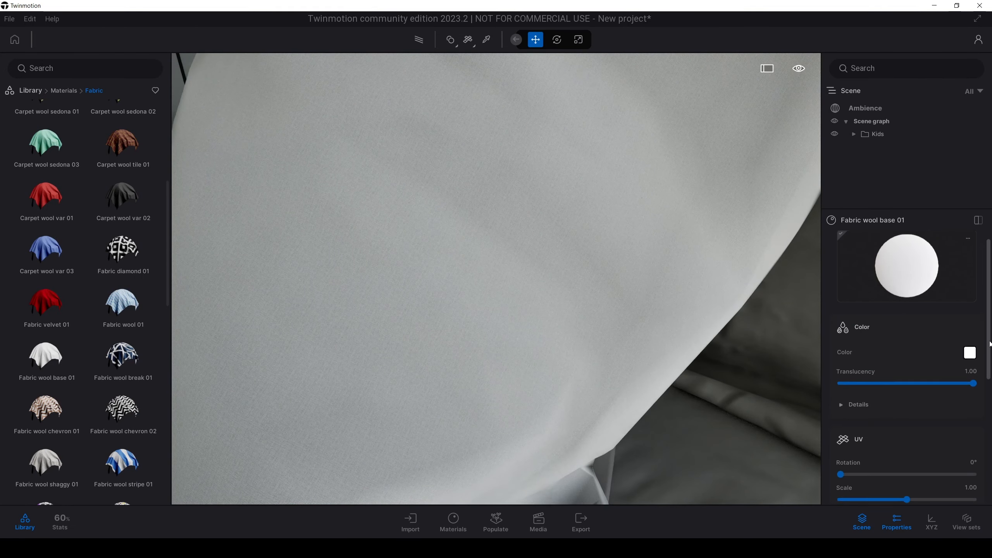
{"action": "scroll", "coordinate": [990, 364], "scroll_direction": "down", "scroll_amount": 1}
{"action": "scroll", "coordinate": [910, 364], "scroll_direction": "up", "scroll_amount": 1}
{"action": "scroll", "coordinate": [496, 279], "scroll_direction": "down", "scroll_amount": 8}
{"action": "middle_click_drag", "start_coordinate": [496, 278], "coordinate": [582, 269], "text": "shift"}
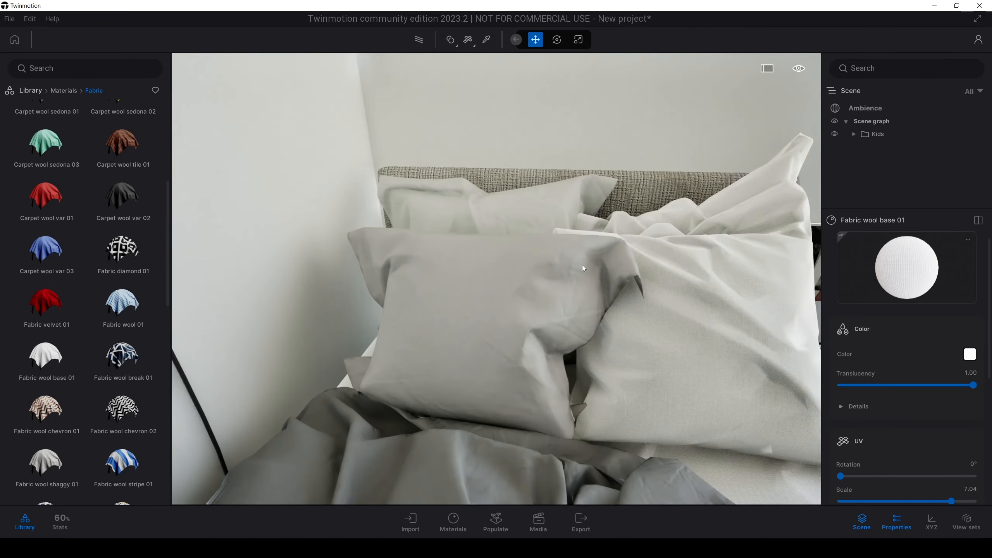
Step: Sample the front pillow's grey Fabric wool base 01 material and look over the bed and window area
{"action": "key", "text": "t"}
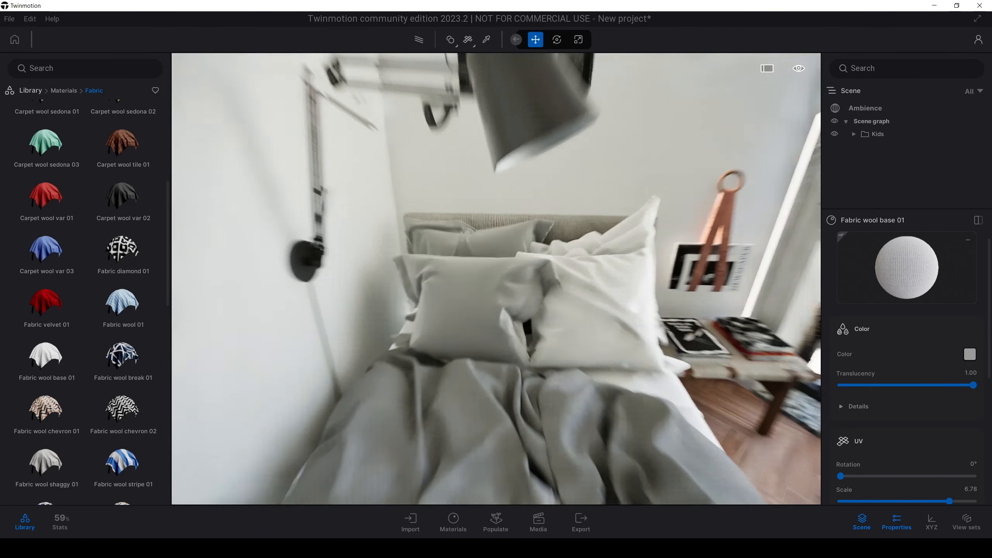
{"action": "key", "text": "s"}
{"action": "right_click_drag", "start_coordinate": [497, 279], "coordinate": [450, 215]}
{"action": "right_click_drag", "start_coordinate": [442, 271], "coordinate": [524, 317]}
{"action": "key", "text": "w"}
{"action": "key", "text": "s"}
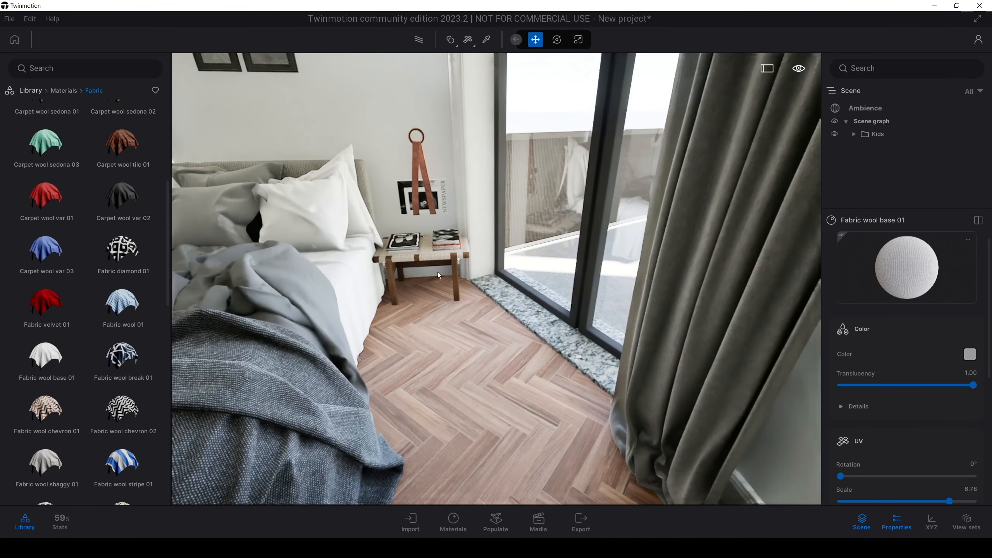
Step: Try Green Marble 01 A on the glass door's stone threshold, and replace it with Green Marble 01 D
{"action": "right_click_drag", "start_coordinate": [444, 275], "coordinate": [465, 297]}
{"action": "left_click", "coordinate": [31, 90]}
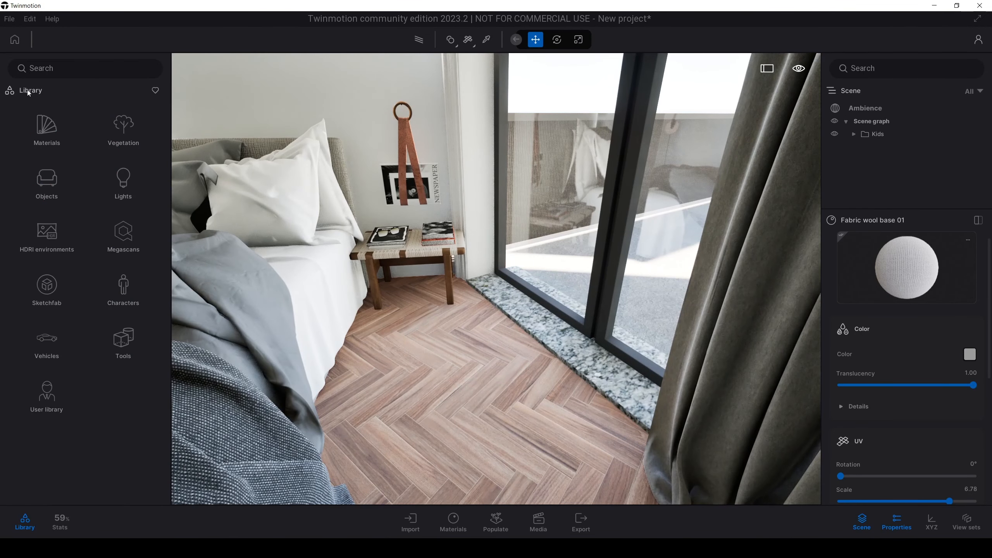
{"action": "left_click", "coordinate": [47, 129]}
{"action": "scroll", "coordinate": [52, 230], "scroll_direction": "down", "scroll_amount": 1}
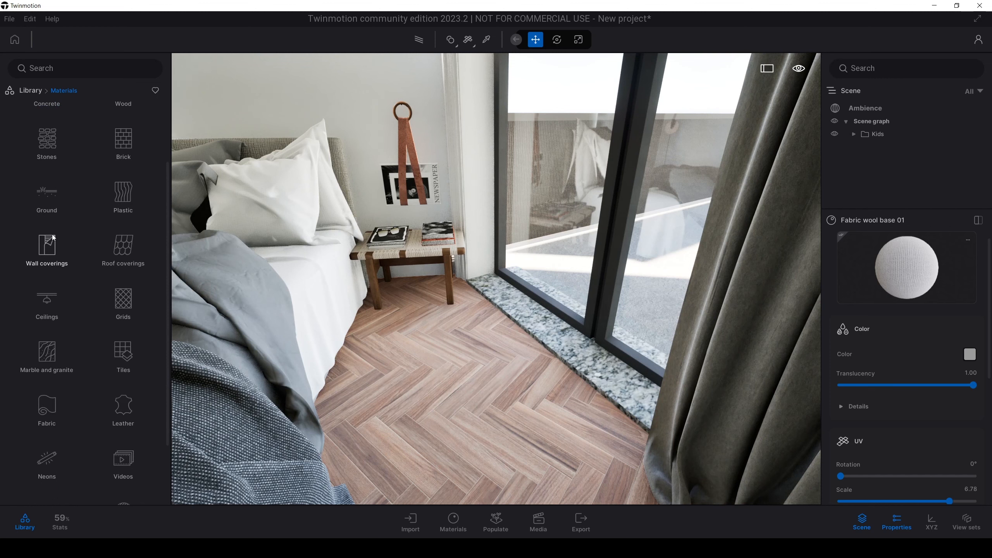
{"action": "left_click", "coordinate": [45, 358]}
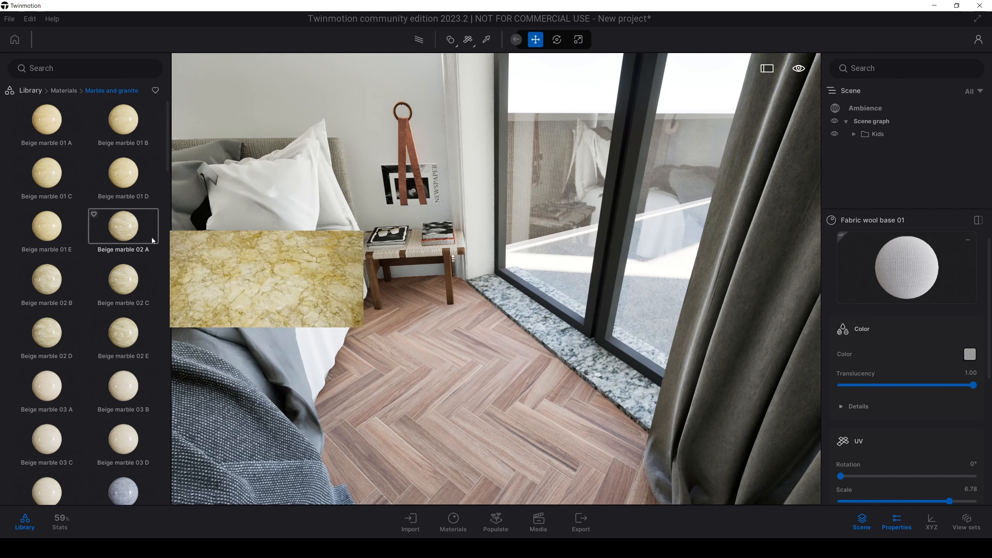
{"action": "left_click_drag", "start_coordinate": [166, 154], "coordinate": [169, 198]}
{"action": "left_click_drag", "start_coordinate": [59, 281], "coordinate": [585, 360]}
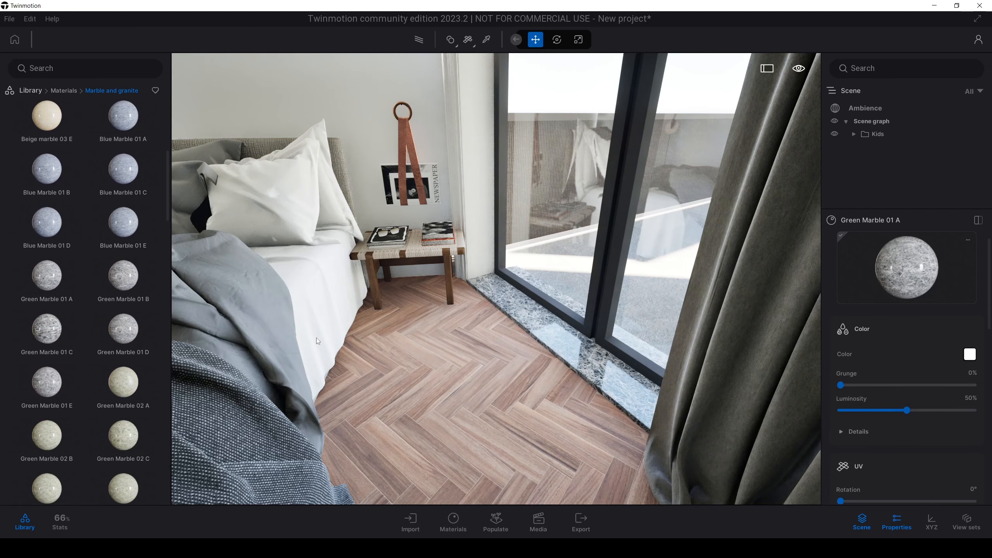
{"action": "left_click_drag", "start_coordinate": [231, 337], "coordinate": [547, 344]}
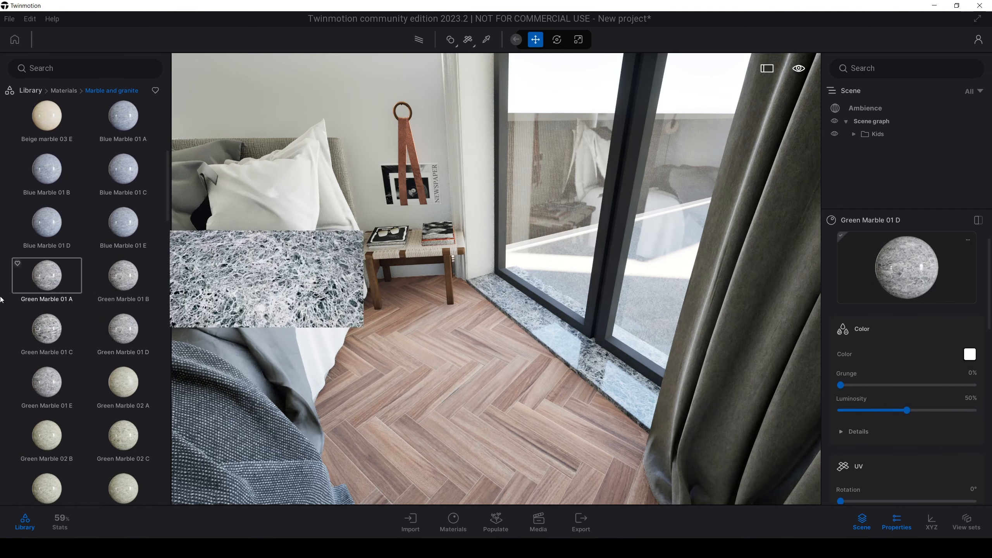
Step: Inspect the marble threshold up close and look over the whole room from the bookshelf side
{"action": "key", "text": "s"}
{"action": "key", "text": "s"}
{"action": "key", "text": "w"}
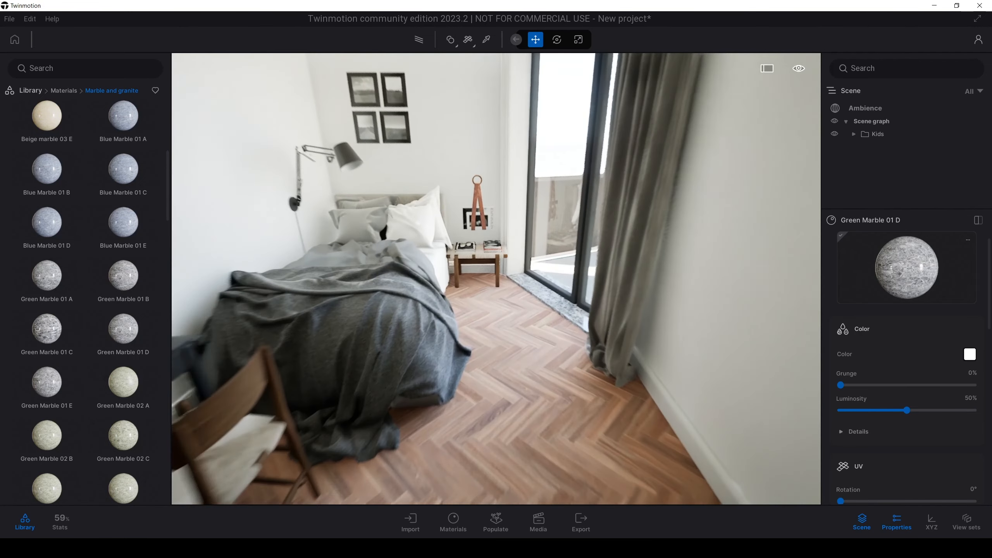
{"action": "key", "text": "w"}
{"action": "key", "text": "w"}
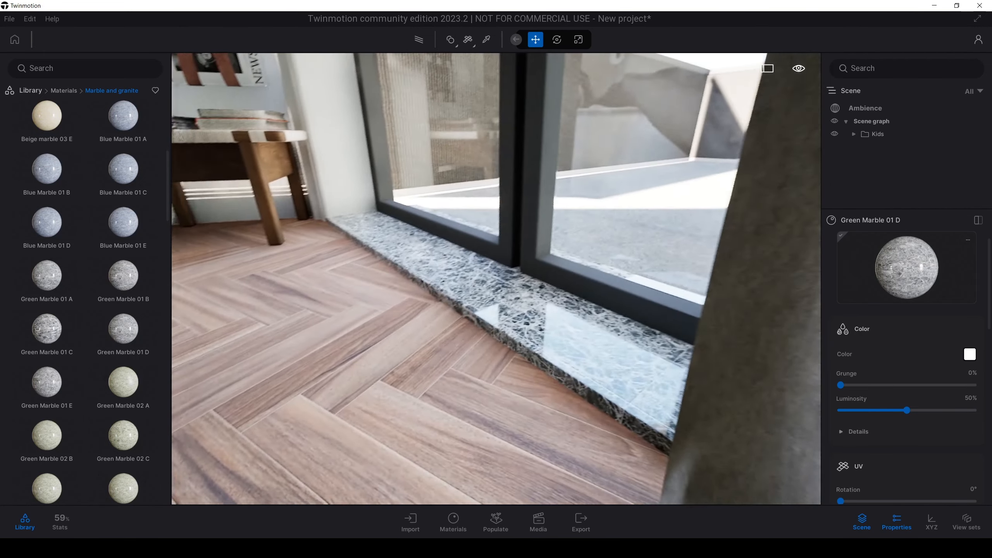
{"action": "key", "text": "s"}
{"action": "key", "text": "w"}
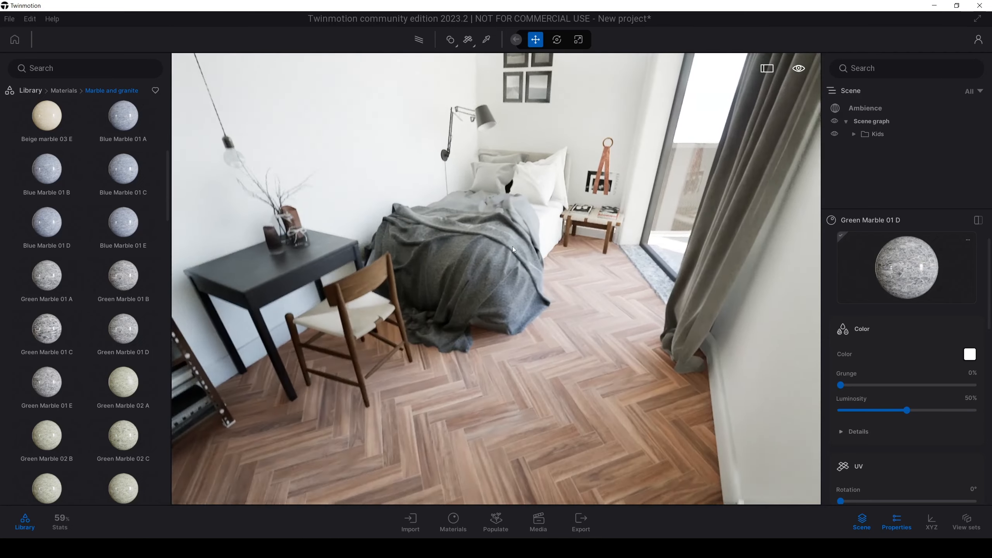
{"action": "key", "text": "s"}
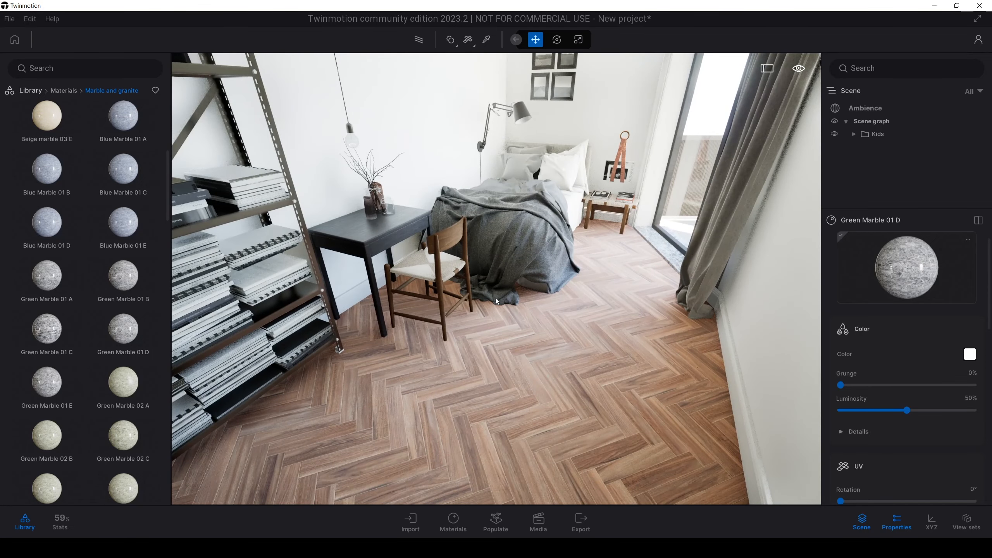
{"action": "key", "text": "s"}
Step: Sample the herringbone parquet floor's material and set its roughness to 27%
{"action": "right_click_drag", "start_coordinate": [472, 307], "coordinate": [510, 342]}
{"action": "key", "text": "w"}
{"action": "key", "text": "t"}
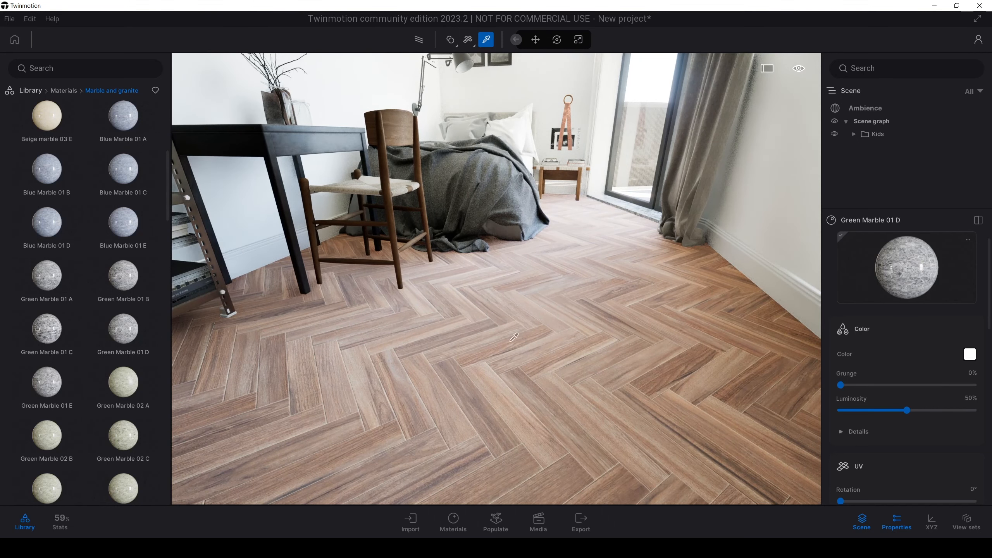
{"action": "left_click", "coordinate": [514, 337]}
{"action": "left_click_drag", "start_coordinate": [983, 287], "coordinate": [876, 391]}
{"action": "scroll", "coordinate": [977, 376], "scroll_direction": "up", "scroll_amount": 3}
{"action": "key", "text": "s"}
{"action": "right_click_drag", "start_coordinate": [609, 301], "coordinate": [282, 93]}
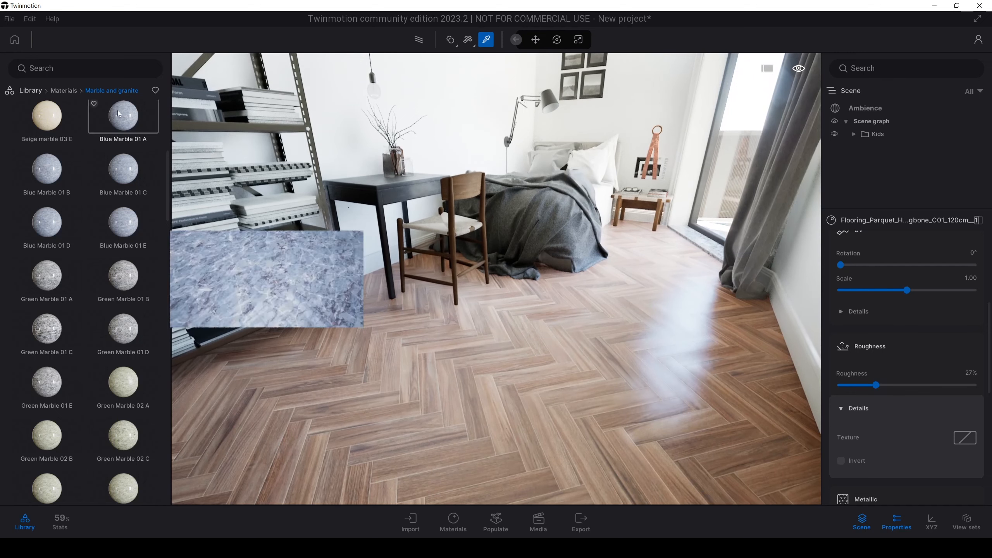
Step: Find the herringbone wood material Redcedar 04 E in the library and apply it to the bedroom floor
{"action": "left_click", "coordinate": [69, 92]}
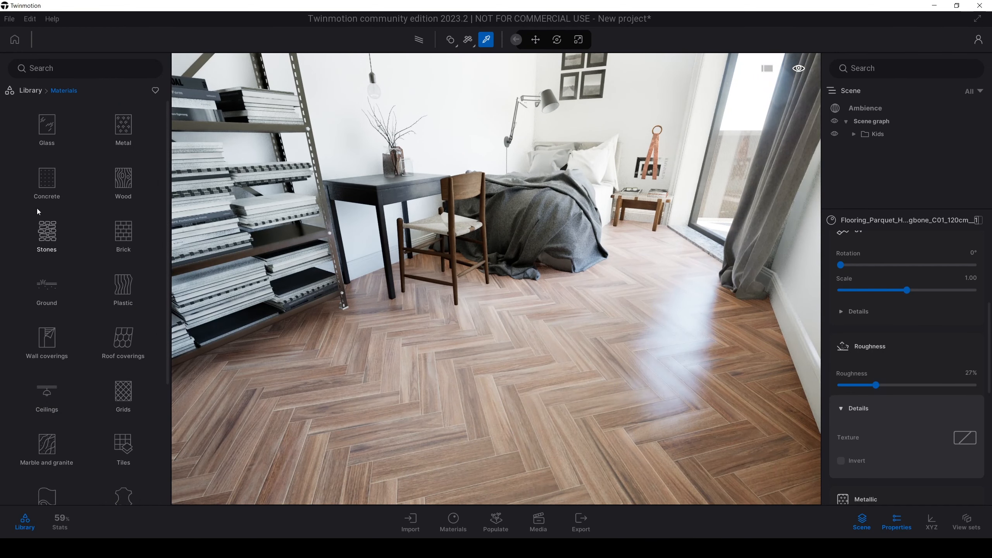
{"action": "left_click", "coordinate": [104, 191]}
{"action": "scroll", "coordinate": [167, 141], "scroll_direction": "down", "scroll_amount": 10}
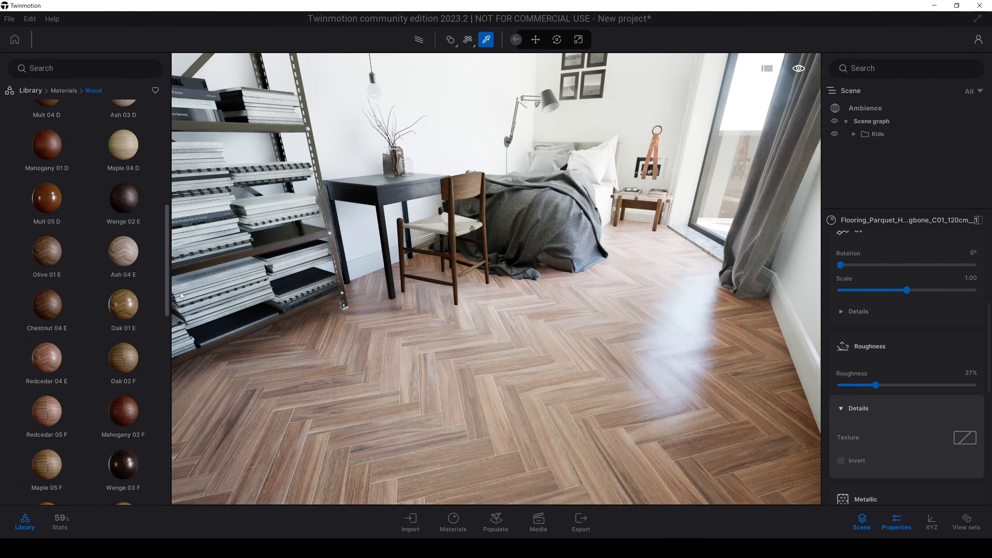
{"action": "left_click_drag", "start_coordinate": [180, 356], "coordinate": [180, 415]}
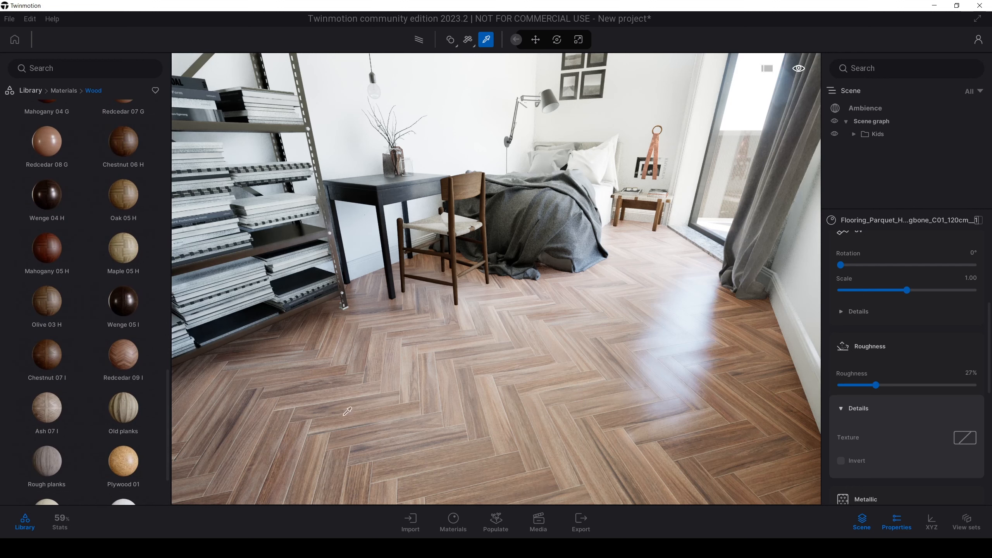
{"action": "left_click_drag", "start_coordinate": [168, 380], "coordinate": [167, 241]}
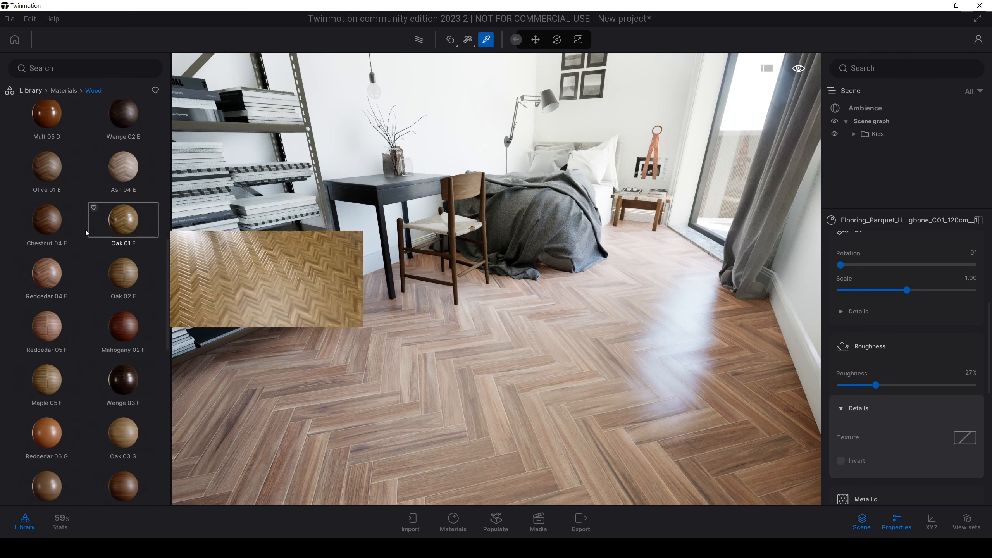
{"action": "mouse_move", "coordinate": [58, 268]}
{"action": "scroll", "coordinate": [57, 269], "scroll_direction": "up", "scroll_amount": 2}
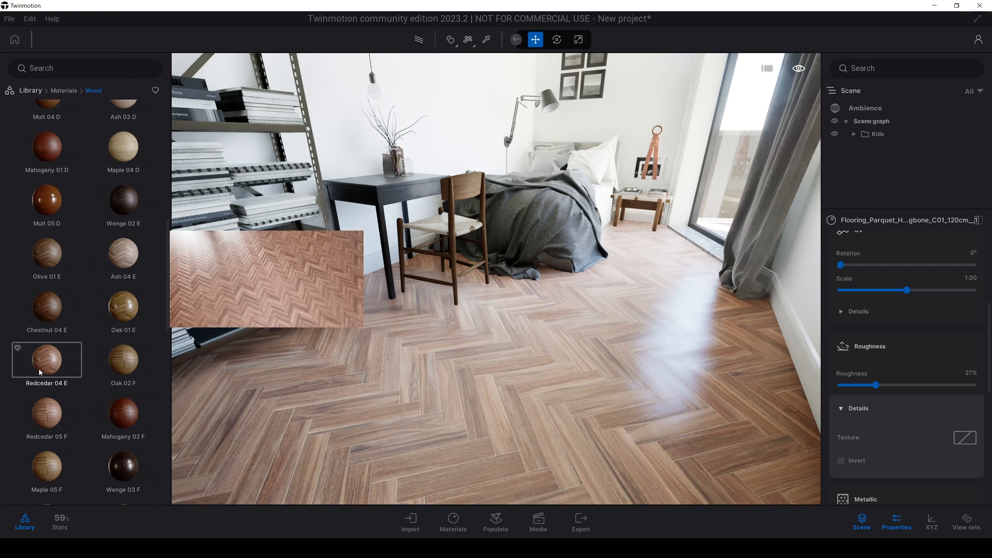
{"action": "left_click_drag", "start_coordinate": [58, 357], "coordinate": [497, 391]}
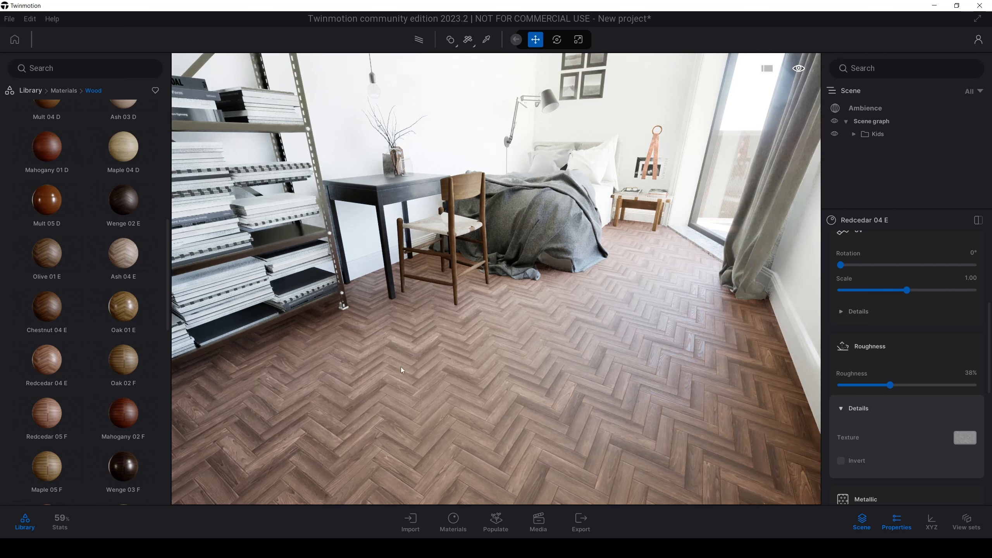
Step: Set the Redcedar 04 E floor's texture scale to 1.63 and its rotation to 135°, trying 45° first
{"action": "scroll", "coordinate": [991, 308], "scroll_direction": "down", "scroll_amount": 3}
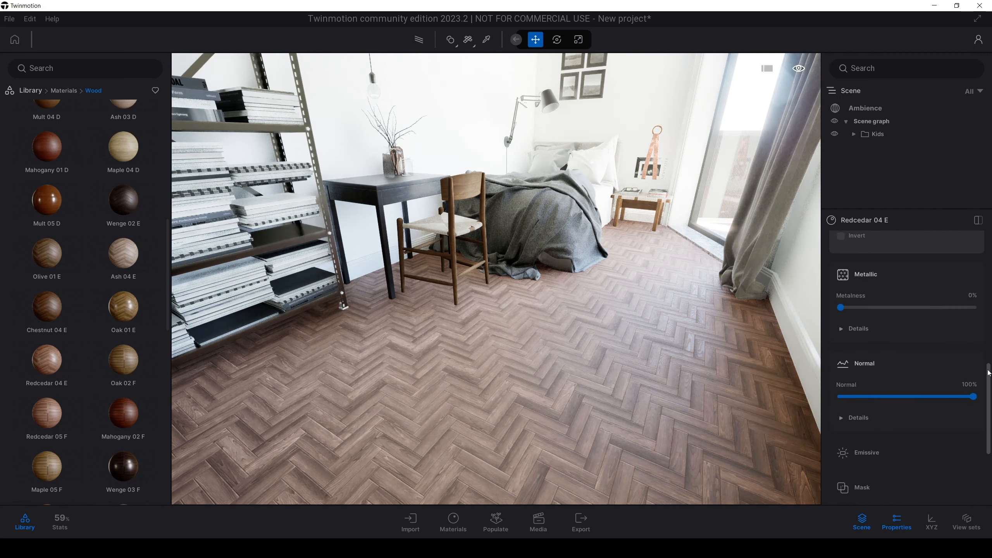
{"action": "scroll", "coordinate": [876, 320], "scroll_direction": "up", "scroll_amount": 4}
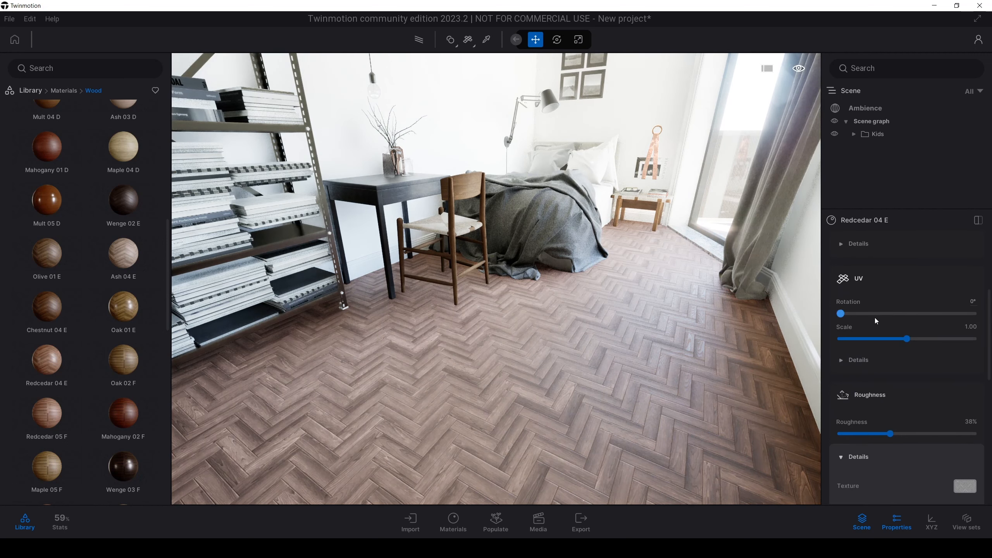
{"action": "left_click_drag", "start_coordinate": [908, 340], "coordinate": [912, 339]}
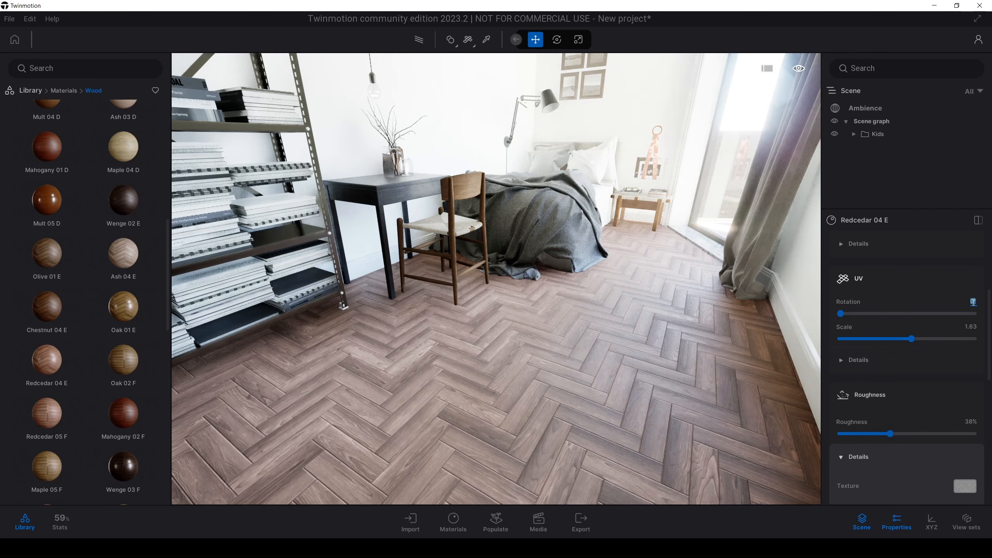
{"action": "type", "text": "45"}
{"action": "key", "text": "Return"}
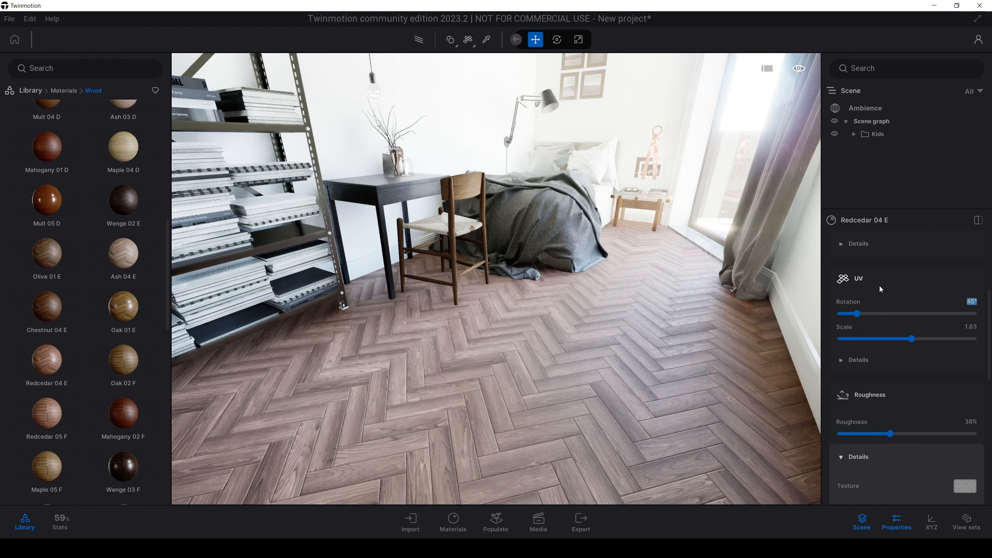
{"action": "type", "text": "135"}
{"action": "key", "text": "Return"}
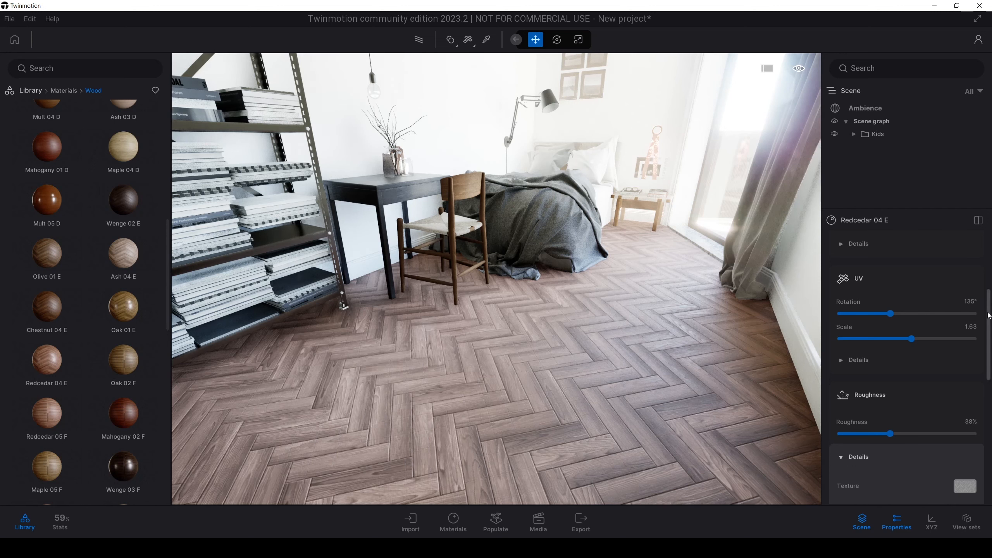
Step: Tint the Redcedar 04 E floor material a more saturated orange
{"action": "left_click_drag", "start_coordinate": [989, 316], "coordinate": [990, 273]}
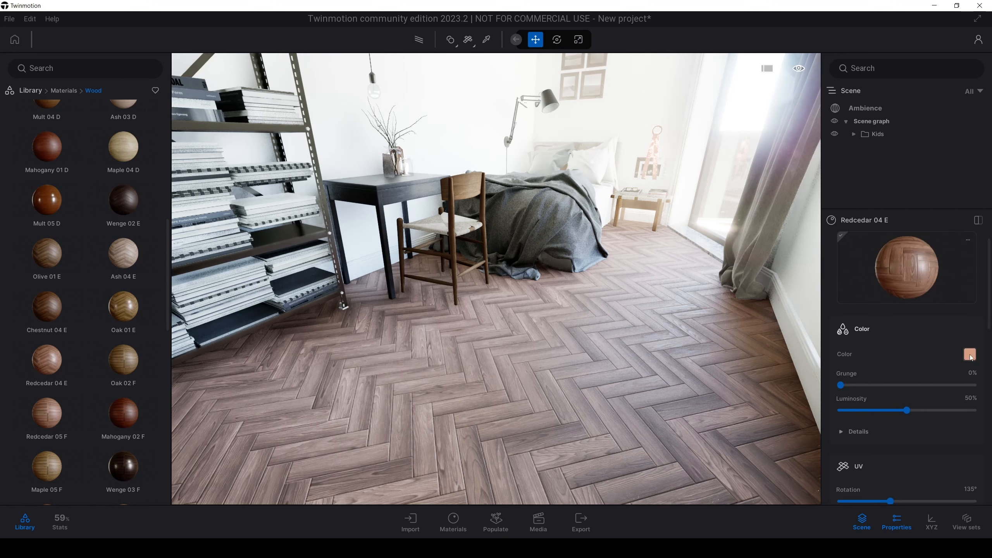
{"action": "left_click", "coordinate": [970, 355]}
{"action": "left_click_drag", "start_coordinate": [581, 168], "coordinate": [296, 163]}
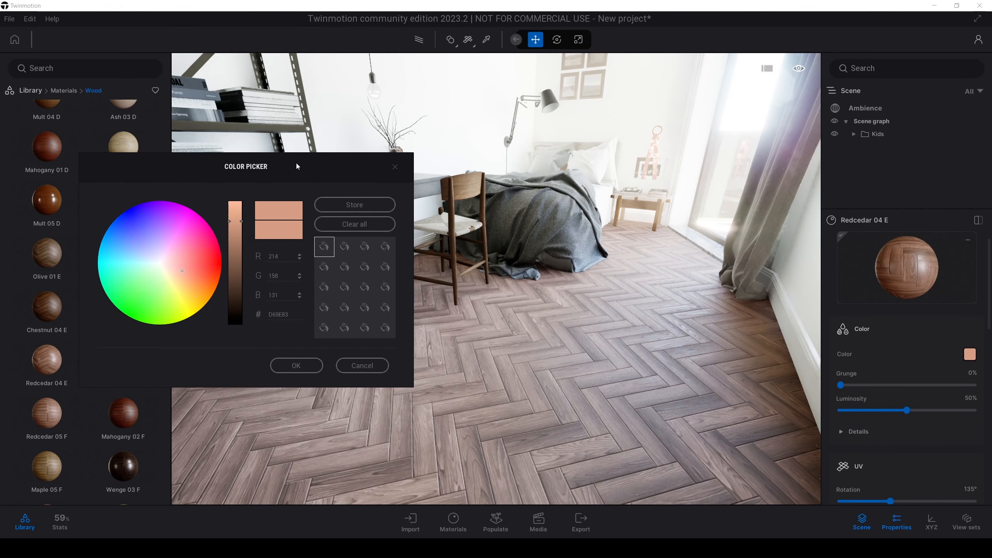
{"action": "left_click", "coordinate": [188, 272]}
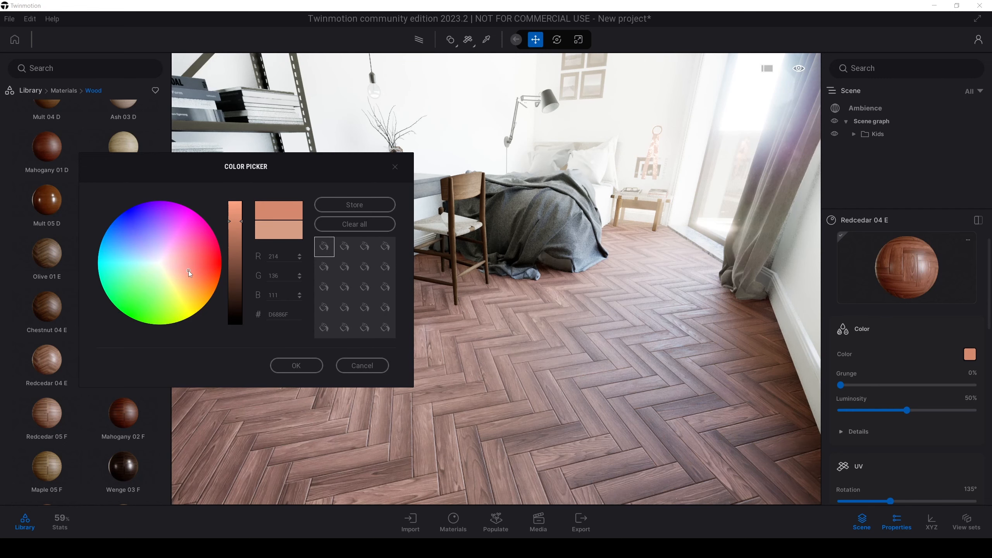
{"action": "left_click", "coordinate": [191, 275]}
{"action": "left_click", "coordinate": [294, 365]}
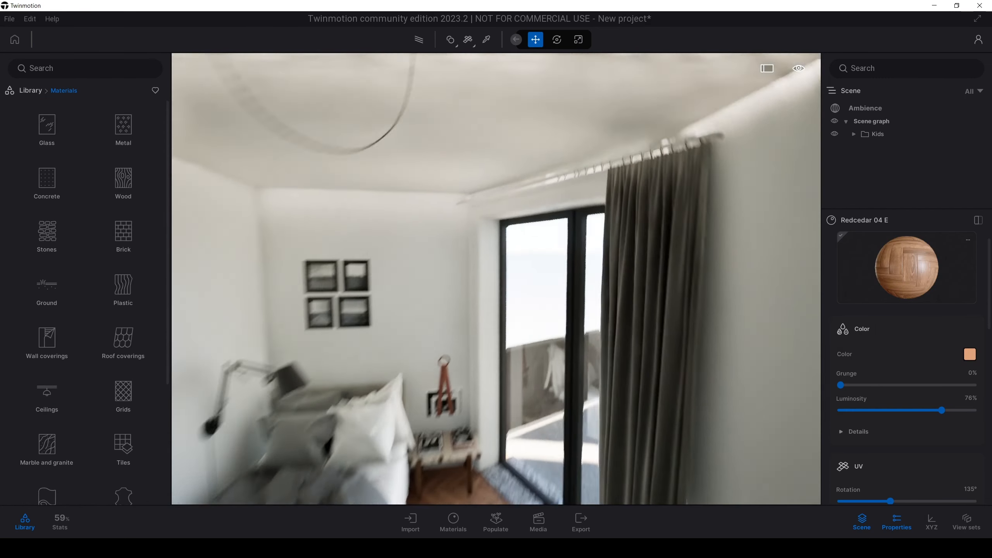
Step: Apply the Slightly worn chrome metal from the library to the curtain rod and set its luminosity to 44%
{"action": "right_click_drag", "start_coordinate": [496, 234], "coordinate": [356, 157]}
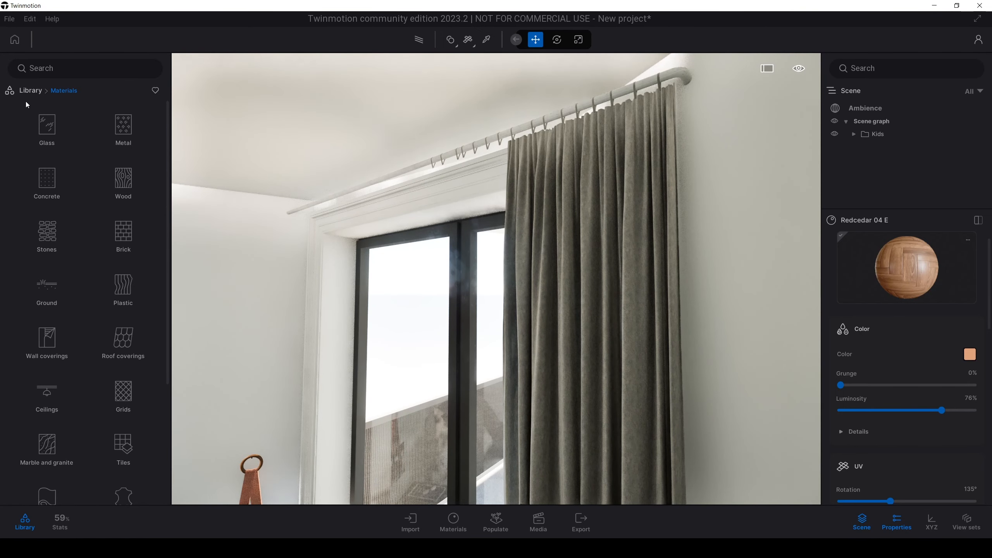
{"action": "left_click", "coordinate": [123, 127]}
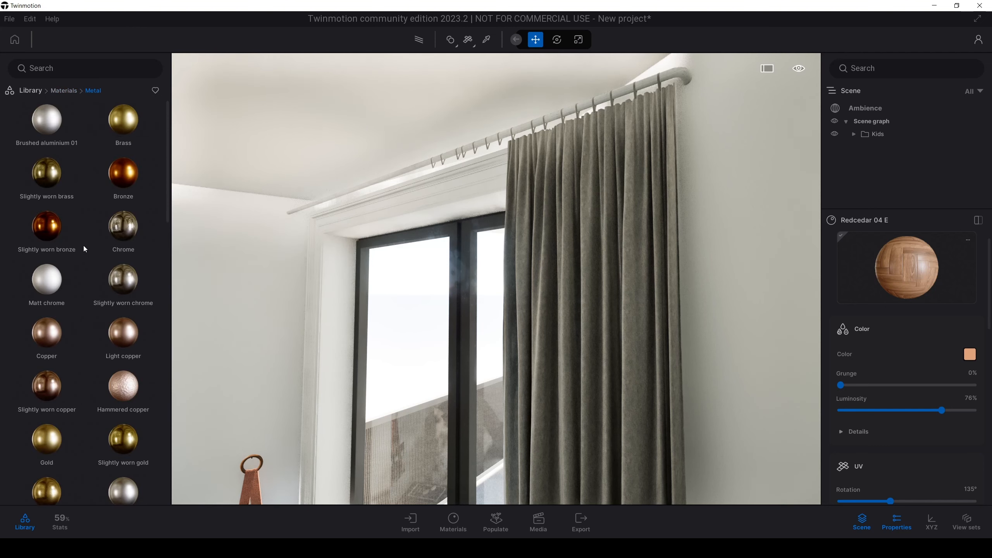
{"action": "scroll", "coordinate": [77, 264], "scroll_direction": "down", "scroll_amount": 3}
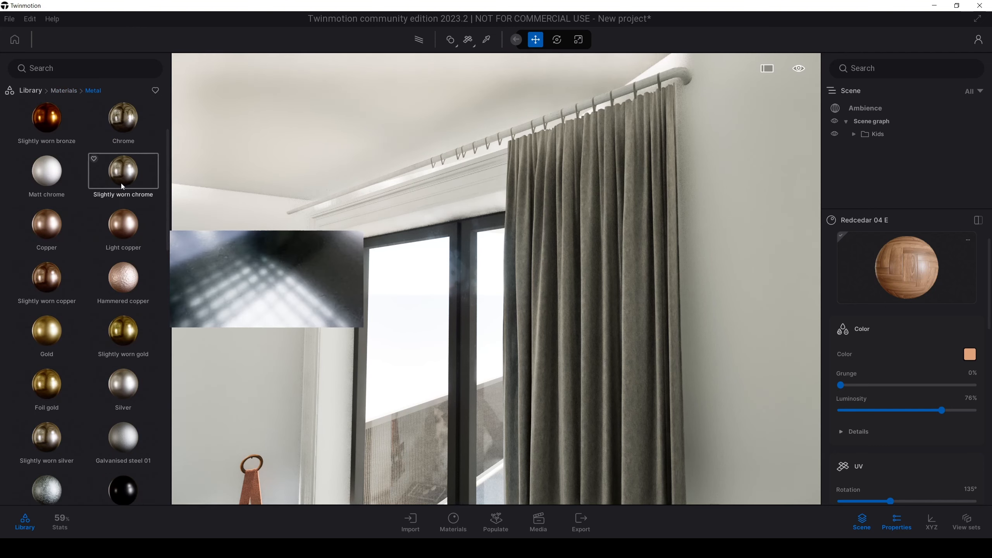
{"action": "left_click_drag", "start_coordinate": [120, 186], "coordinate": [503, 139]}
{"action": "key", "text": "a"}
{"action": "right_click_drag", "start_coordinate": [503, 140], "coordinate": [578, 137]}
{"action": "key", "text": "d"}
{"action": "mouse_move", "coordinate": [911, 408]}
{"action": "left_mouse_down"}
{"action": "mouse_move", "coordinate": [882, 409]}
{"action": "mouse_move", "coordinate": [893, 406]}
{"action": "left_mouse_up"}
Step: Examine the chrome curtain rod and its rings up close, and view the rod from across the bedroom
{"action": "key", "text": "s"}
{"action": "right_click_drag", "start_coordinate": [618, 359], "coordinate": [628, 331]}
{"action": "key", "text": "s"}
{"action": "key", "text": "w"}
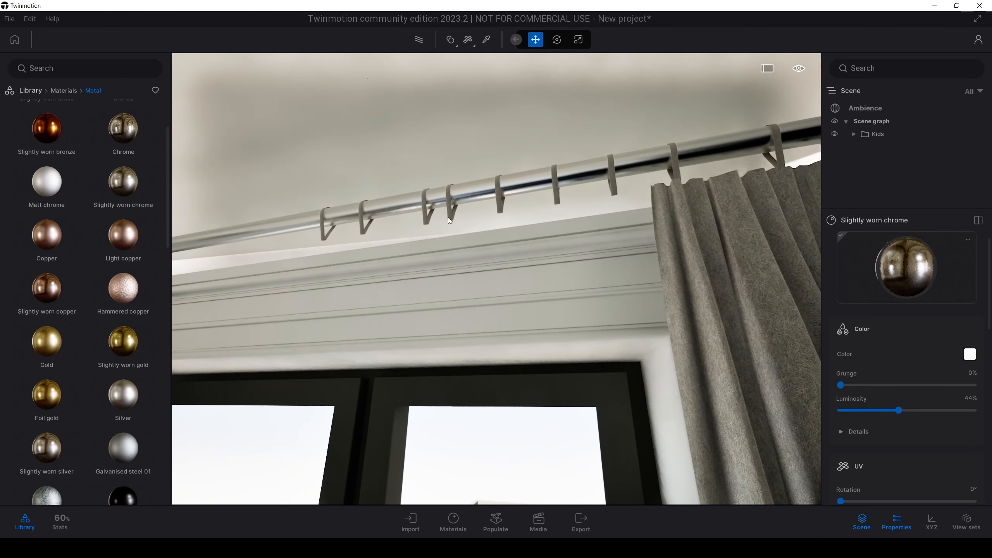
{"action": "right_click_drag", "start_coordinate": [315, 203], "coordinate": [344, 206]}
{"action": "key", "text": "a"}
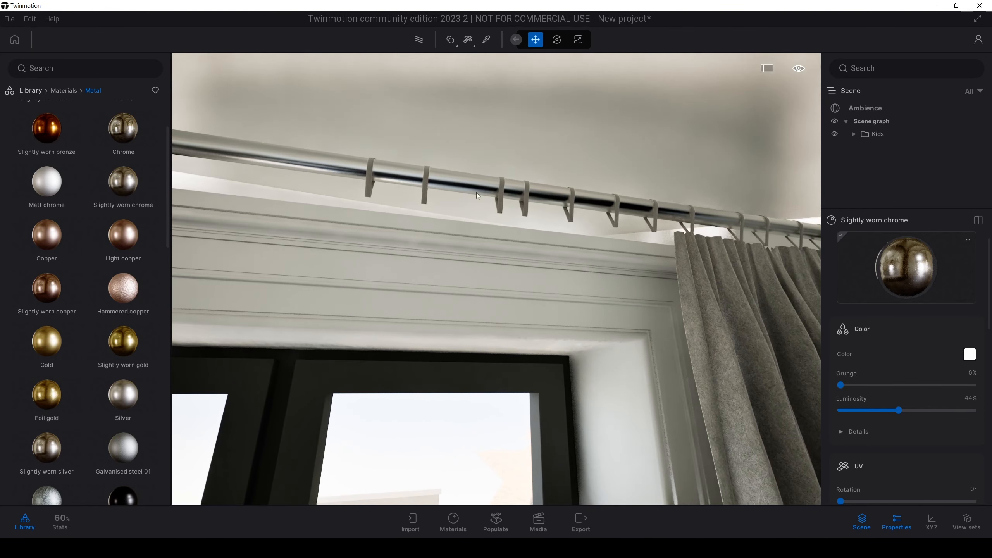
{"action": "key", "text": "s"}
{"action": "right_click_drag", "start_coordinate": [476, 193], "coordinate": [488, 220]}
{"action": "key", "text": "s"}
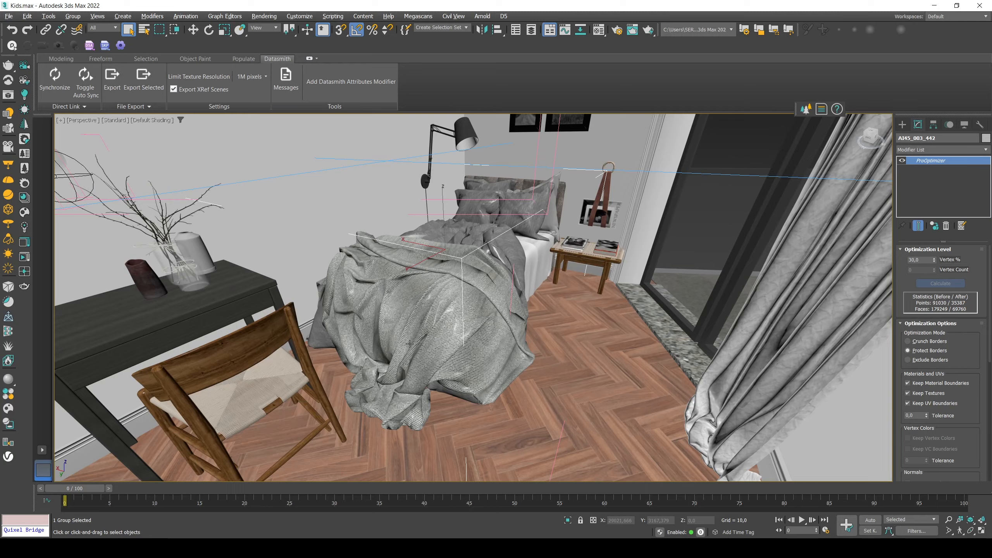
Step: Switch to 3ds Max and examine the curtain rod and rings above the balcony door
{"action": "middle_click_drag", "start_coordinate": [425, 349], "coordinate": [414, 367]}
{"action": "key", "text": "Up"}
{"action": "left_click_drag", "start_coordinate": [439, 317], "coordinate": [515, 257]}
{"action": "key", "text": "Up"}
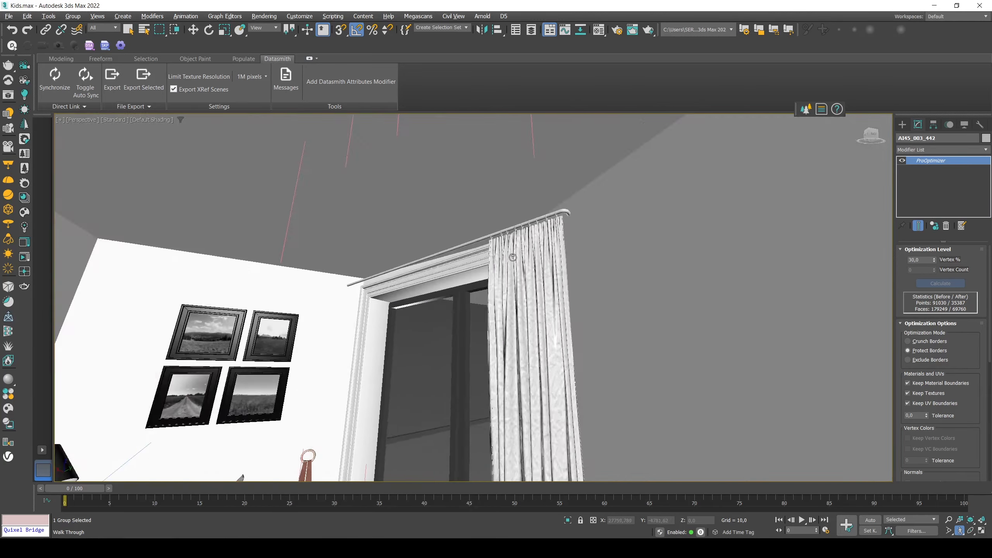
{"action": "key", "text": "Down"}
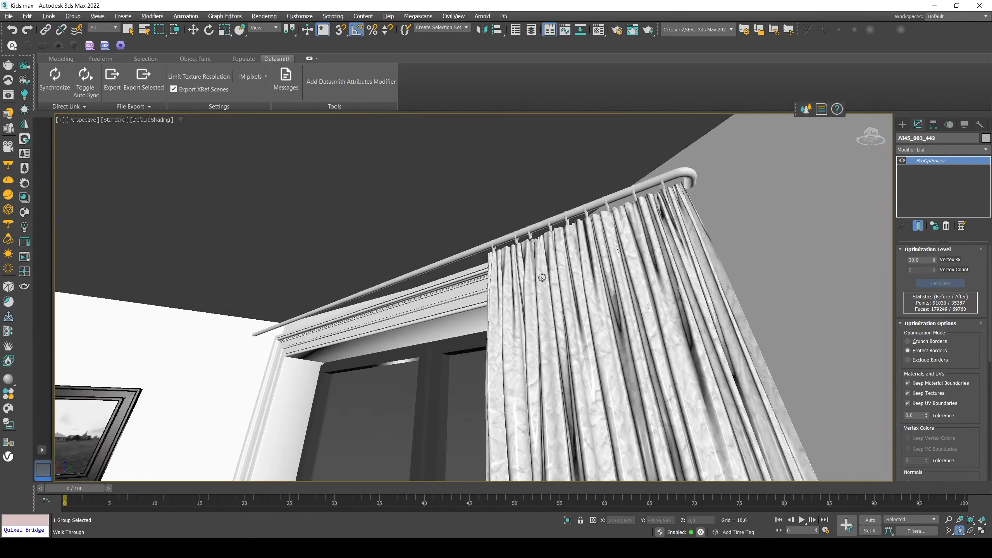
{"action": "key", "text": "Down"}
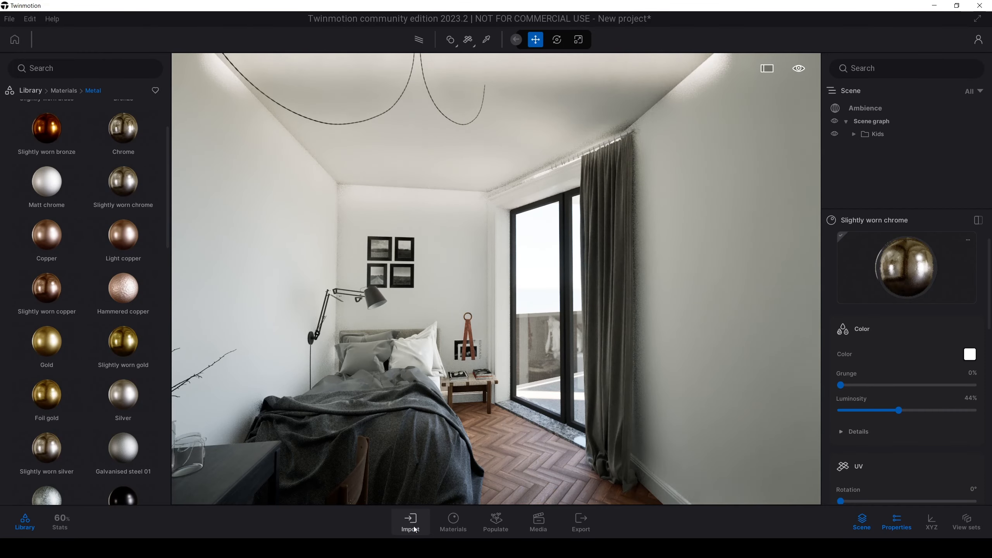
Step: Switch back to Twinmotion and reimport the Kids Datasmith file
{"action": "left_click", "coordinate": [410, 524]}
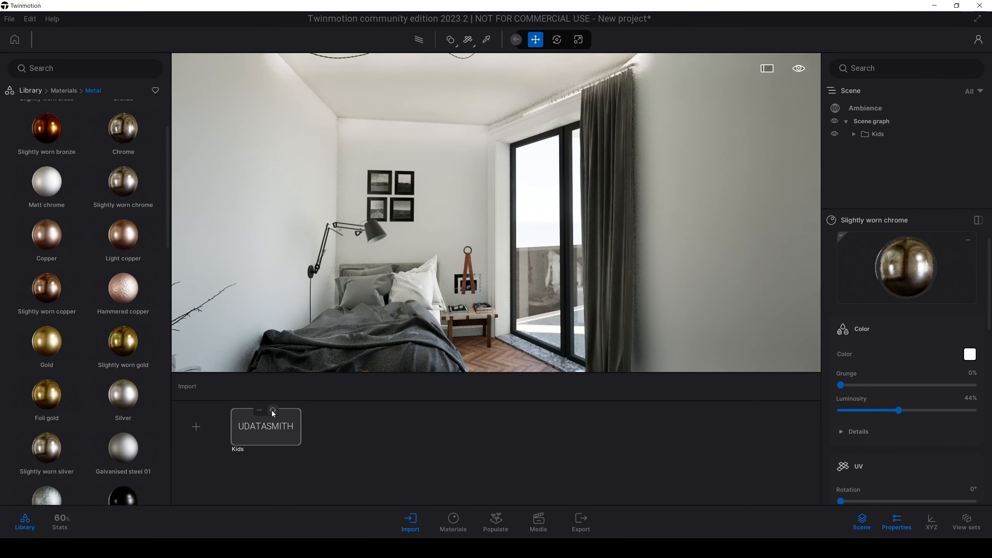
{"action": "left_click", "coordinate": [274, 411]}
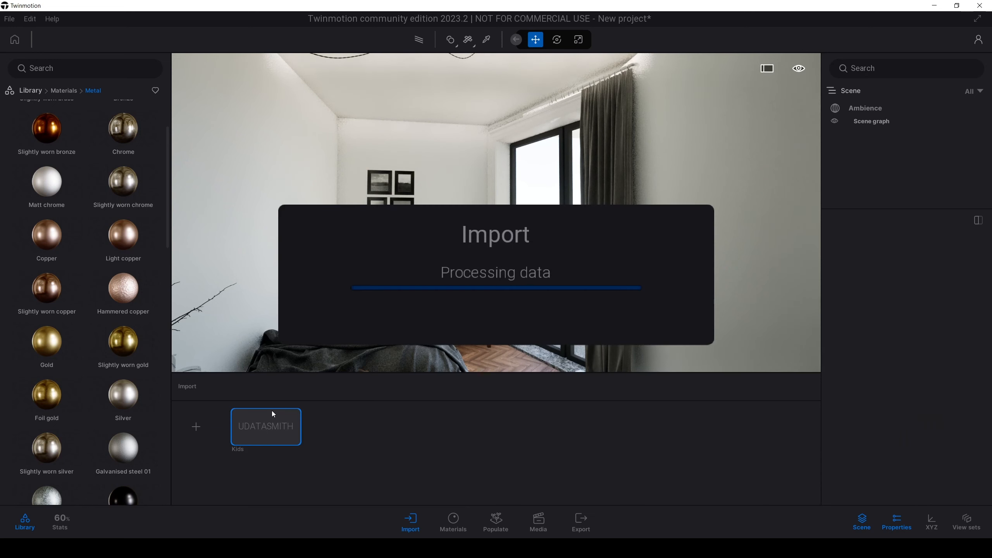
{"action": "right_click_drag", "start_coordinate": [441, 318], "coordinate": [483, 299]}
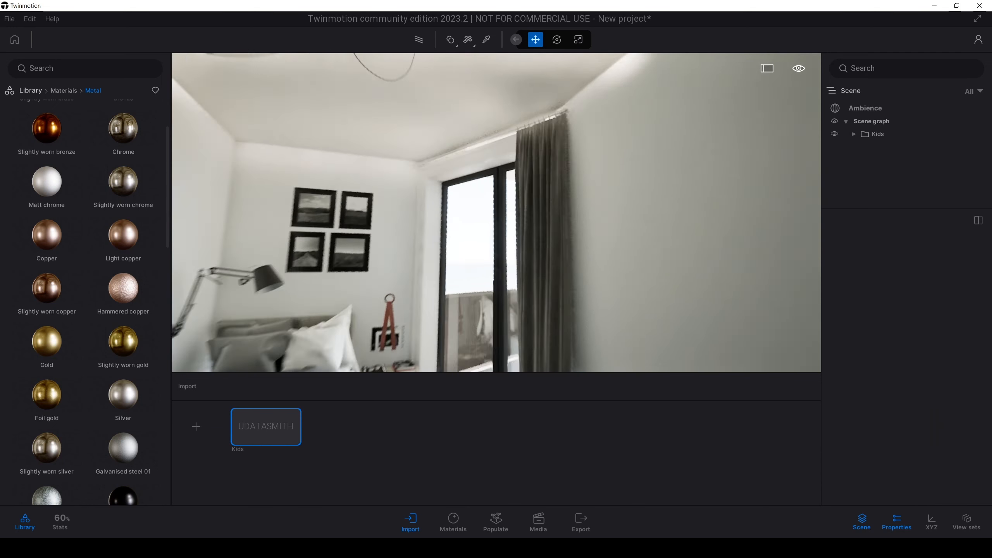
Step: Find Clear glass green 01 in the glass materials and apply it to the balcony railing panels
{"action": "scroll", "coordinate": [500, 288], "scroll_direction": "up", "scroll_amount": 3}
{"action": "scroll", "coordinate": [537, 122], "scroll_direction": "down", "scroll_amount": 1}
{"action": "scroll", "coordinate": [496, 213], "scroll_direction": "down", "scroll_amount": 4}
{"action": "right_click_drag", "start_coordinate": [496, 213], "coordinate": [531, 257]}
{"action": "scroll", "coordinate": [496, 212], "scroll_direction": "up", "scroll_amount": 5}
{"action": "right_click_drag", "start_coordinate": [511, 199], "coordinate": [479, 198]}
{"action": "scroll", "coordinate": [479, 199], "scroll_direction": "up", "scroll_amount": 3}
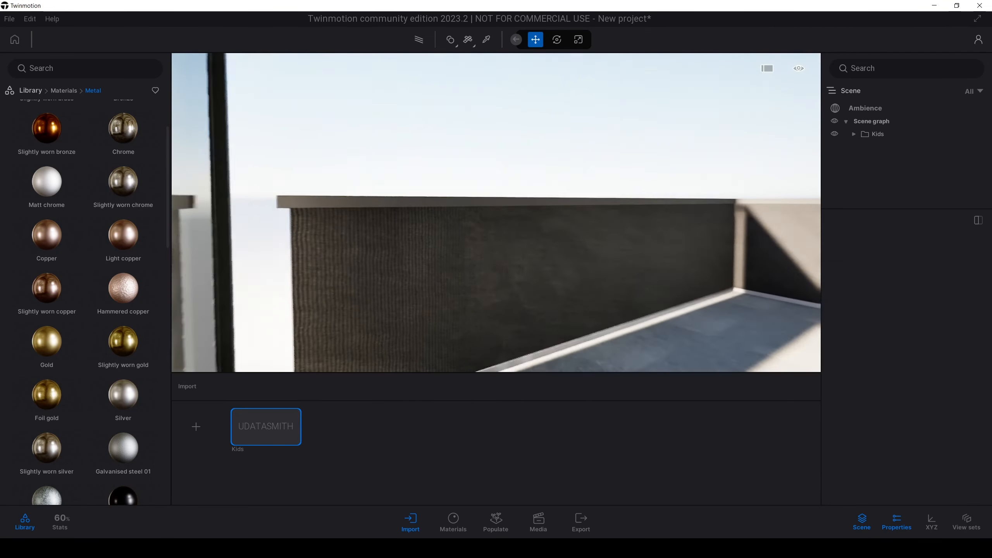
{"action": "left_click", "coordinate": [68, 94]}
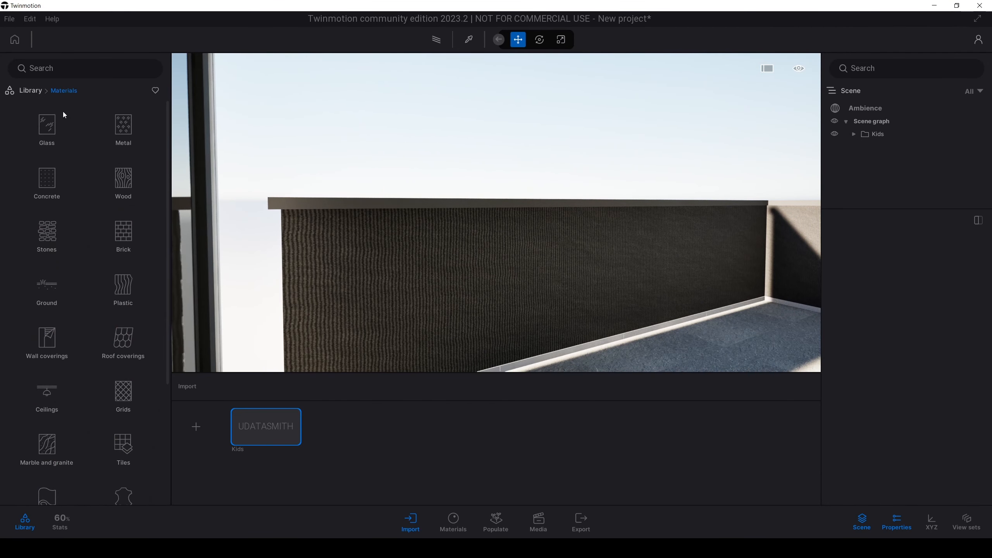
{"action": "left_click", "coordinate": [55, 129]}
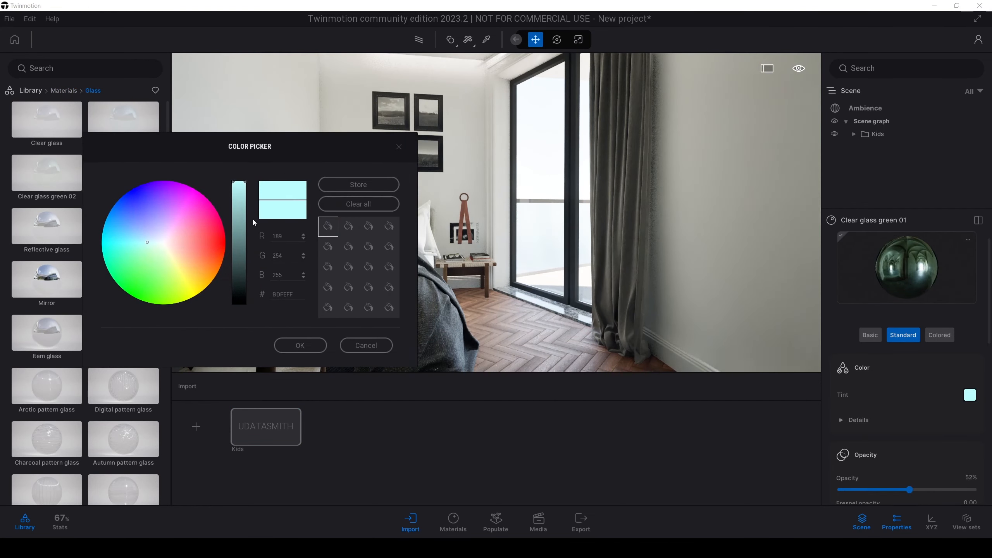
Step: Tint the Clear glass green 01 material a neutral mid grey and set its opacity to 84%
{"action": "left_click_drag", "start_coordinate": [240, 224], "coordinate": [240, 245]}
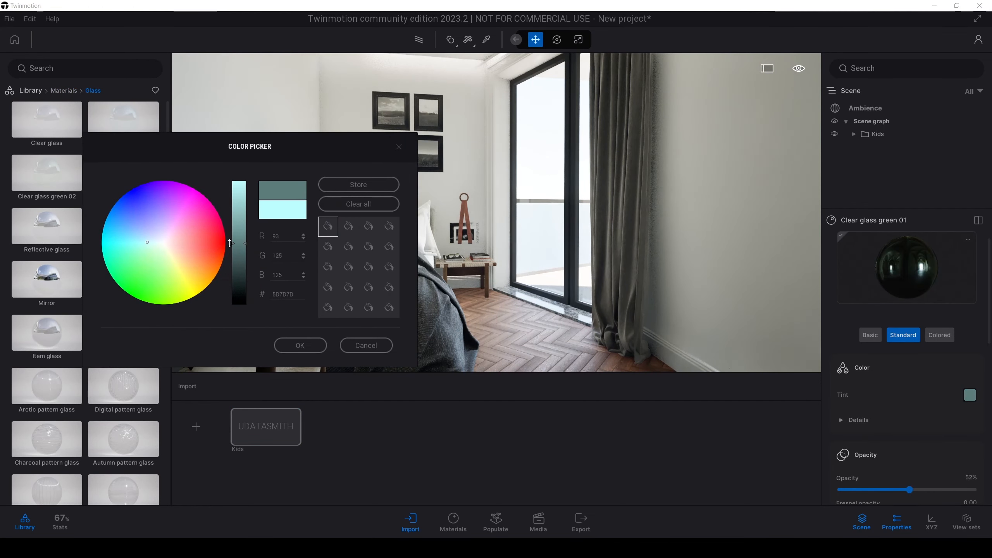
{"action": "left_click", "coordinate": [160, 243]}
{"action": "left_click", "coordinate": [300, 346]}
{"action": "scroll", "coordinate": [899, 406], "scroll_direction": "down", "scroll_amount": 2}
{"action": "scroll", "coordinate": [854, 379], "scroll_direction": "up", "scroll_amount": 2}
{"action": "scroll", "coordinate": [855, 381], "scroll_direction": "down", "scroll_amount": 2}
{"action": "left_click_drag", "start_coordinate": [909, 428], "coordinate": [952, 436]}
Step: Examine the bedroom from farther back, with the desk, bed and balcony glass in view
{"action": "right_click_drag", "start_coordinate": [513, 254], "coordinate": [586, 250]}
{"action": "key", "text": "w"}
{"action": "key", "text": "s"}
{"action": "right_click_drag", "start_coordinate": [484, 232], "coordinate": [499, 233]}
{"action": "key", "text": "a"}
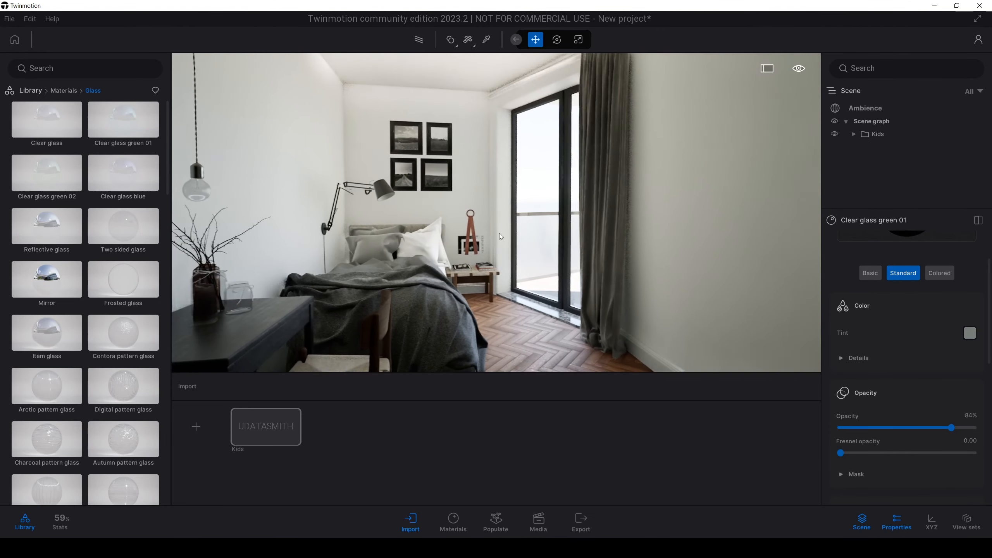
{"action": "key", "text": "q"}
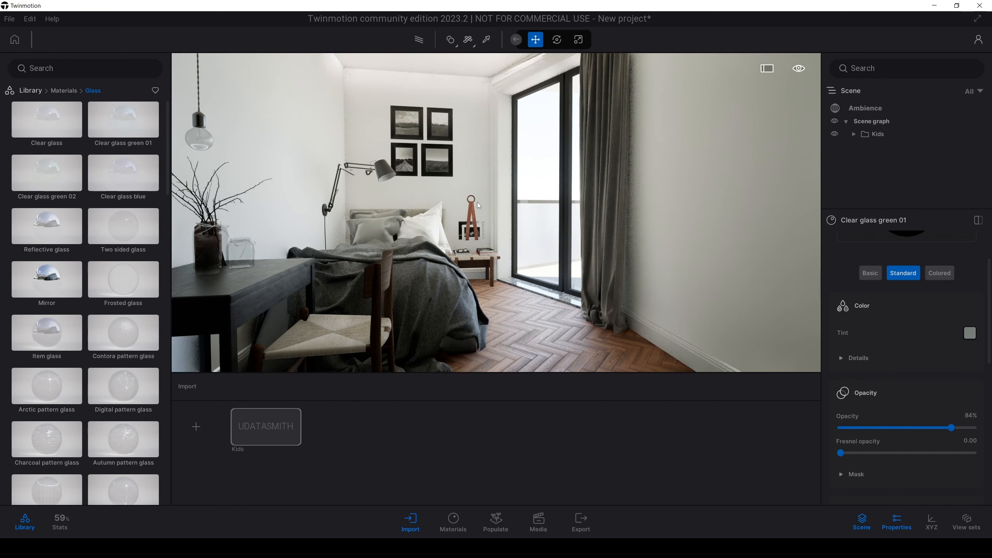
{"action": "key", "text": "s"}
{"action": "key", "text": "w"}
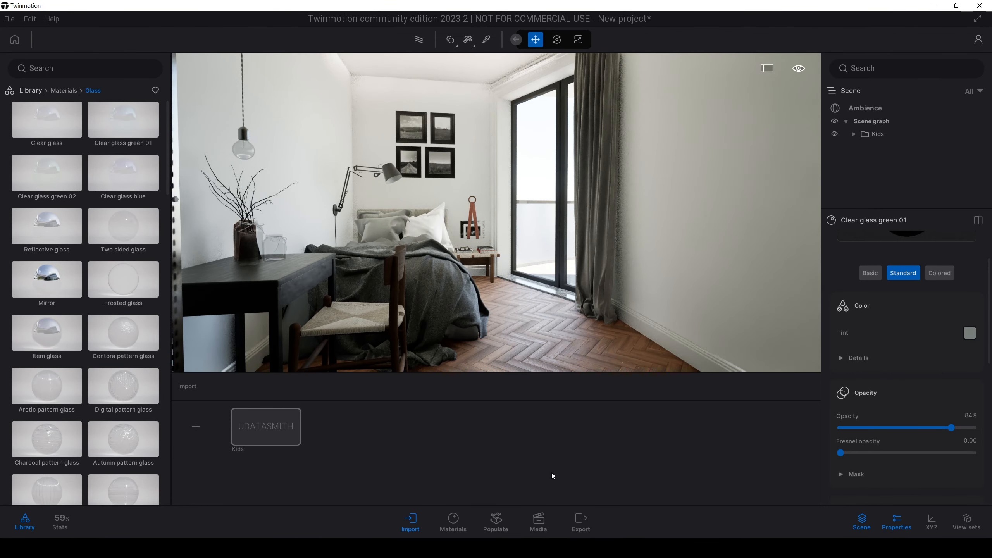
Step: Frame the bedroom with the shelf, desk, bed and window, and create a media image from that view
{"action": "left_click", "coordinate": [537, 522]}
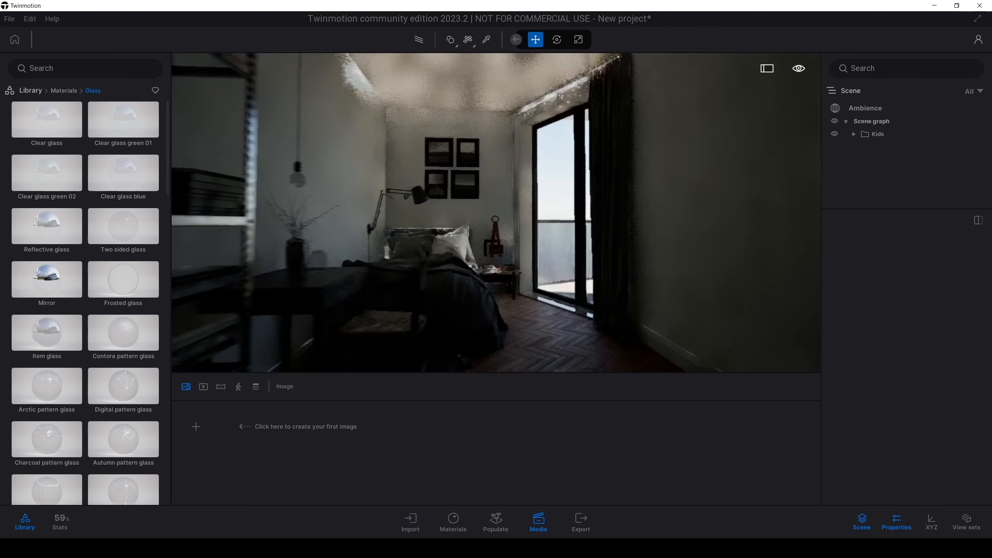
{"action": "key", "text": "d"}
{"action": "key", "text": "d"}
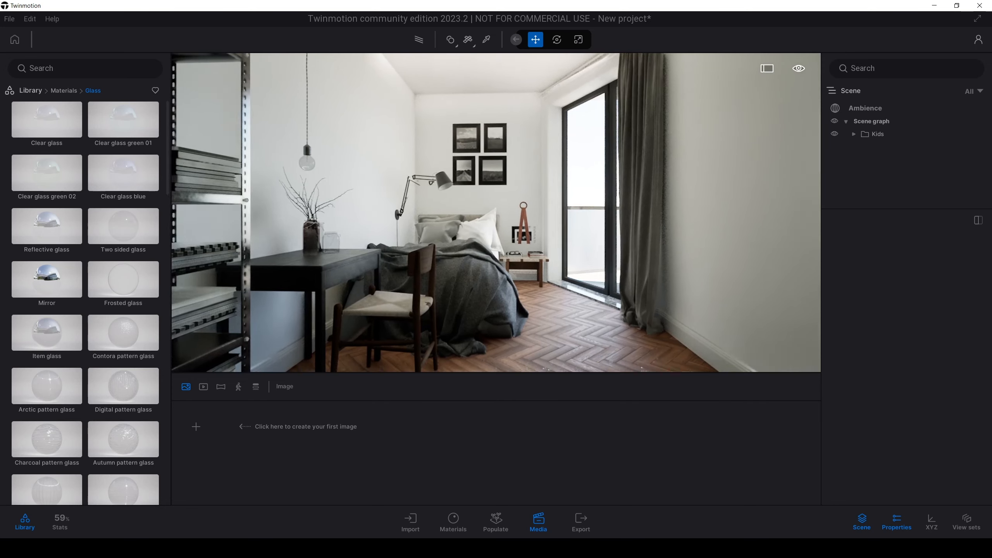
{"action": "key", "text": "a"}
{"action": "key", "text": "d"}
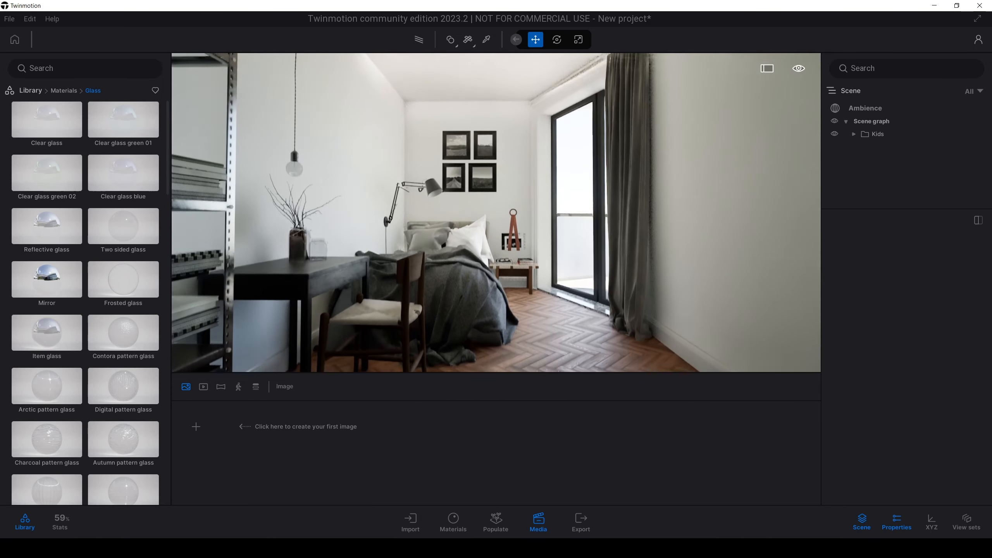
{"action": "mouse_move", "coordinate": [496, 212]}
{"action": "right_mouse_down"}
{"action": "mouse_move", "coordinate": [498, 201]}
{"action": "mouse_move", "coordinate": [493, 213]}
{"action": "right_mouse_up"}
{"action": "key", "text": "s"}
{"action": "key", "text": "w"}
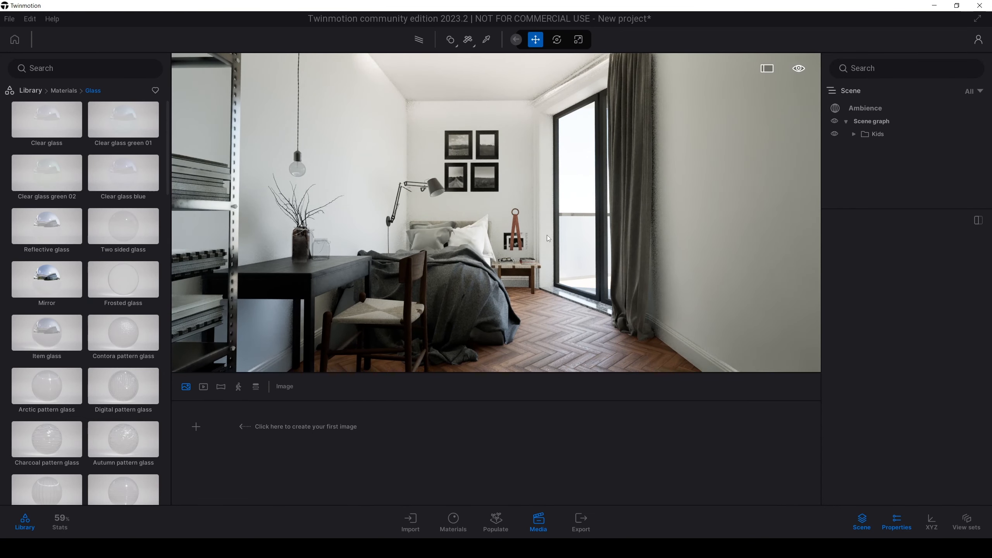
{"action": "left_click", "coordinate": [197, 432]}
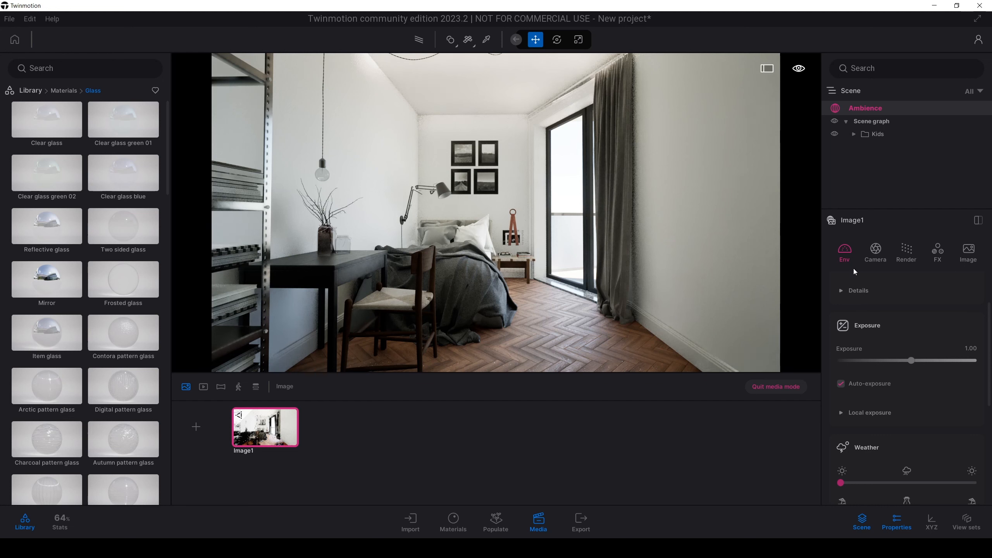
Step: Set Image1's camera focal length to 25 mm and fine-tune its framing of the bed and window
{"action": "left_click", "coordinate": [875, 252]}
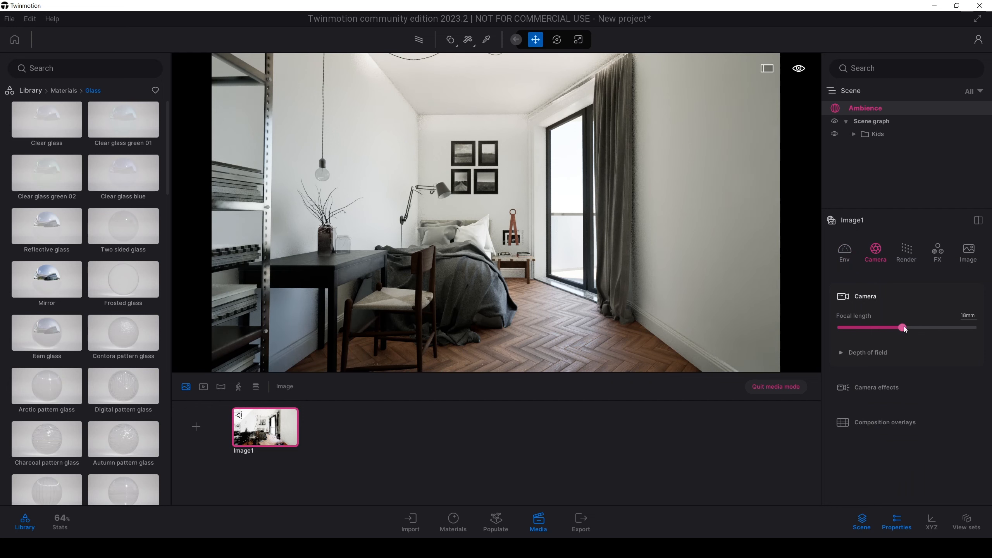
{"action": "left_click_drag", "start_coordinate": [903, 328], "coordinate": [917, 328]}
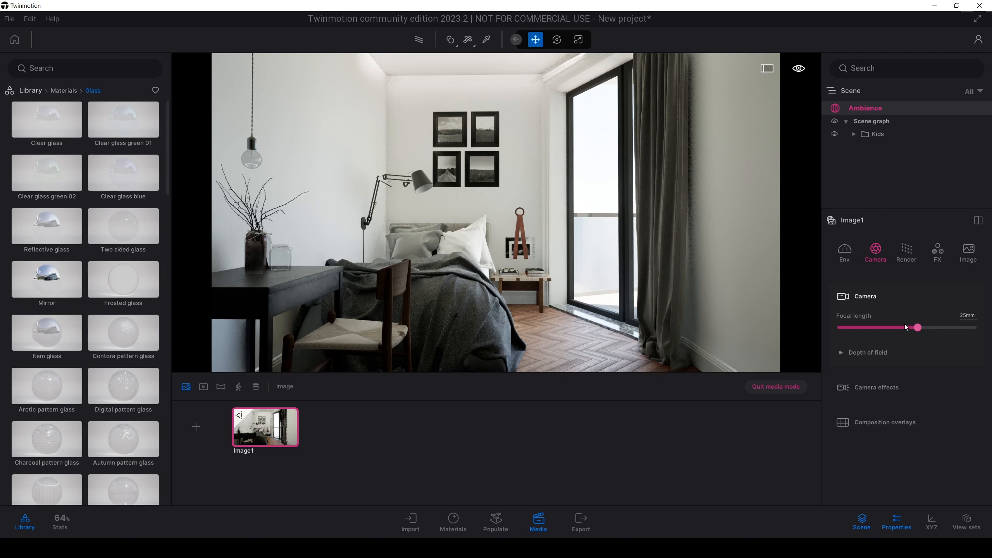
{"action": "mouse_move", "coordinate": [538, 237]}
{"action": "right_mouse_down"}
{"action": "mouse_move", "coordinate": [546, 245]}
{"action": "mouse_move", "coordinate": [538, 235]}
{"action": "right_mouse_up"}
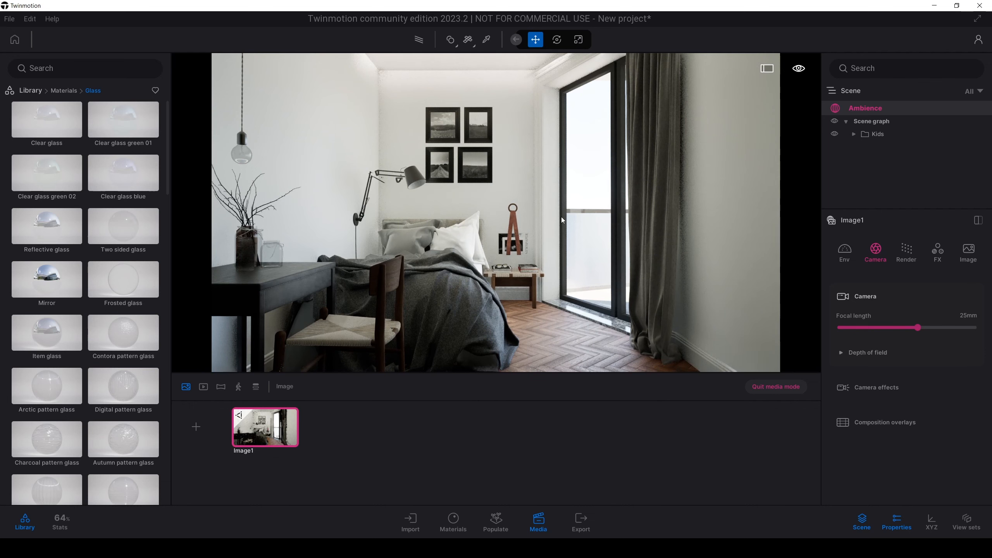
Step: Move Image1's camera back behind the wall and set its near clipping to 1.00 m, trying 0.61 m first
{"action": "scroll", "coordinate": [561, 217], "scroll_direction": "down", "scroll_amount": 3}
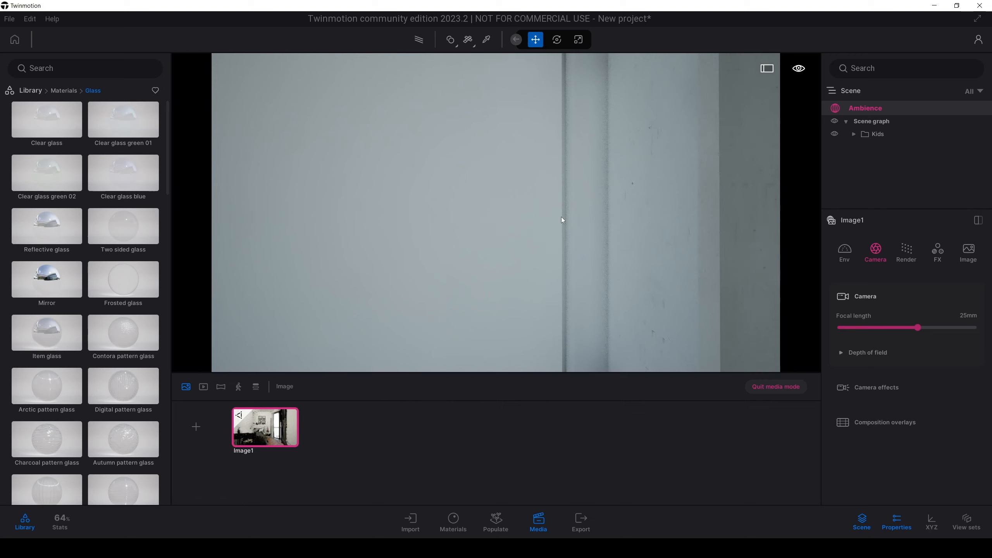
{"action": "middle_click_drag", "start_coordinate": [561, 217], "coordinate": [566, 223], "text": "shift"}
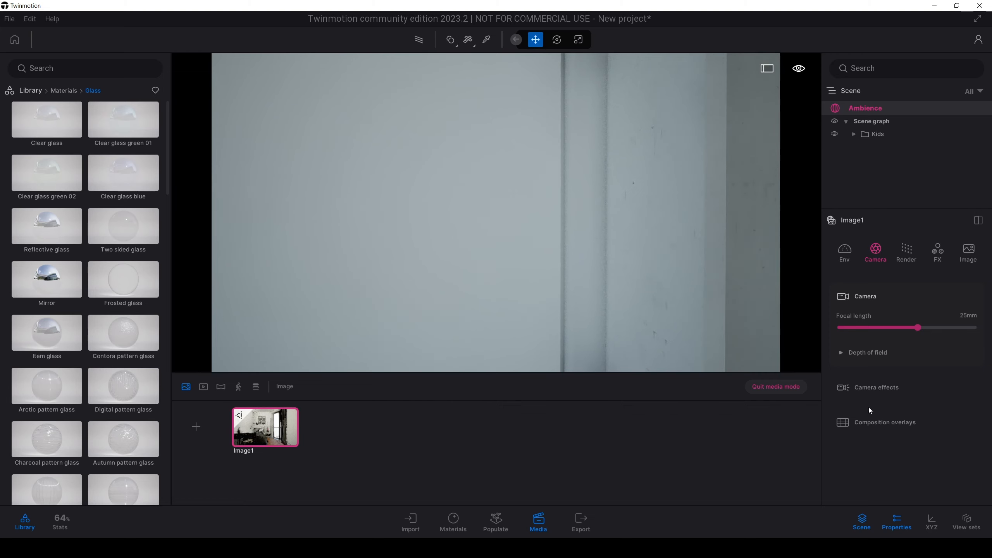
{"action": "left_click", "coordinate": [855, 394]}
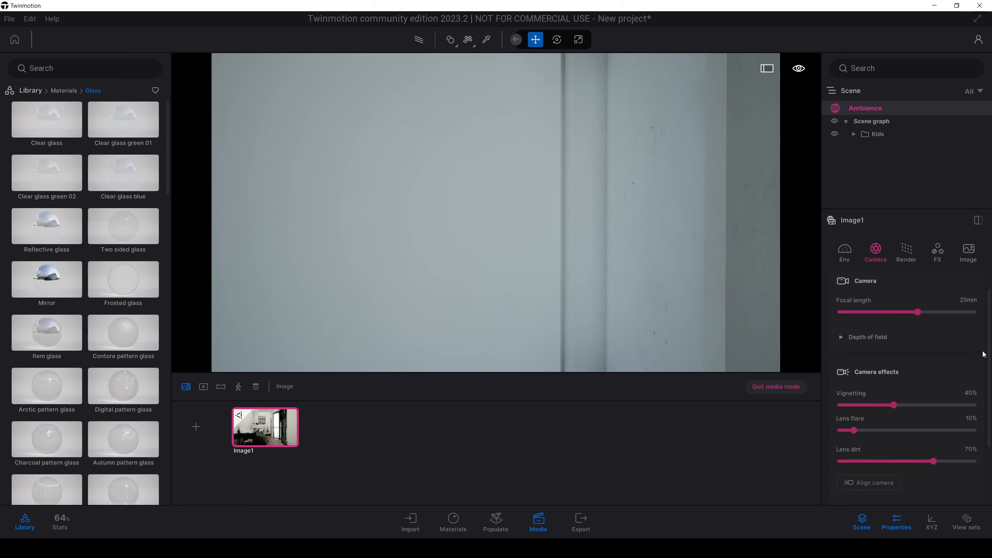
{"action": "scroll", "coordinate": [985, 371], "scroll_direction": "down", "scroll_amount": 3}
{"action": "scroll", "coordinate": [990, 396], "scroll_direction": "down", "scroll_amount": 2}
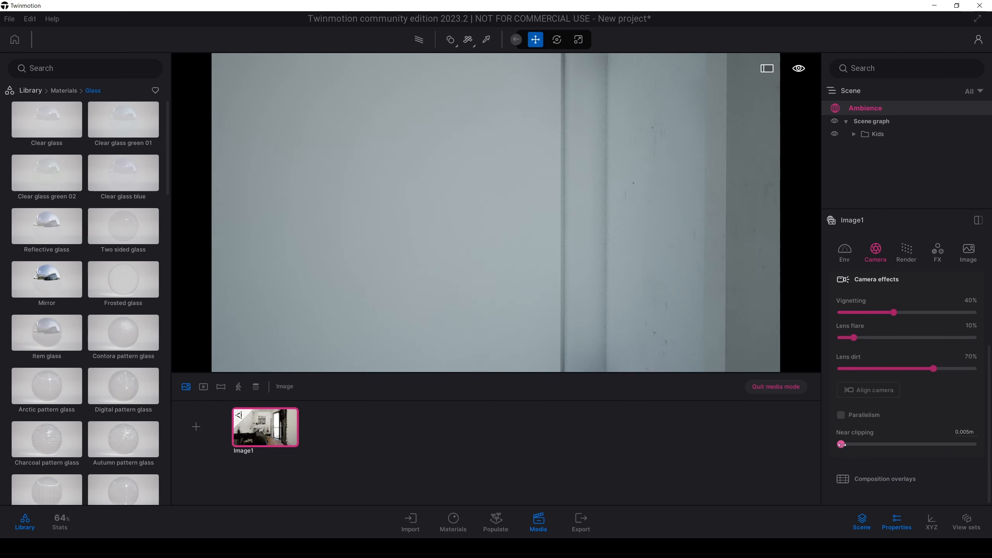
{"action": "left_click_drag", "start_coordinate": [841, 445], "coordinate": [923, 449]}
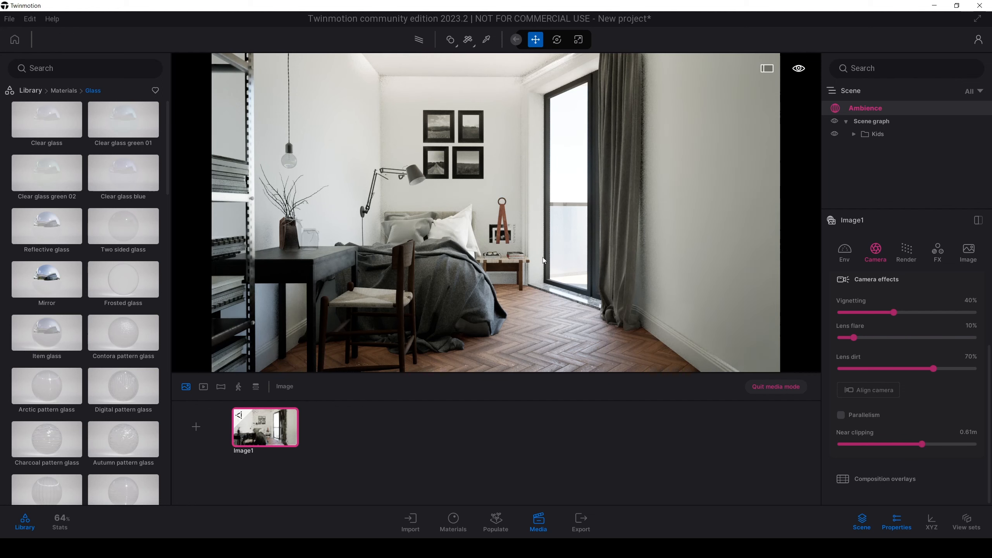
{"action": "scroll", "coordinate": [540, 252], "scroll_direction": "down", "scroll_amount": 5}
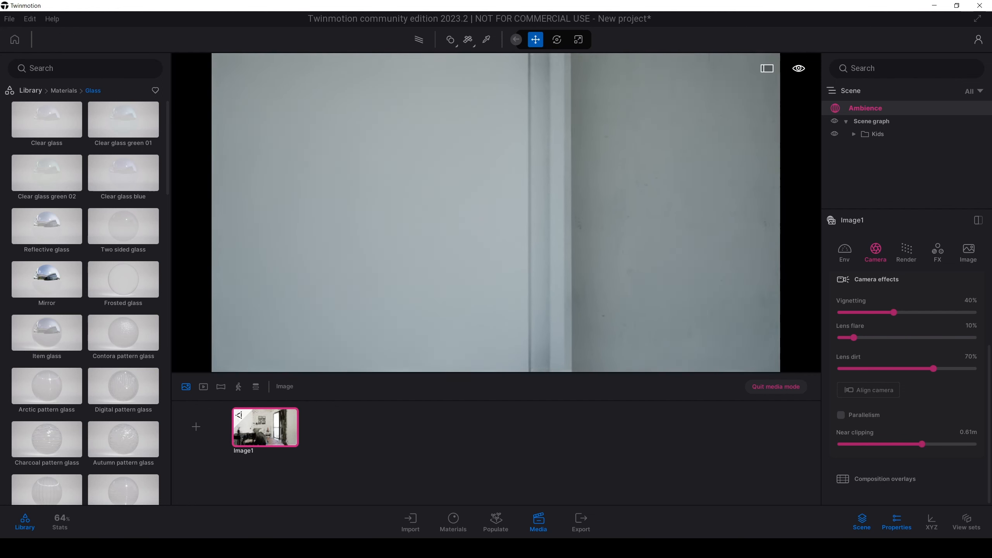
{"action": "left_click_drag", "start_coordinate": [923, 445], "coordinate": [975, 445]}
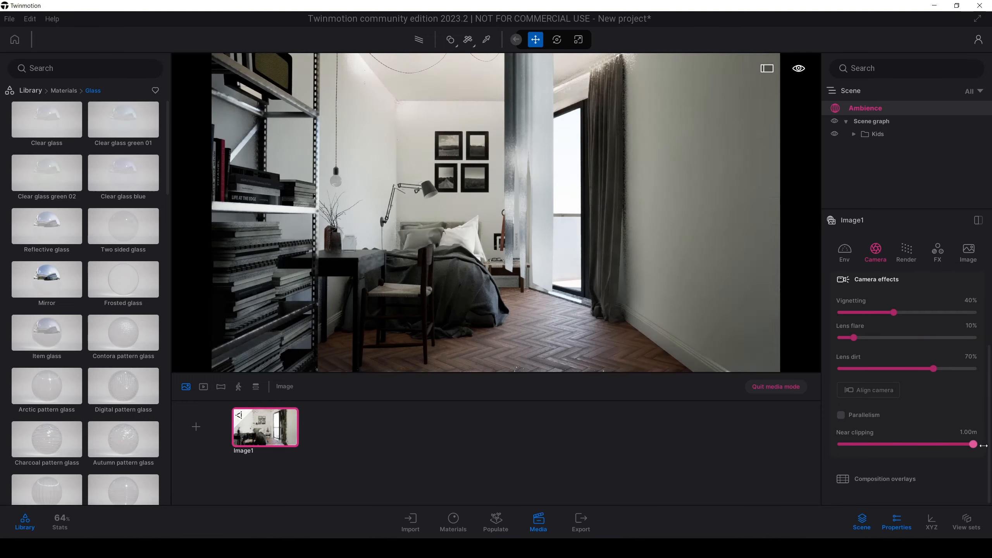
Step: Reframe Image1's camera to show the bookshelf, desk, bed and balcony door without the wall blocking them
{"action": "middle_click_drag", "start_coordinate": [546, 268], "coordinate": [578, 252]}
{"action": "right_click_drag", "start_coordinate": [578, 252], "coordinate": [578, 242]}
{"action": "right_click_drag", "start_coordinate": [399, 173], "coordinate": [396, 174]}
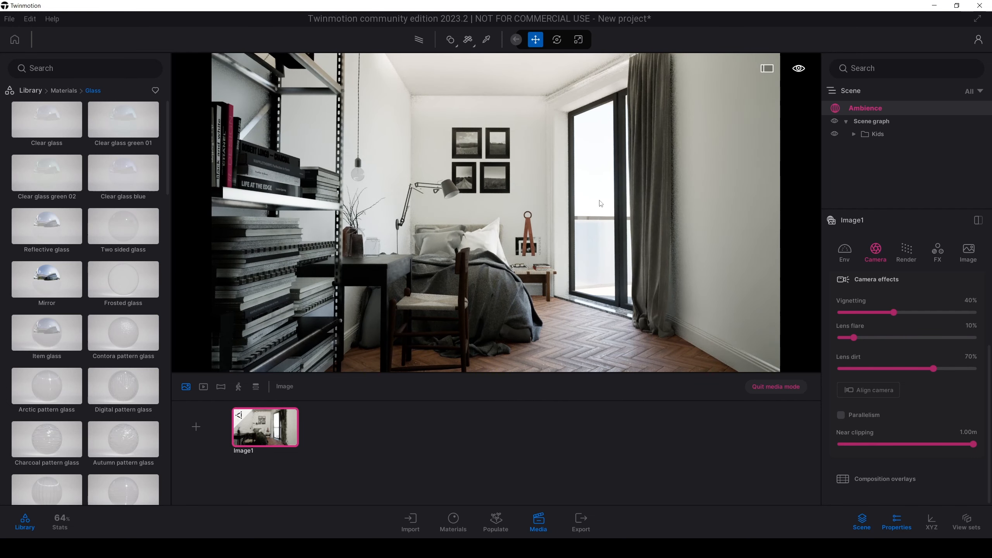
Step: Enable Parallelism for Image1's camera, updating the saved view, and set its Vignetting to 10%
{"action": "left_click", "coordinate": [843, 417]}
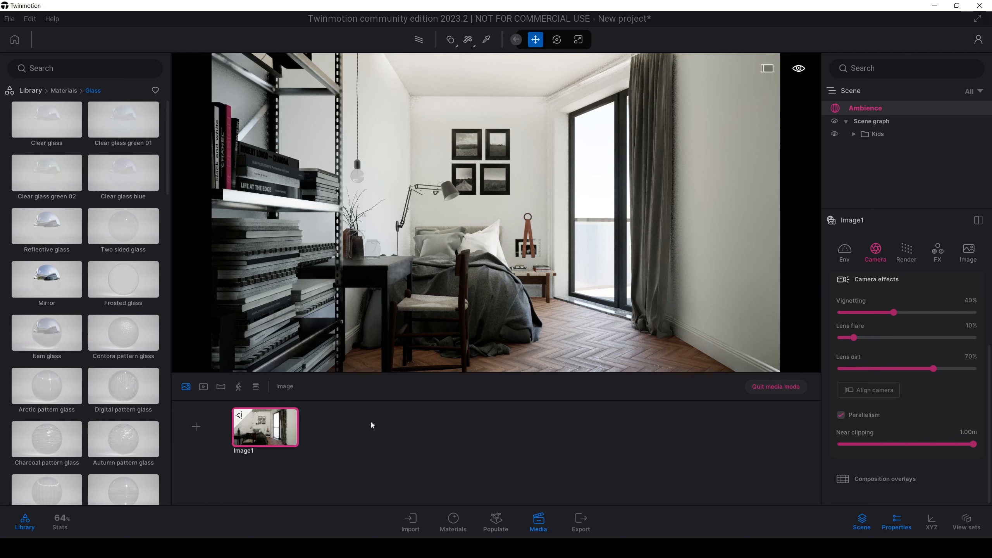
{"action": "mouse_move", "coordinate": [272, 411]}
{"action": "left_click", "coordinate": [272, 410]}
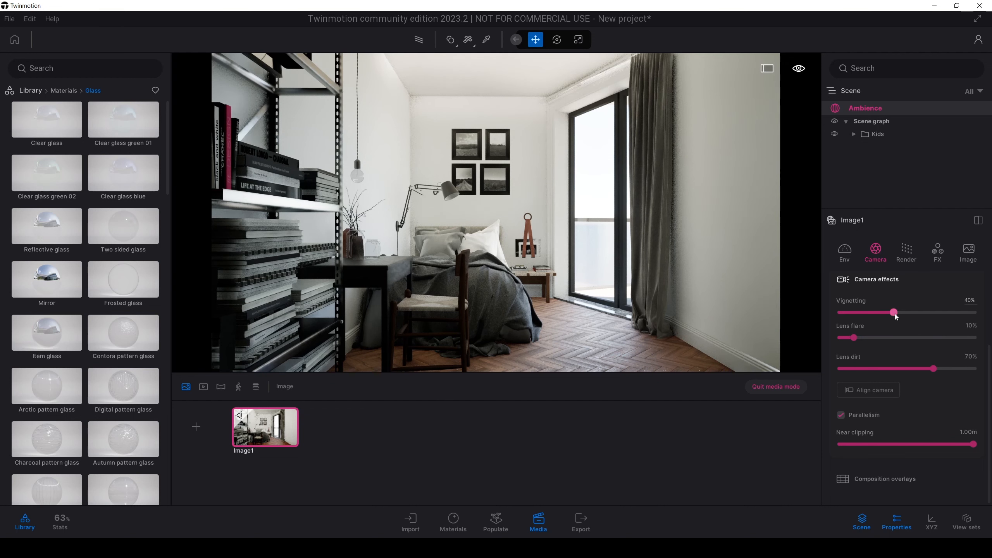
{"action": "left_click_drag", "start_coordinate": [894, 313], "coordinate": [854, 313]}
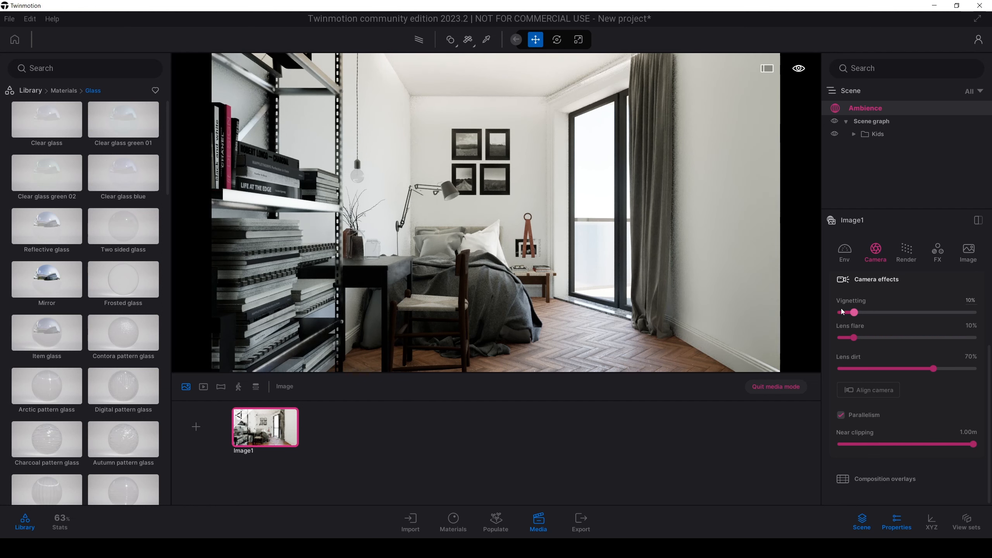
Step: Enable depth of field for Image1, focus on the framed pictures above the bed, and set the aperture to 2.1
{"action": "scroll", "coordinate": [842, 311], "scroll_direction": "up", "scroll_amount": 3}
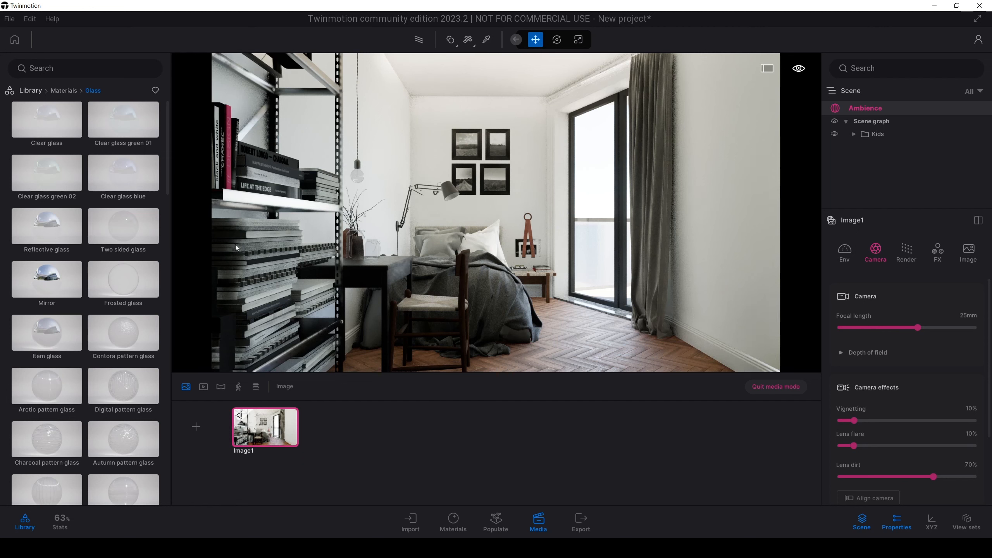
{"action": "left_click", "coordinate": [844, 353]}
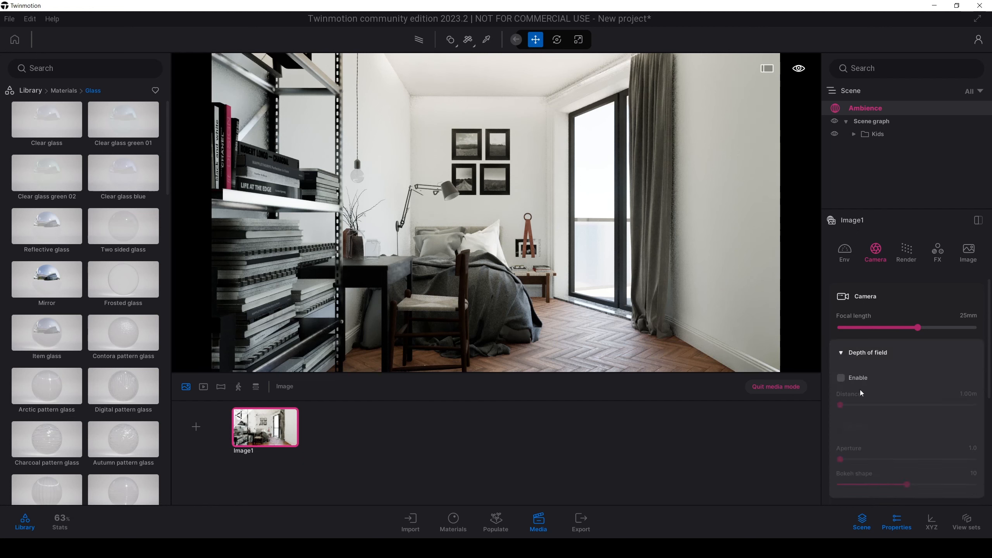
{"action": "left_click", "coordinate": [842, 378]}
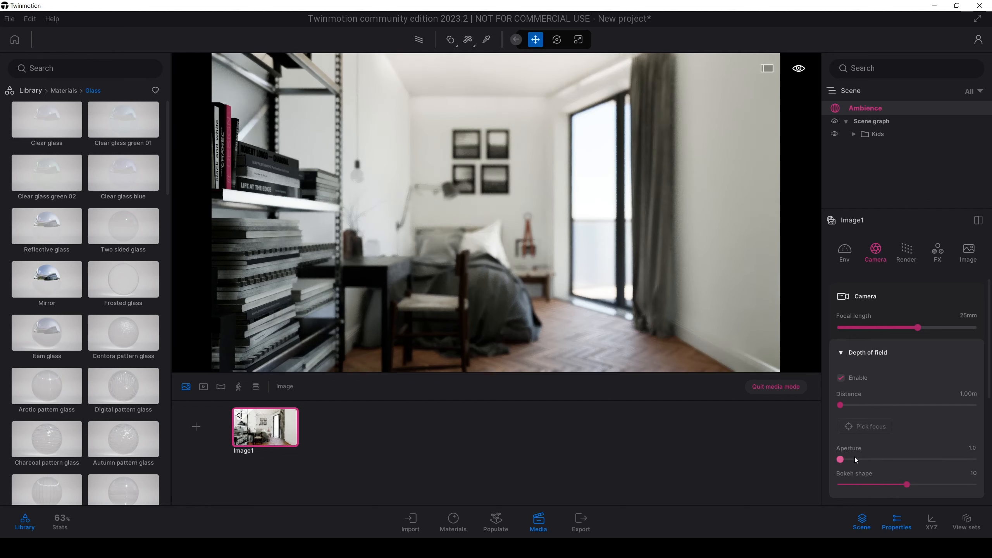
{"action": "left_click", "coordinate": [872, 431]}
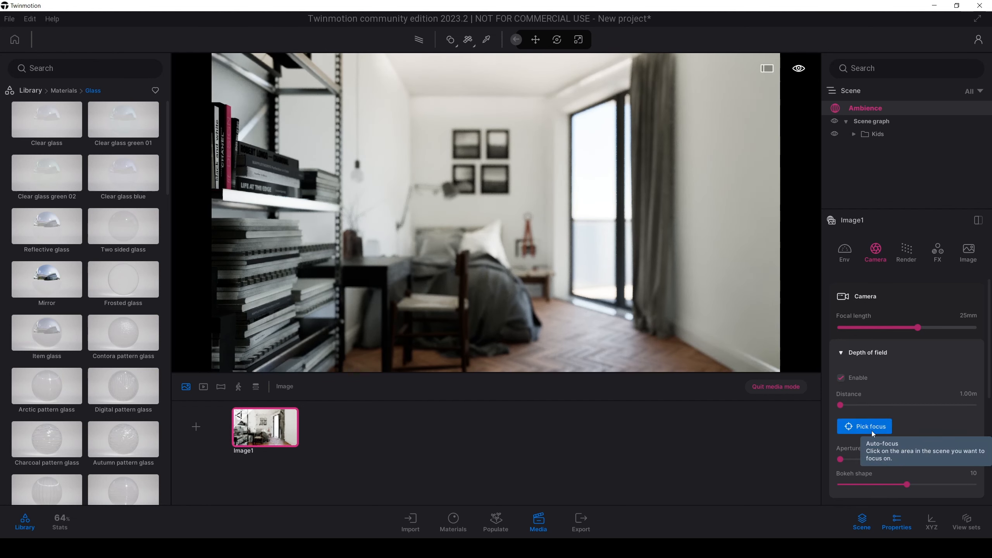
{"action": "left_click", "coordinate": [485, 208]}
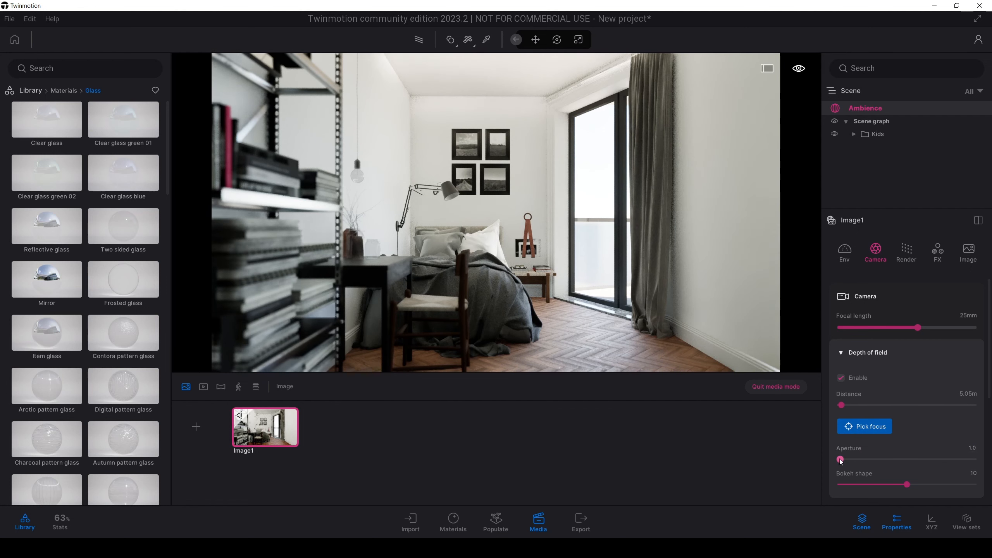
{"action": "left_click_drag", "start_coordinate": [840, 460], "coordinate": [858, 460]}
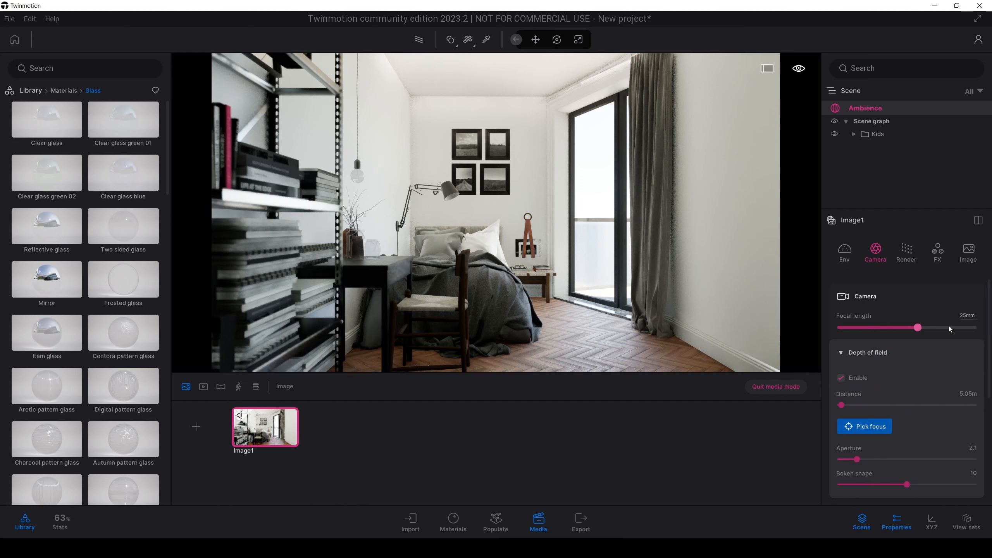
Step: Raise Image1's Lumen scene detail to 4.0 and reduce its shadow distance to 10 m
{"action": "left_click", "coordinate": [899, 259]}
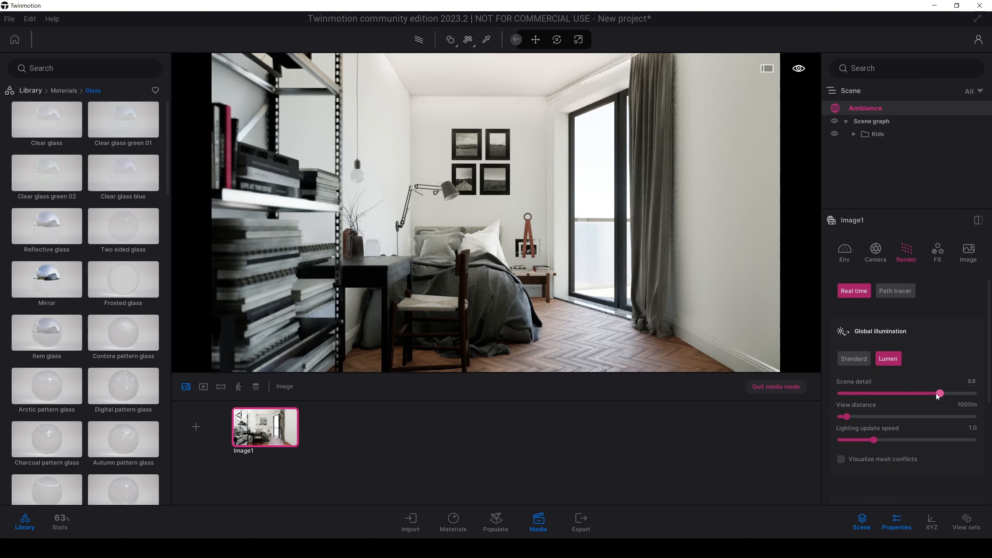
{"action": "left_click_drag", "start_coordinate": [940, 393], "coordinate": [975, 393]}
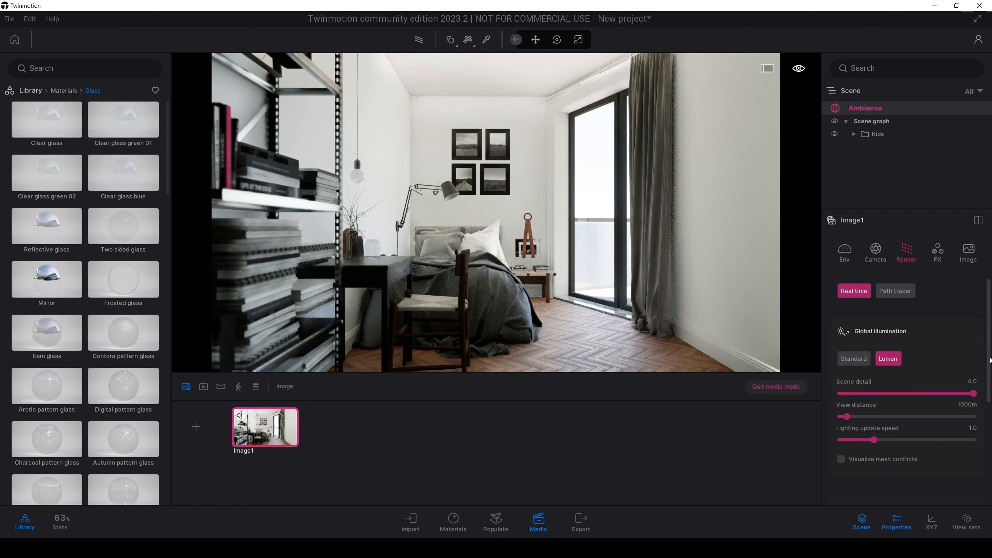
{"action": "scroll", "coordinate": [970, 367], "scroll_direction": "down", "scroll_amount": 3}
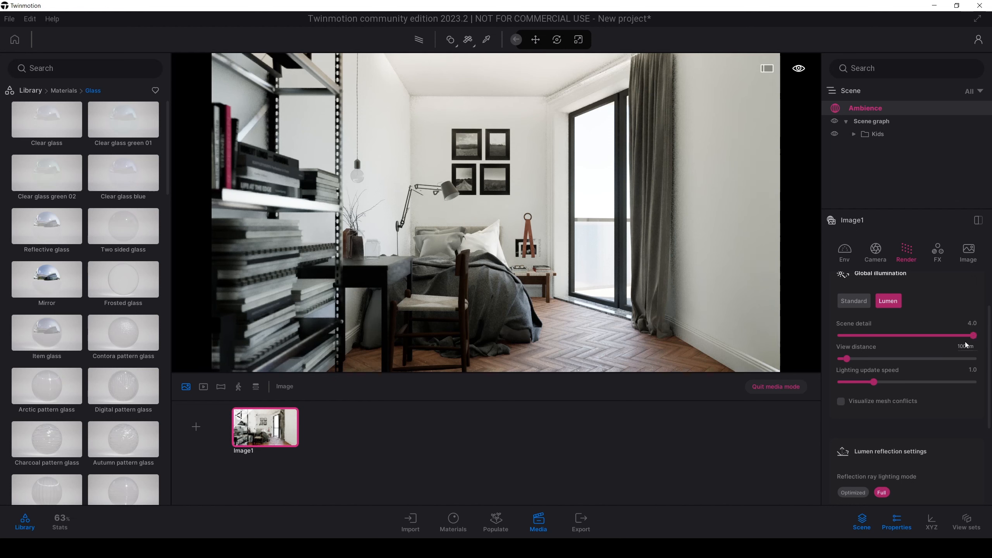
{"action": "scroll", "coordinate": [986, 346], "scroll_direction": "up", "scroll_amount": 3}
{"action": "left_click_drag", "start_coordinate": [986, 346], "coordinate": [984, 448]}
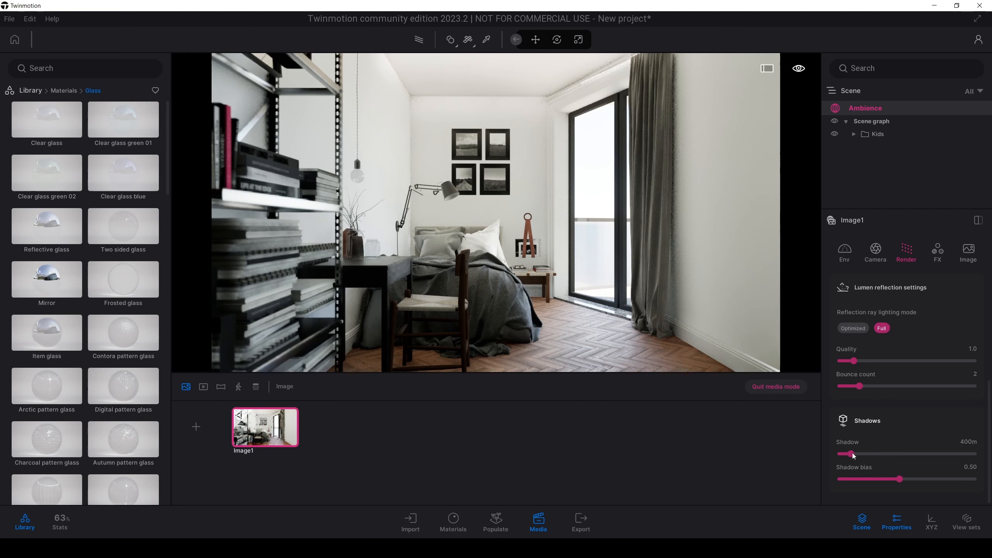
{"action": "left_click_drag", "start_coordinate": [853, 454], "coordinate": [835, 458]}
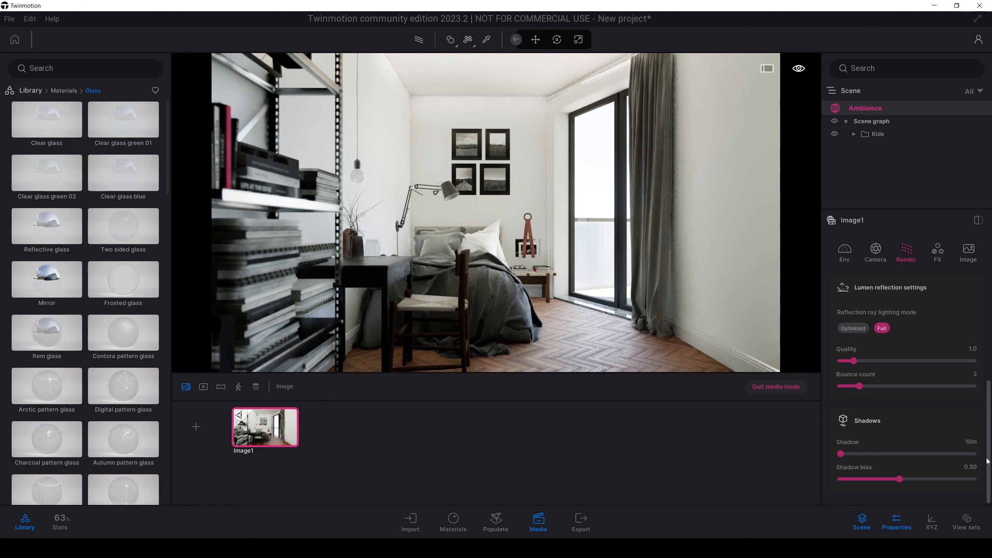
Step: Set Image1's Lumen reflection quality to 4.0 after trying 5 and 7, checking the performance statistics
{"action": "left_click_drag", "start_coordinate": [989, 464], "coordinate": [991, 410]}
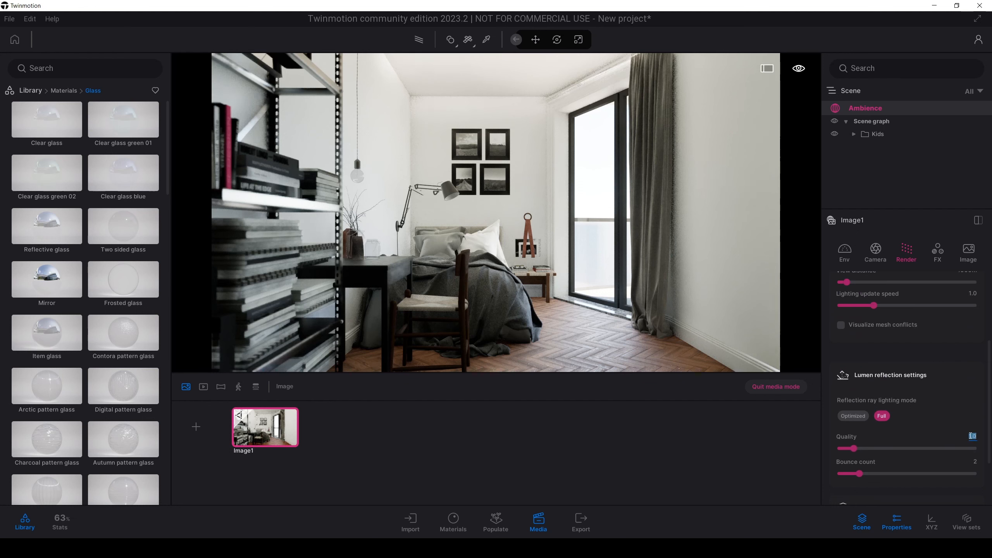
{"action": "type", "text": "5"}
{"action": "key", "text": "Return"}
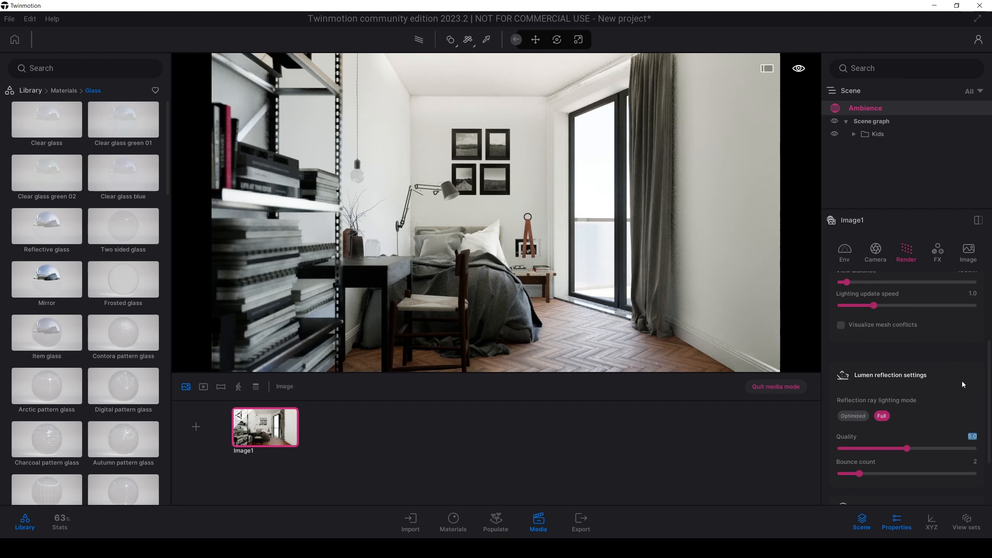
{"action": "type", "text": "7"}
{"action": "key", "text": "Return"}
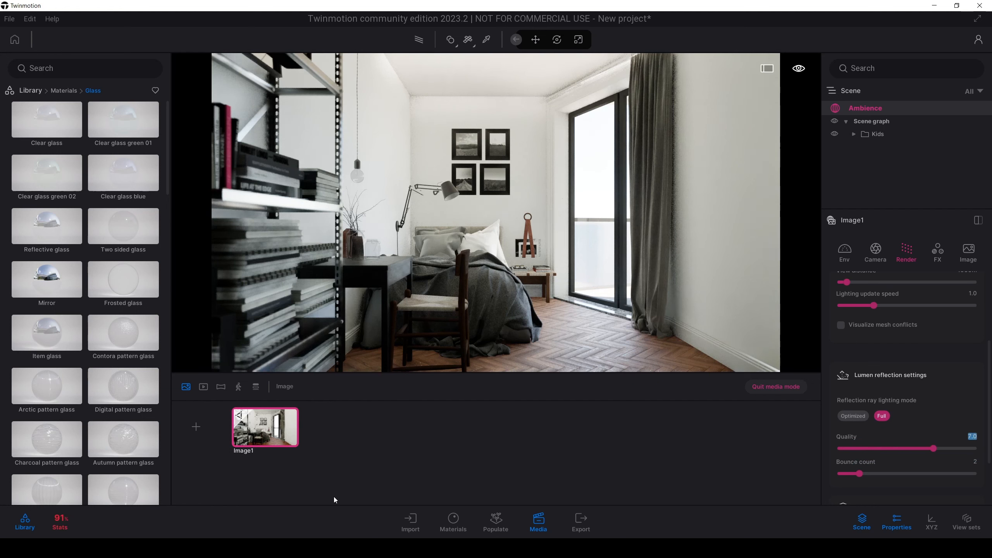
{"action": "left_click", "coordinate": [65, 524]}
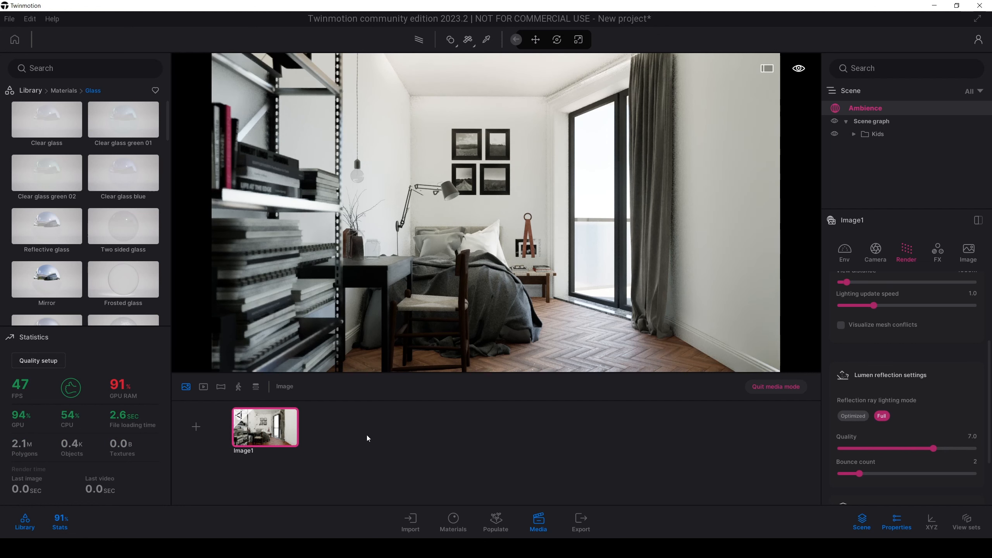
{"action": "left_click", "coordinate": [972, 436]}
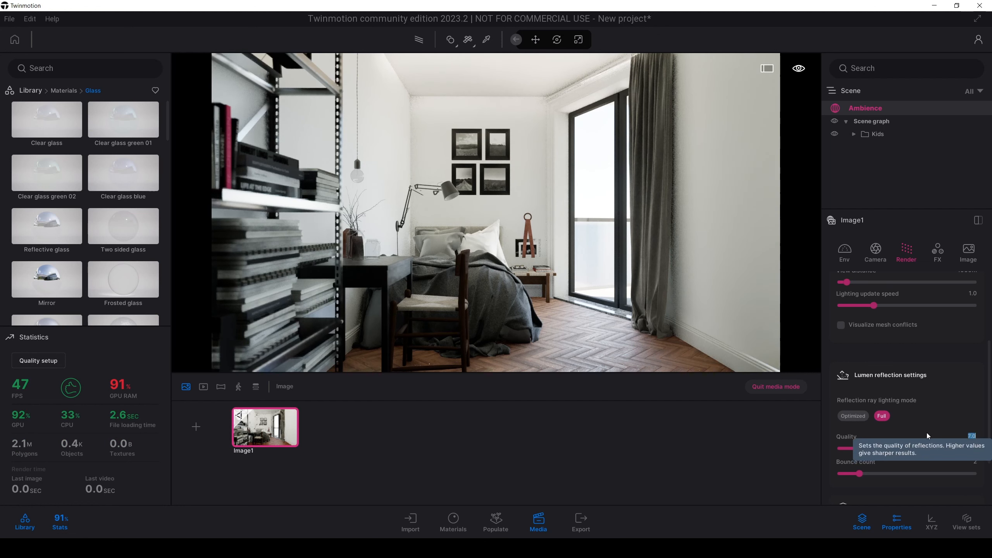
{"action": "type", "text": "4"}
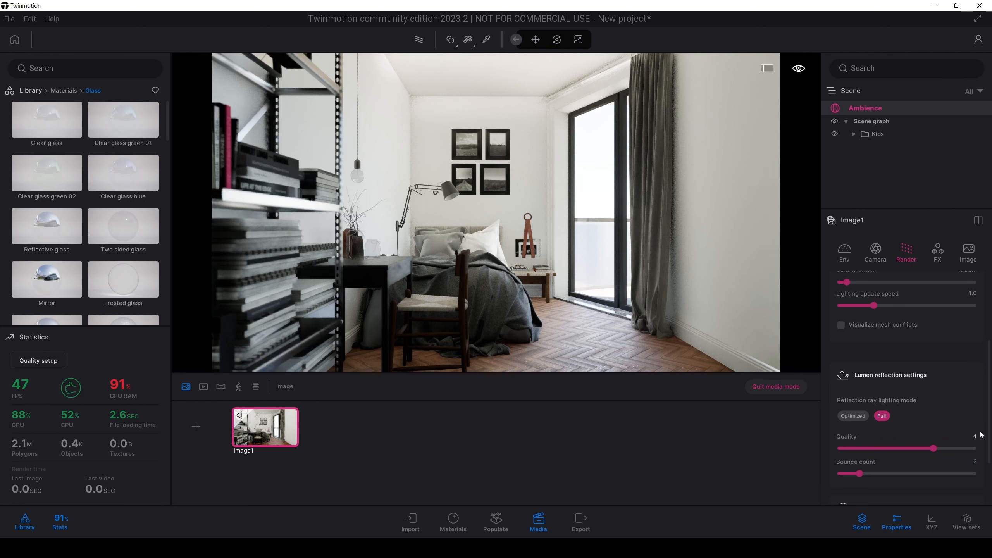
{"action": "key", "text": "Return"}
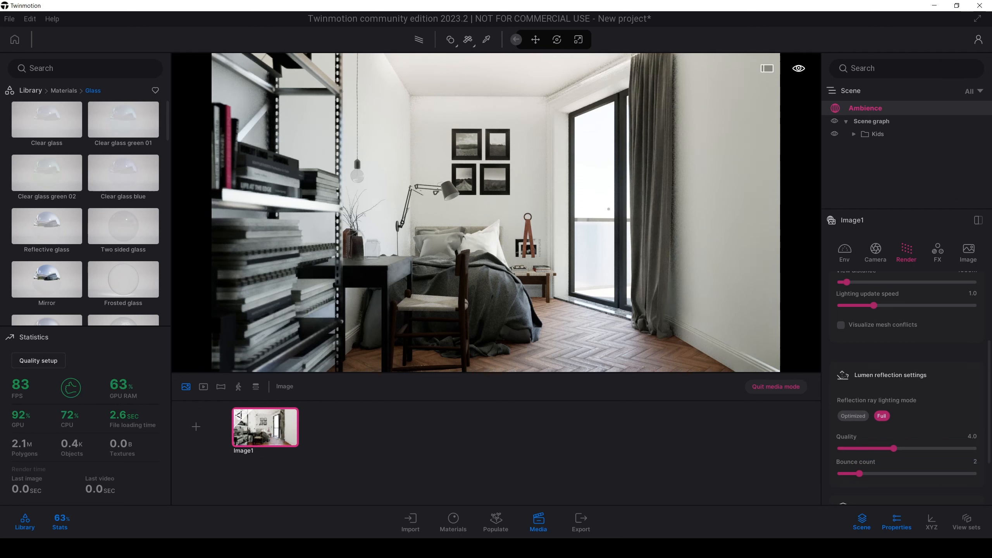
{"action": "left_click", "coordinate": [60, 522]}
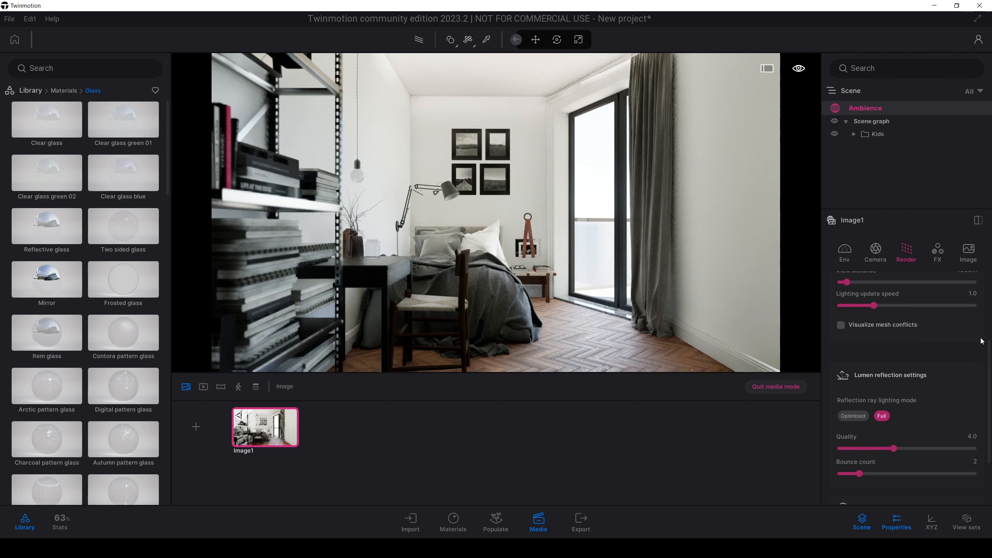
{"action": "scroll", "coordinate": [906, 352], "scroll_direction": "up", "scroll_amount": 4}
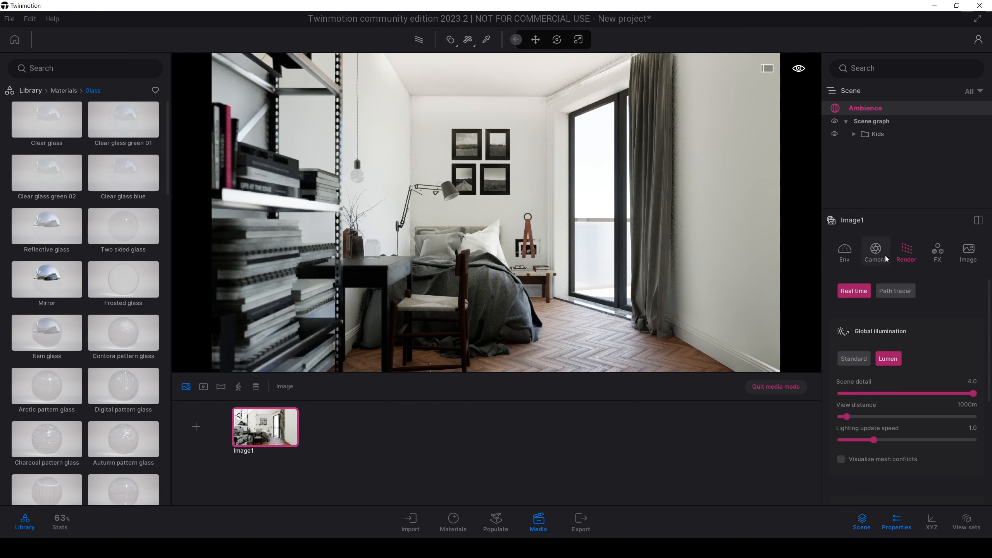
{"action": "left_click", "coordinate": [876, 250]}
{"action": "scroll", "coordinate": [991, 322], "scroll_direction": "down", "scroll_amount": 1}
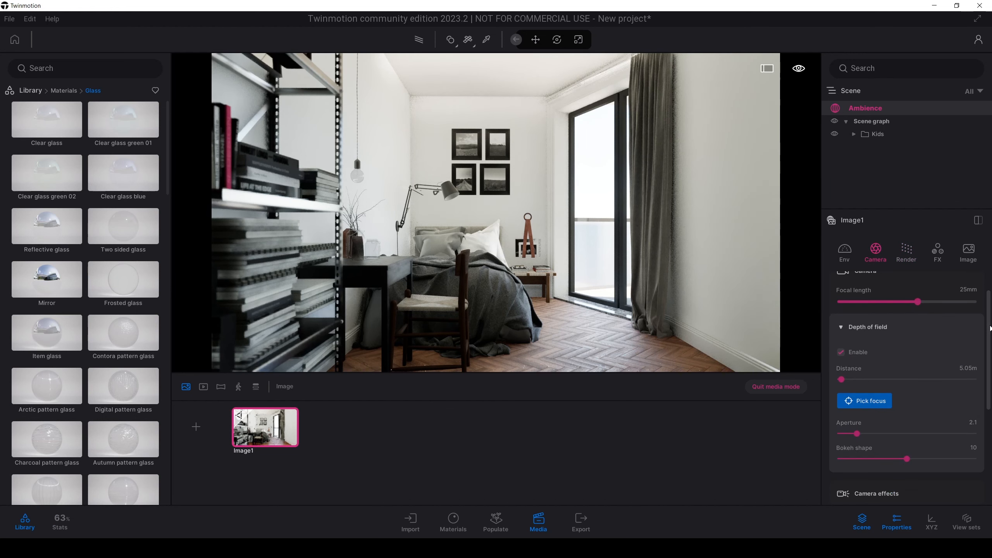
{"action": "left_click", "coordinate": [848, 255]}
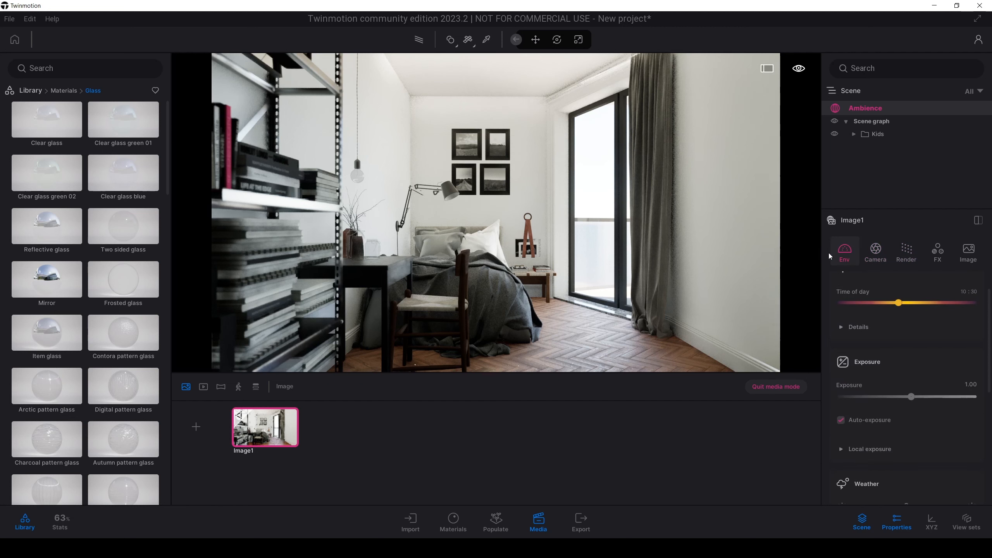
{"action": "scroll", "coordinate": [991, 337], "scroll_direction": "up", "scroll_amount": 1}
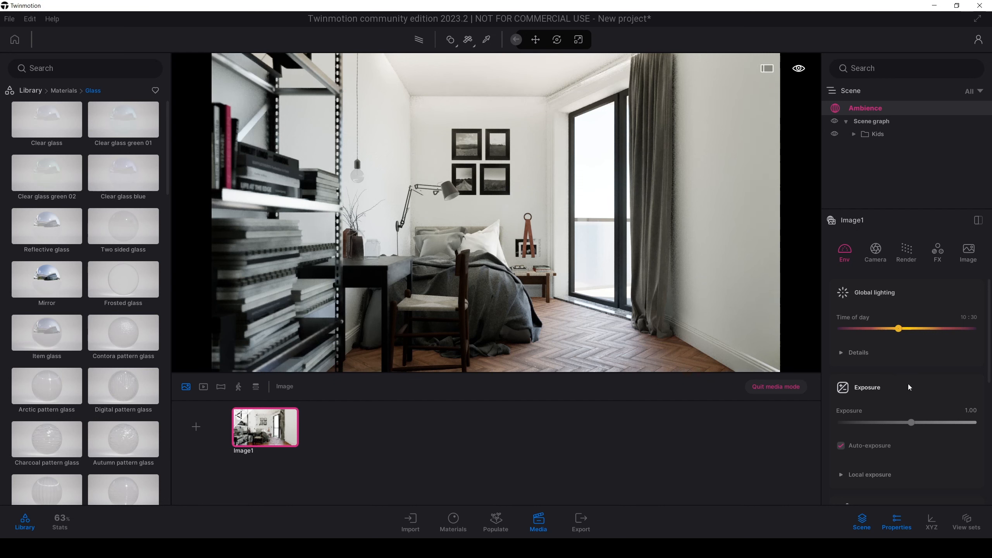
Step: Find the cyclorama Plane in the library and place it in the bedroom near the bed and balcony door
{"action": "left_click", "coordinate": [24, 94]}
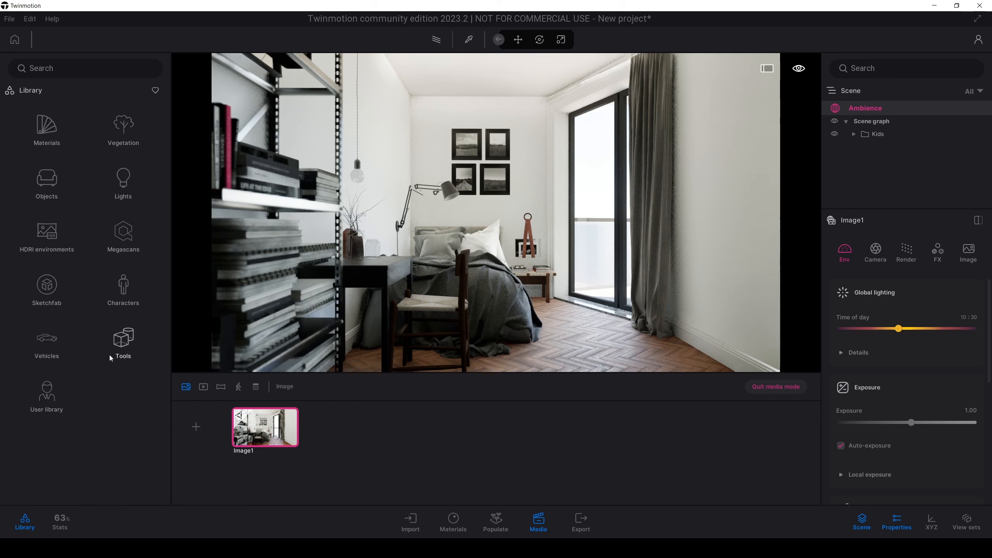
{"action": "left_click", "coordinate": [55, 191]}
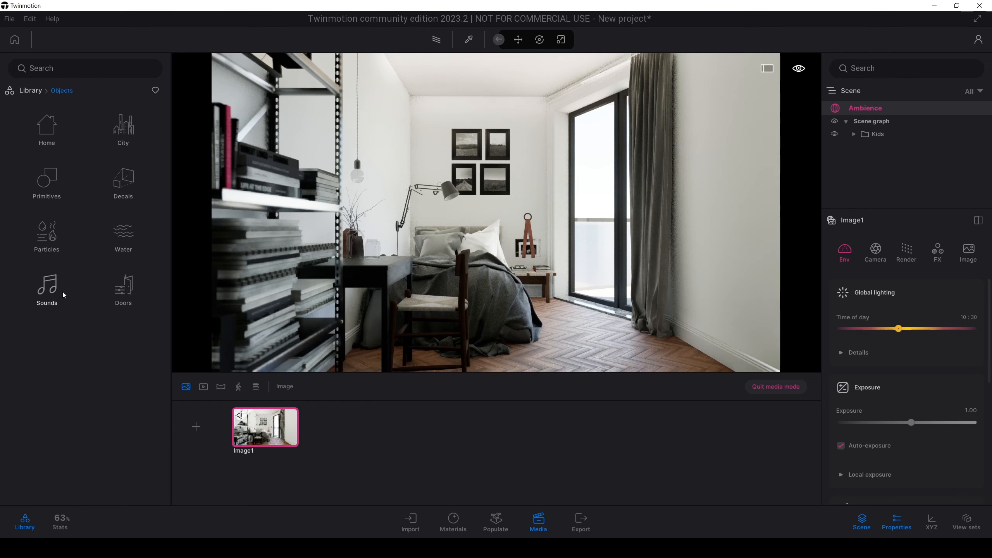
{"action": "left_click", "coordinate": [50, 187]}
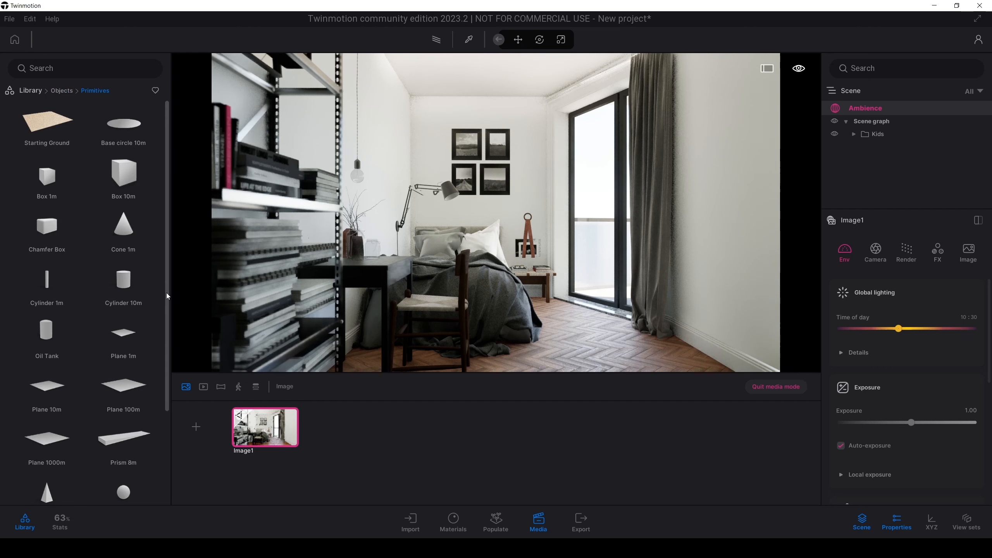
{"action": "left_click_drag", "start_coordinate": [165, 293], "coordinate": [151, 229]}
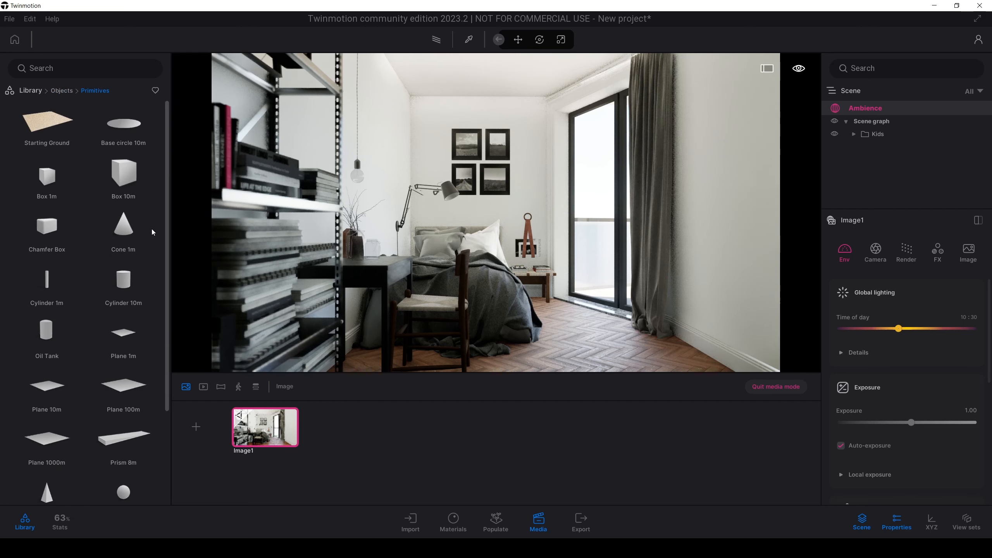
{"action": "left_click", "coordinate": [55, 92]}
{"action": "left_click", "coordinate": [39, 90]}
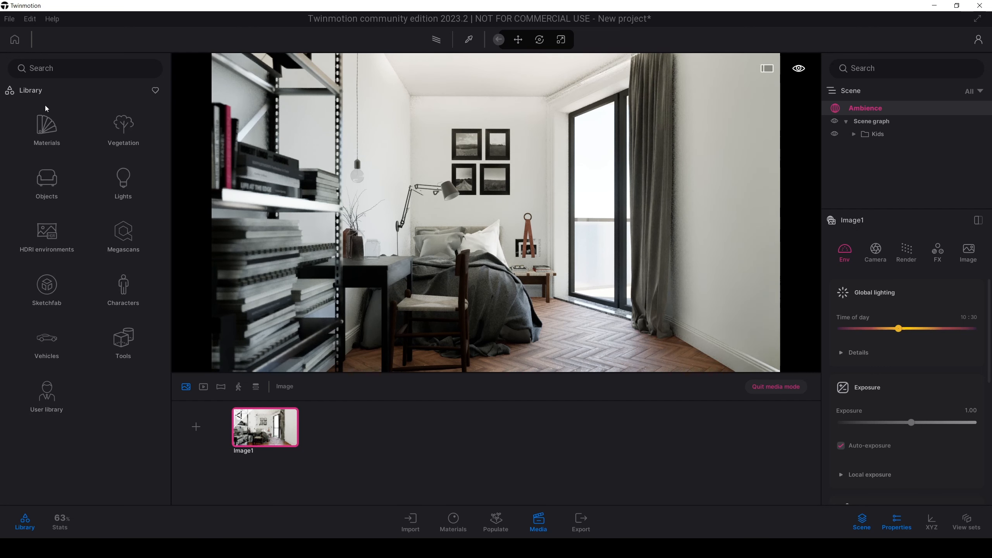
{"action": "left_click", "coordinate": [126, 341]}
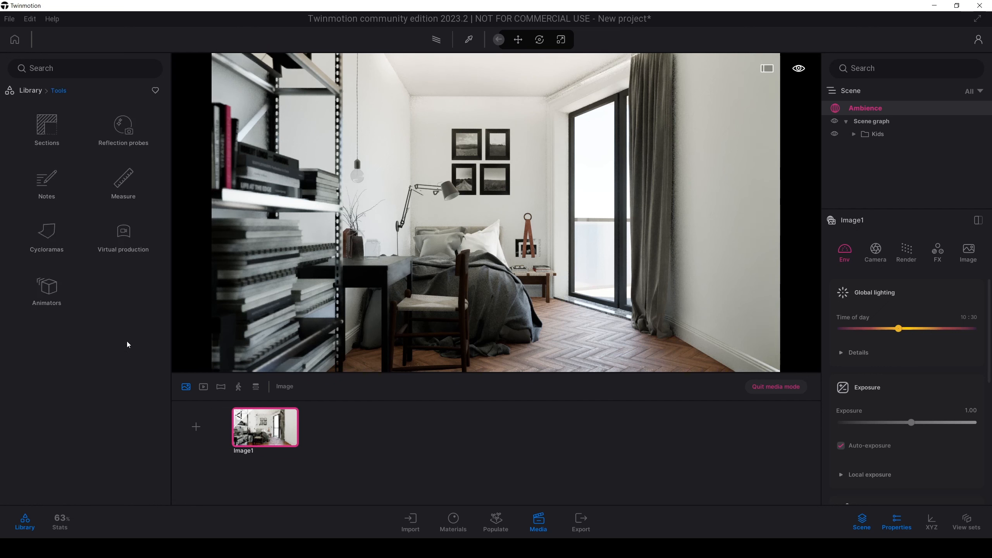
{"action": "left_click", "coordinate": [47, 230]}
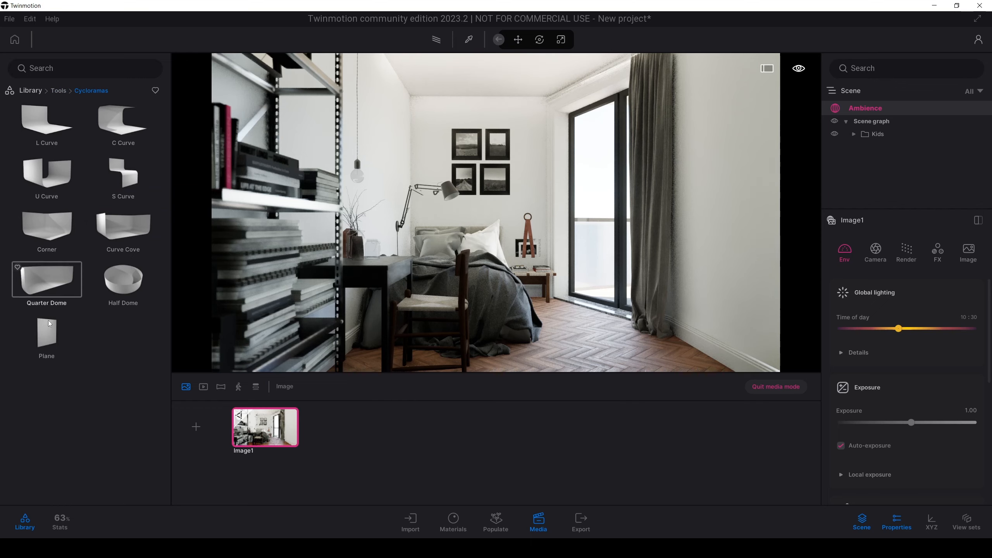
{"action": "left_click_drag", "start_coordinate": [47, 338], "coordinate": [556, 236]}
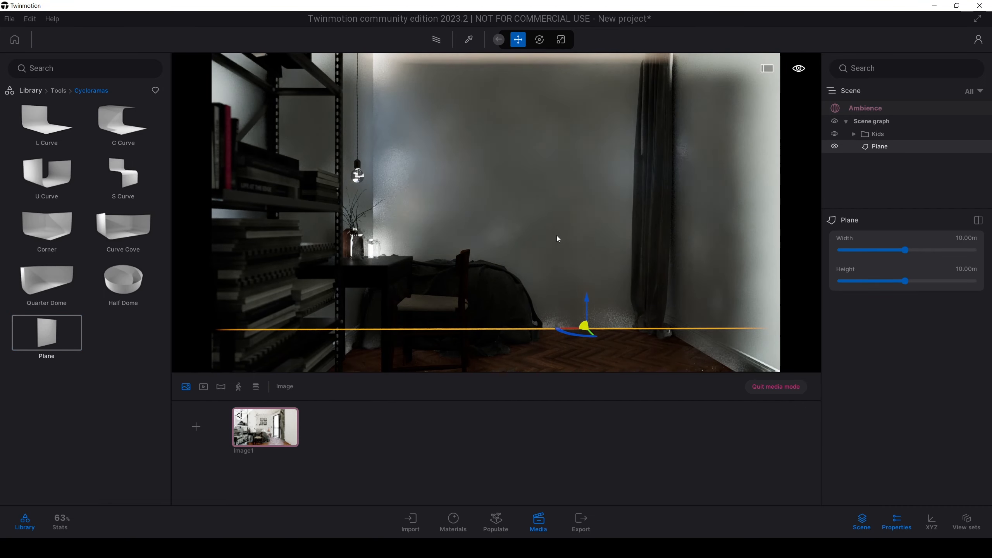
{"action": "key", "text": "t"}
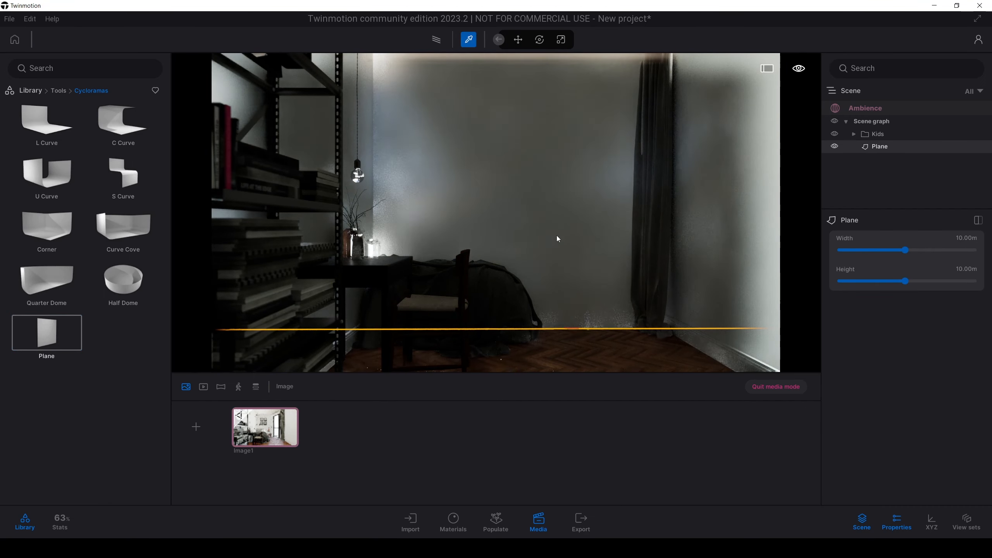
Step: Load a landscape image of water and trees as the color texture of the cyclorama plane's material
{"action": "left_click", "coordinate": [558, 177]}
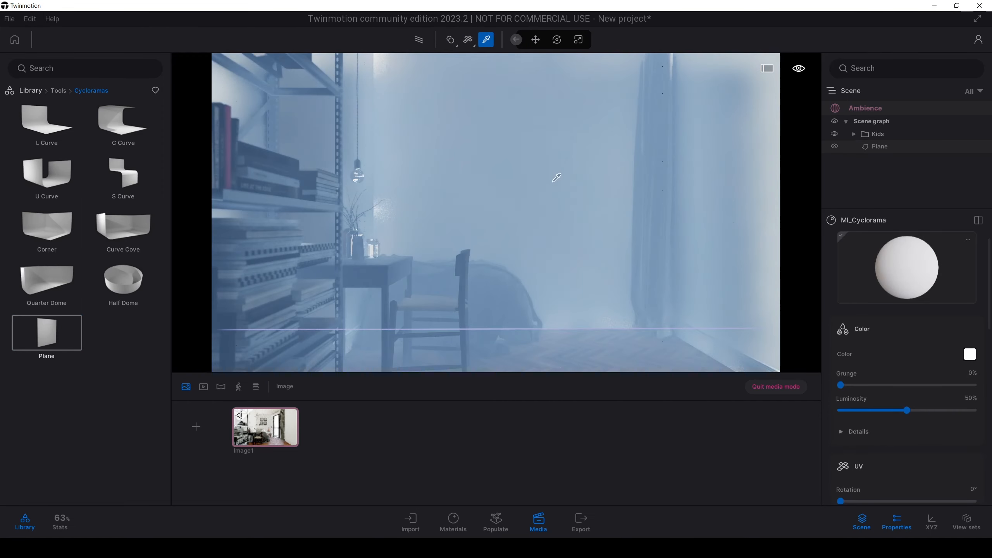
{"action": "left_click_drag", "start_coordinate": [989, 304], "coordinate": [990, 324]}
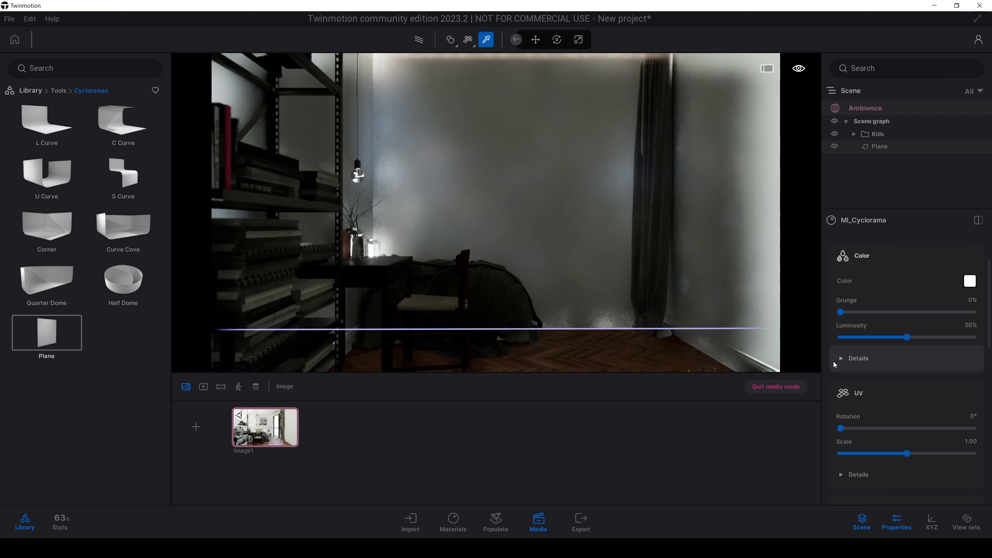
{"action": "left_click", "coordinate": [845, 360]}
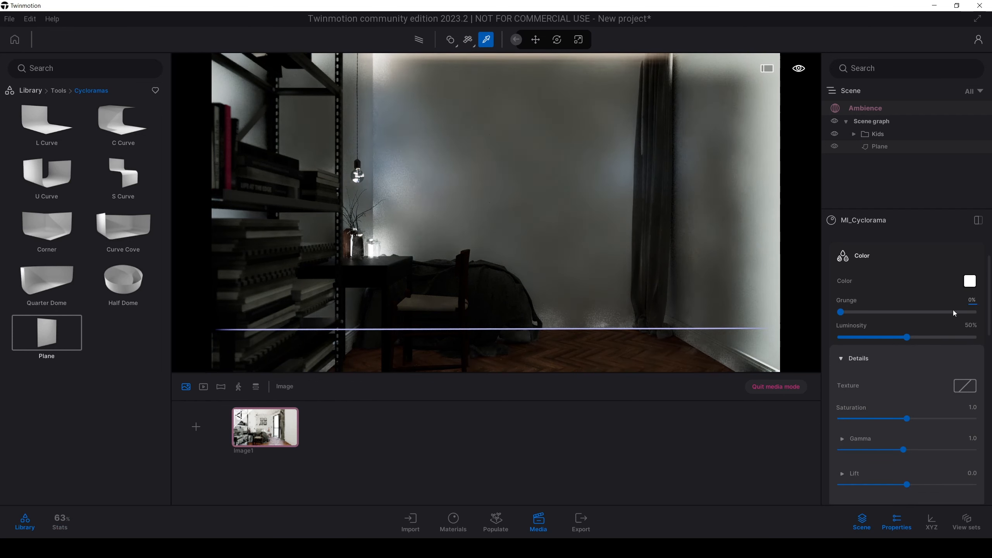
{"action": "left_click", "coordinate": [966, 387]}
{"action": "left_click", "coordinate": [971, 348]}
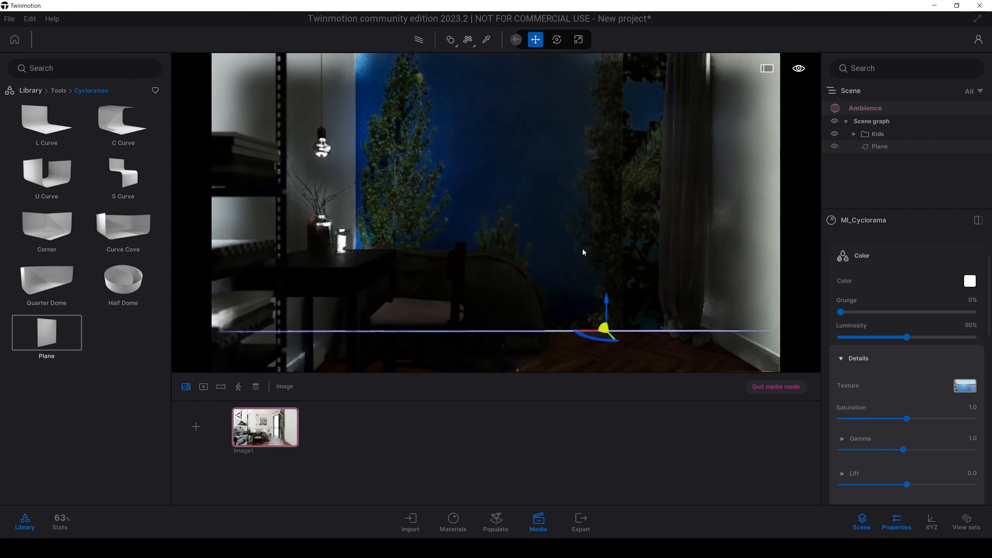
Step: Move the backdrop plane outside the room and align it behind the balcony door in Image1's view
{"action": "left_click", "coordinate": [775, 388]}
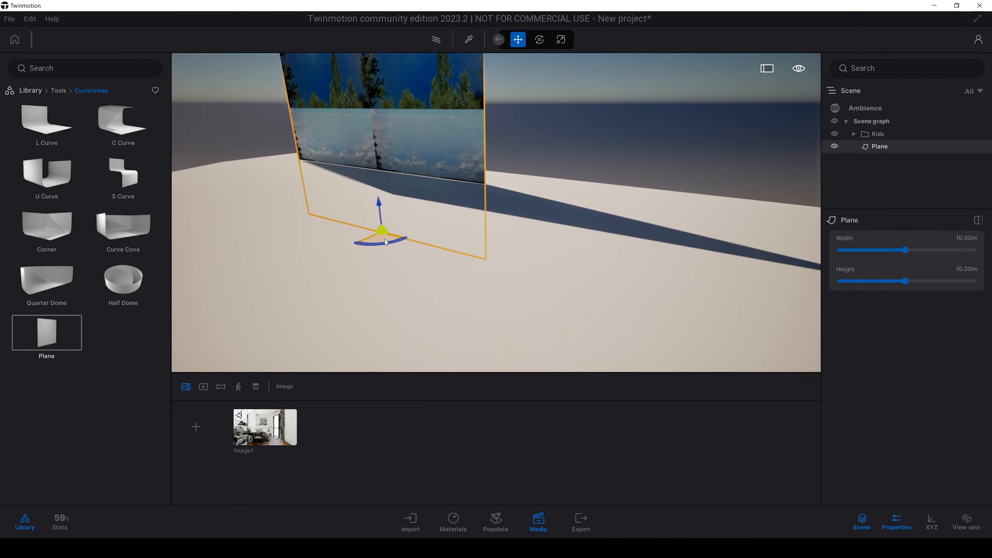
{"action": "left_click_drag", "start_coordinate": [385, 238], "coordinate": [623, 169]}
{"action": "key", "text": "d"}
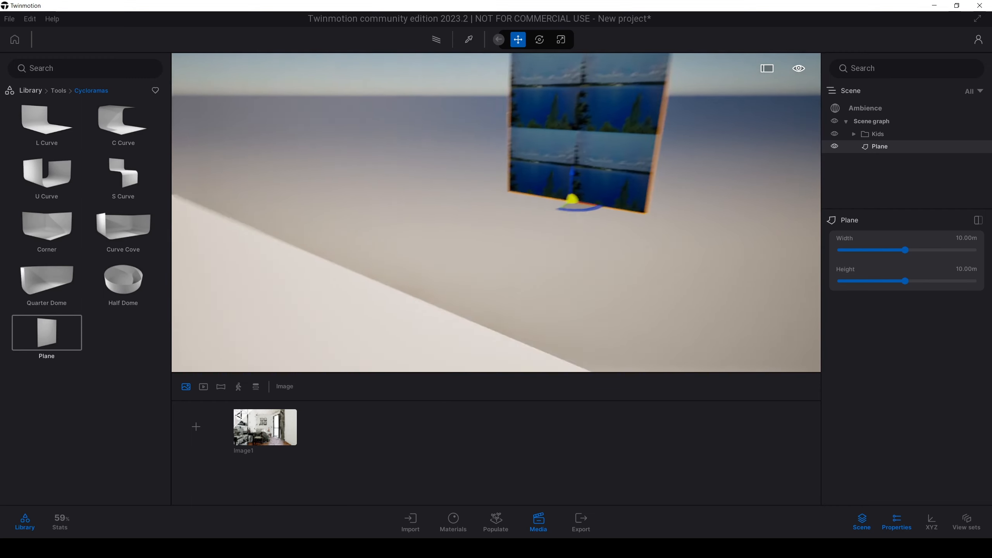
{"action": "left_click_drag", "start_coordinate": [608, 184], "coordinate": [711, 219]}
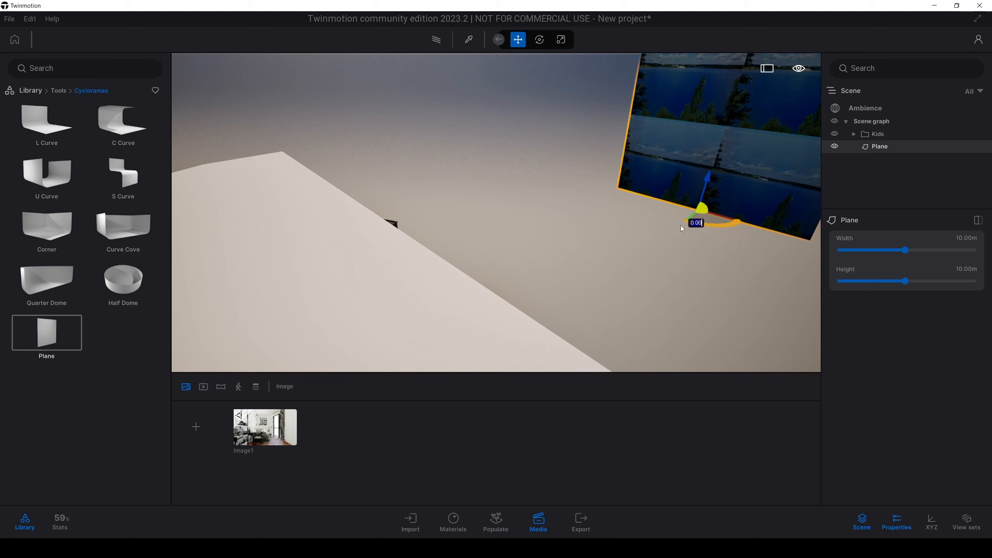
{"action": "left_click", "coordinate": [253, 443]}
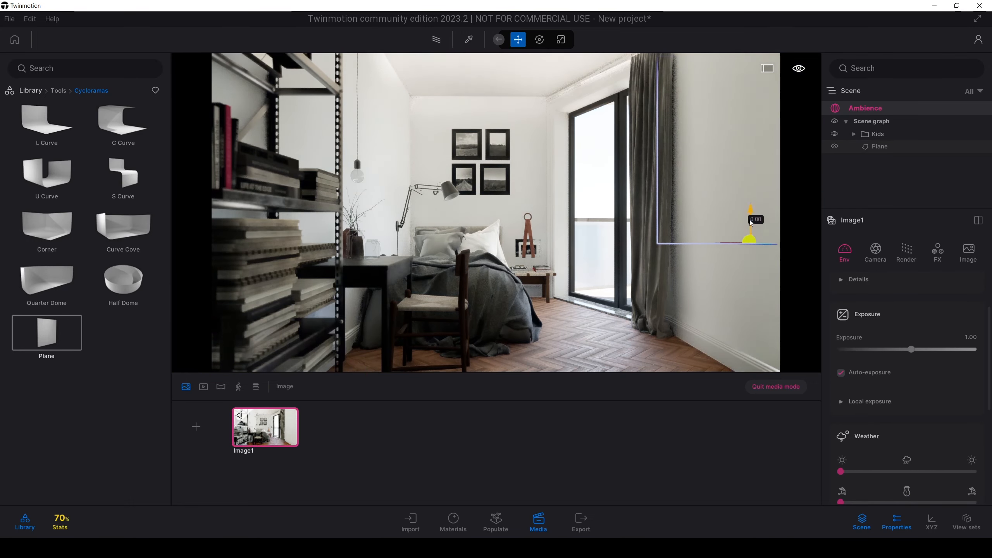
{"action": "left_click_drag", "start_coordinate": [750, 223], "coordinate": [750, 291]}
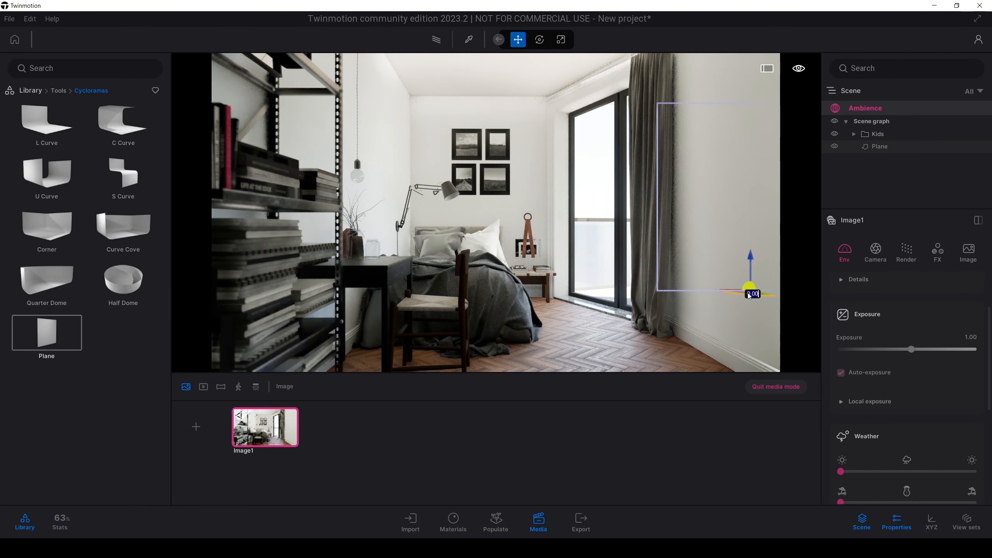
{"action": "left_click_drag", "start_coordinate": [749, 293], "coordinate": [622, 280]}
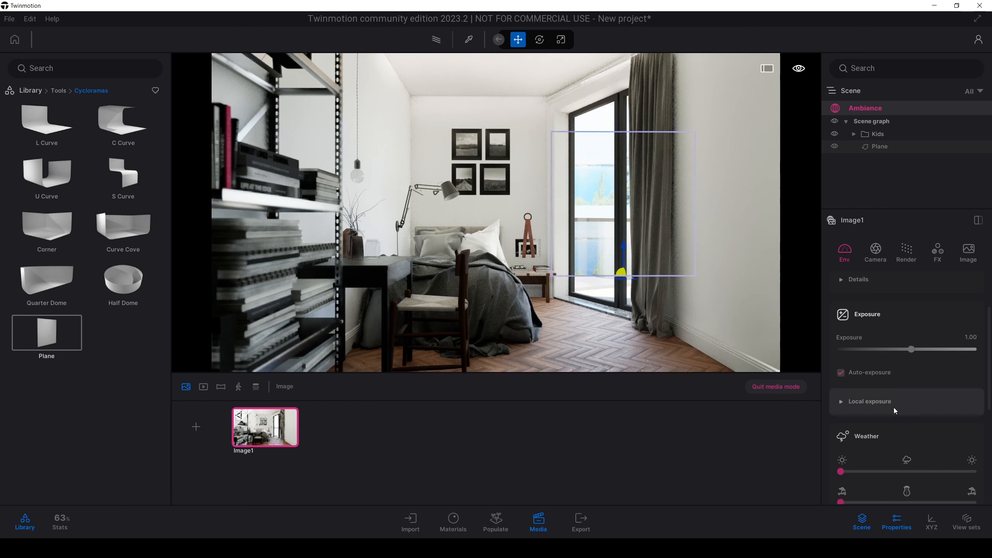
Step: Enlarge the backdrop plane to 13.44 m wide and 15.20 m high and lower it behind the balcony door
{"action": "left_click", "coordinate": [880, 150]}
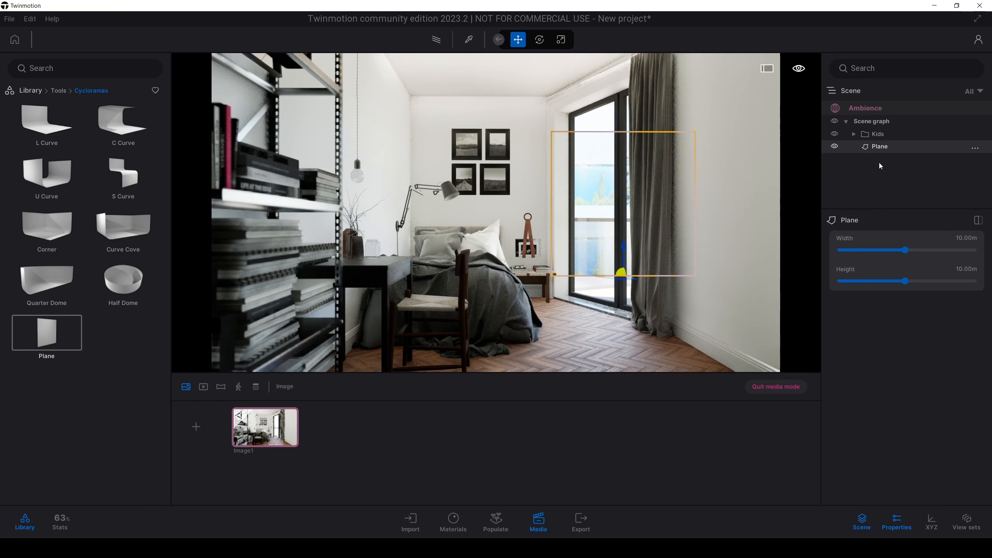
{"action": "left_click_drag", "start_coordinate": [904, 248], "coordinate": [928, 281]}
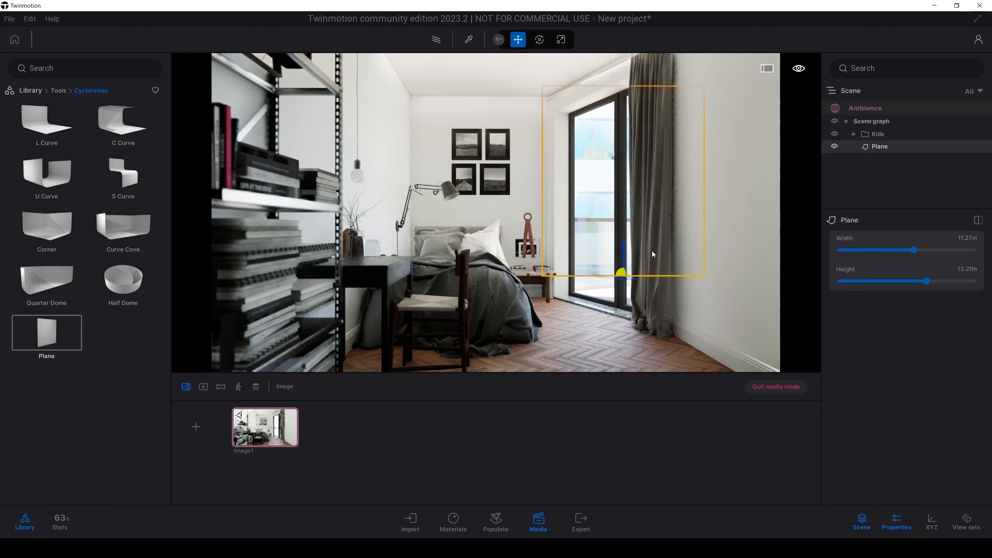
{"action": "left_click_drag", "start_coordinate": [628, 256], "coordinate": [628, 278]}
{"action": "left_click_drag", "start_coordinate": [922, 281], "coordinate": [929, 251]}
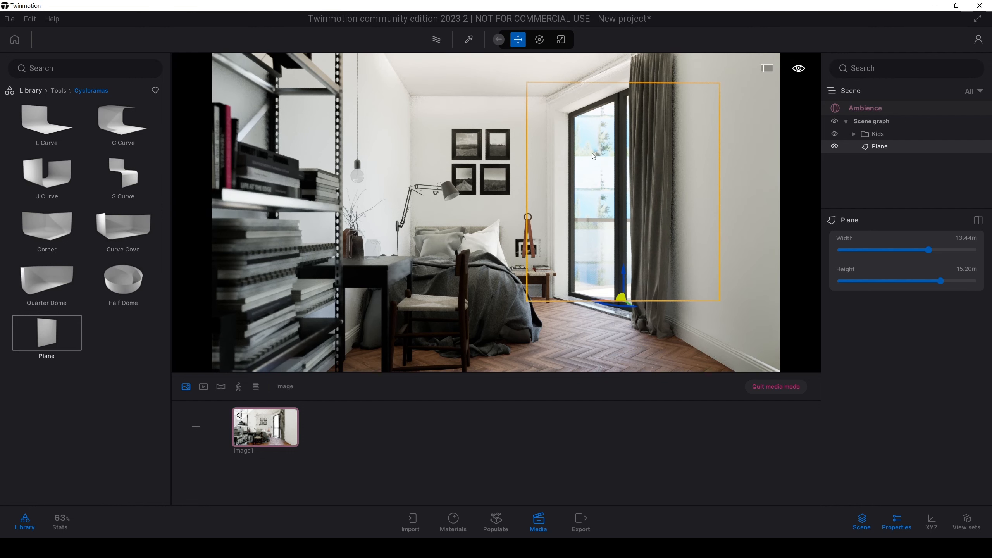
Step: Set the UV scale of the backdrop plane's MI_Cyclorama material to 3.26
{"action": "left_click", "coordinate": [451, 527]}
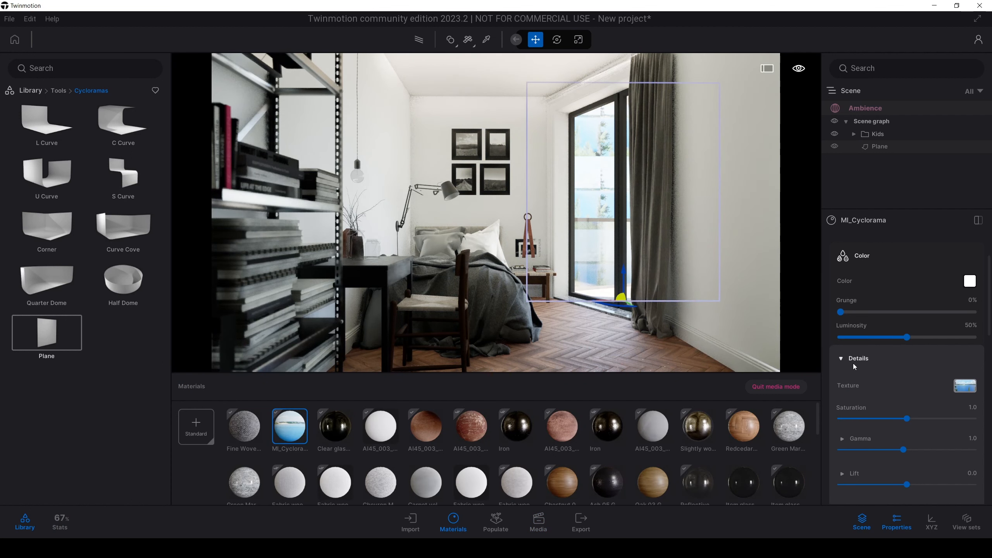
{"action": "left_click", "coordinate": [840, 358]}
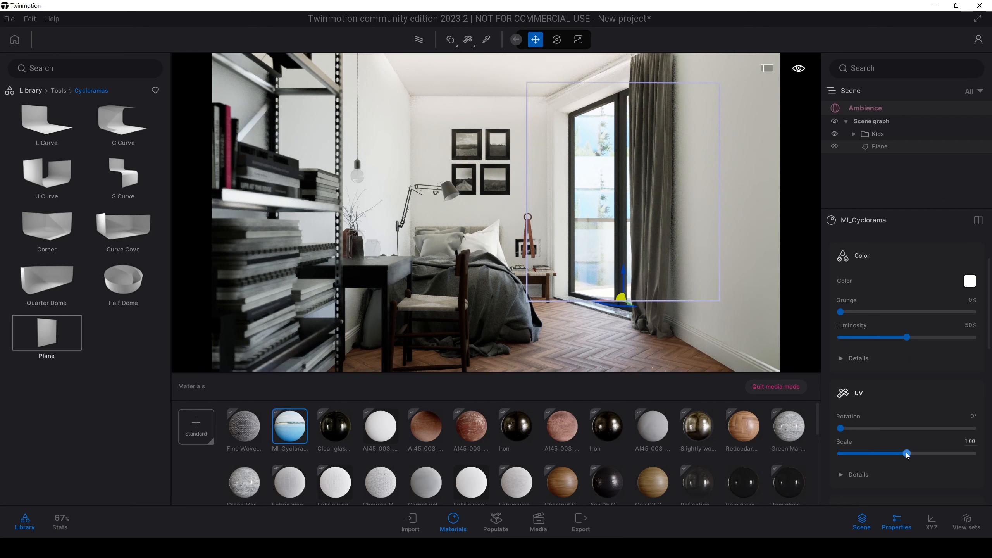
{"action": "left_click_drag", "start_coordinate": [907, 455], "coordinate": [923, 453]}
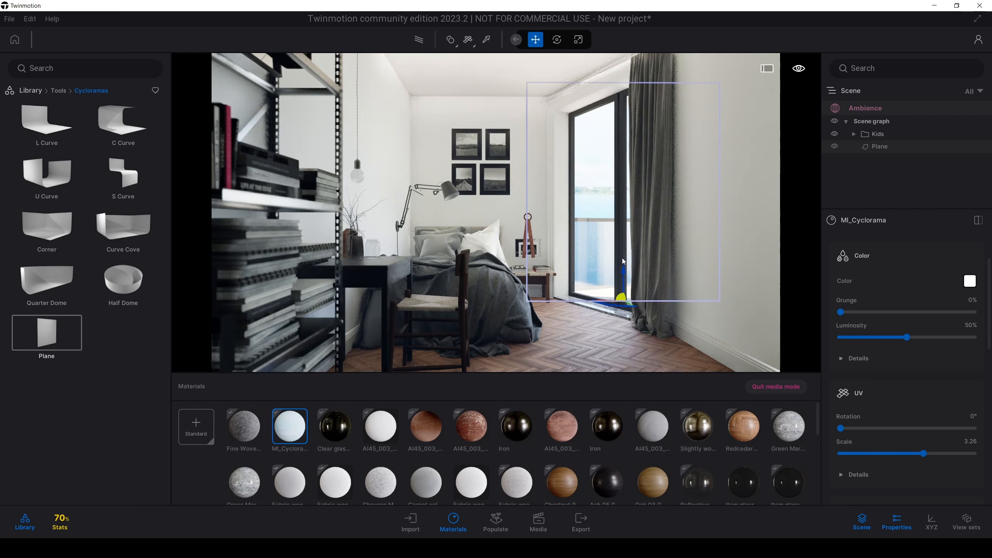
Step: Lower the backdrop plane behind the balcony door and increase its height to about 17.54 m
{"action": "left_click_drag", "start_coordinate": [623, 259], "coordinate": [619, 305]}
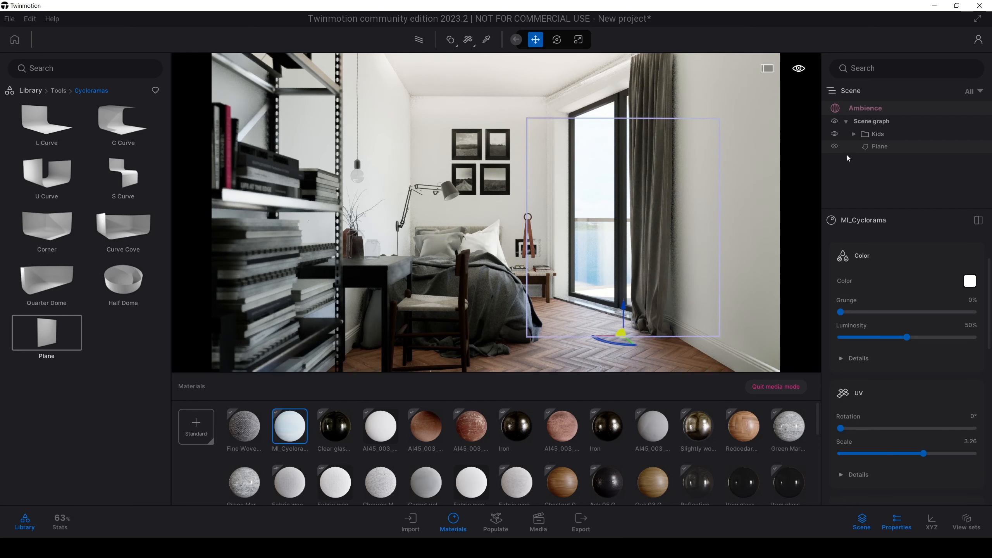
{"action": "left_click", "coordinate": [860, 148]}
{"action": "left_click_drag", "start_coordinate": [932, 281], "coordinate": [957, 281]}
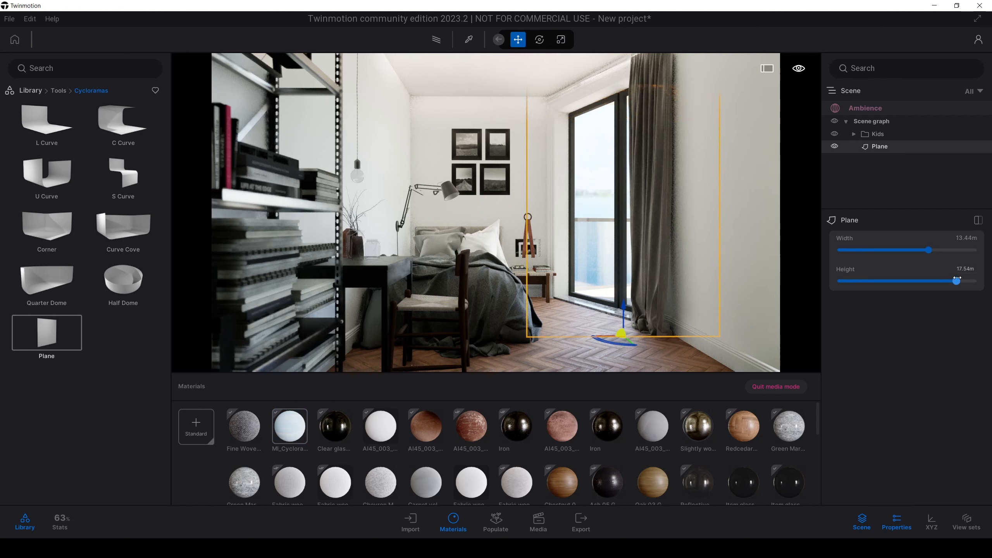
Step: Set the backdrop texture's UV stretch on Y to 0.98 and its Y offset to -0.12
{"action": "left_click", "coordinate": [290, 426]}
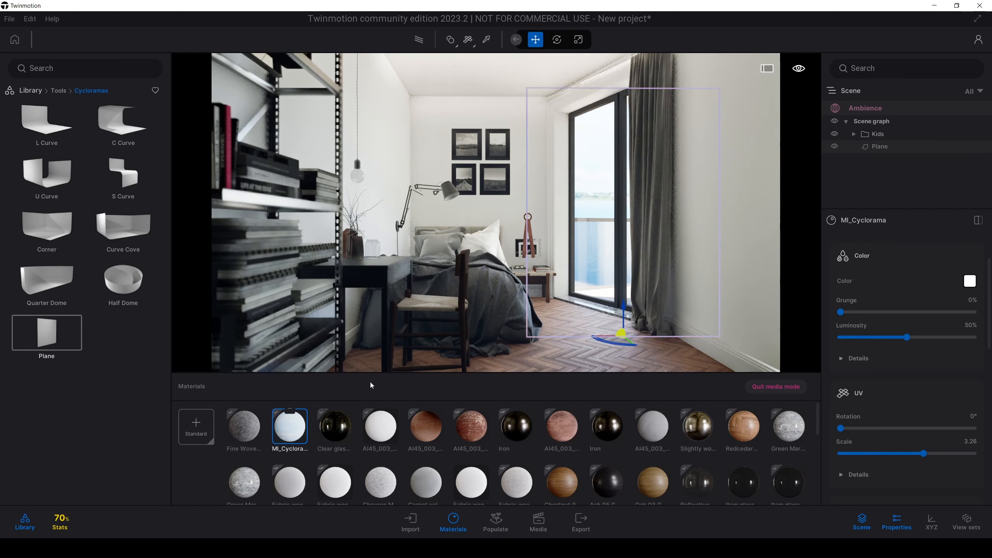
{"action": "mouse_move", "coordinate": [989, 304]}
{"action": "left_mouse_down"}
{"action": "mouse_move", "coordinate": [989, 412]}
{"action": "mouse_move", "coordinate": [990, 319]}
{"action": "left_mouse_up"}
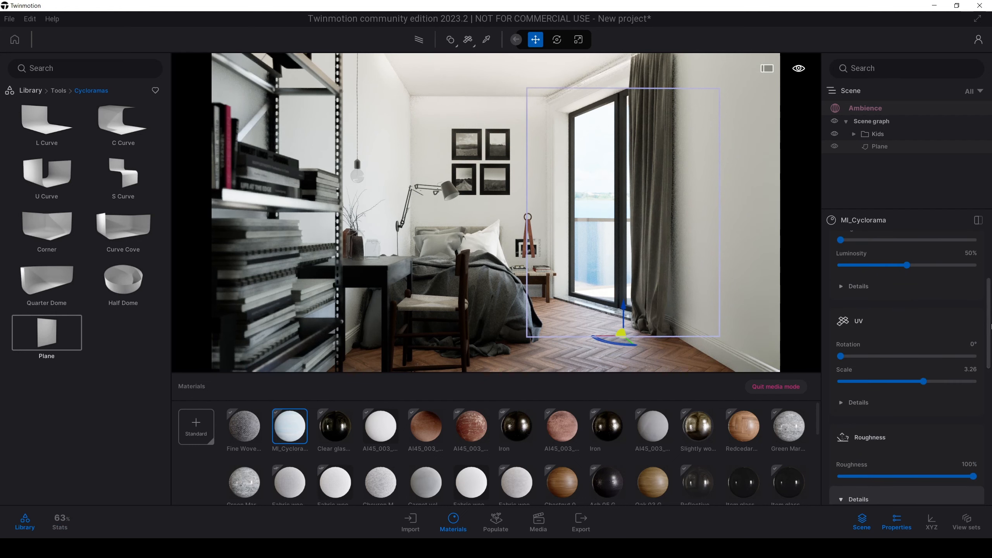
{"action": "left_click", "coordinate": [841, 403]}
{"action": "left_click", "coordinate": [852, 461]}
{"action": "scroll", "coordinate": [855, 452], "scroll_direction": "down", "scroll_amount": 1}
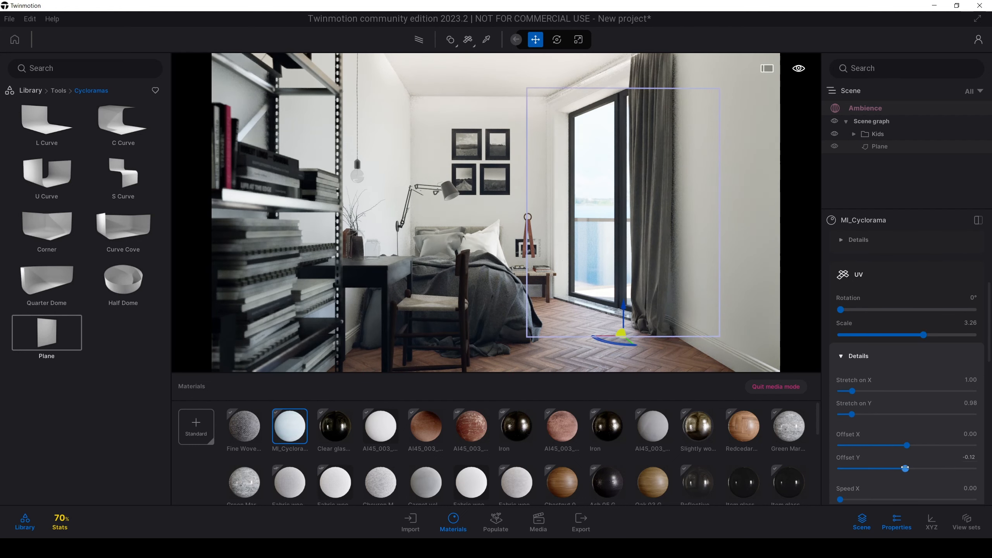
{"action": "left_click_drag", "start_coordinate": [906, 468], "coordinate": [906, 468]}
Step: Set the backdrop plane's width and height to 20 m each and move it lower behind the balcony door
{"action": "left_click", "coordinate": [896, 145]}
{"action": "left_click_drag", "start_coordinate": [929, 249], "coordinate": [980, 250]}
{"action": "left_click_drag", "start_coordinate": [954, 281], "coordinate": [980, 281]}
{"action": "left_click_drag", "start_coordinate": [624, 313], "coordinate": [635, 346]}
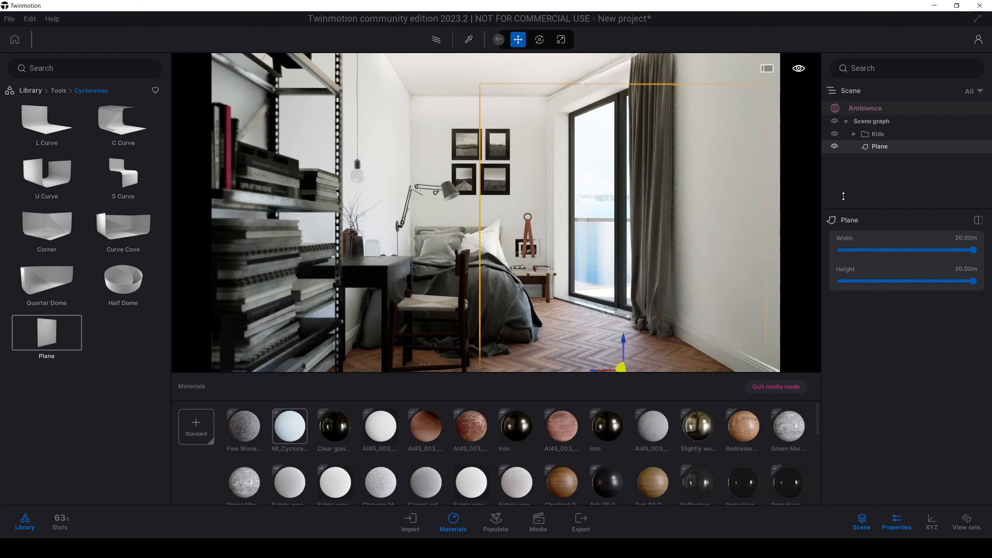
Step: Increase the UV scale of the MI_Cyclorama backdrop material to 4.36
{"action": "left_click", "coordinate": [289, 426]}
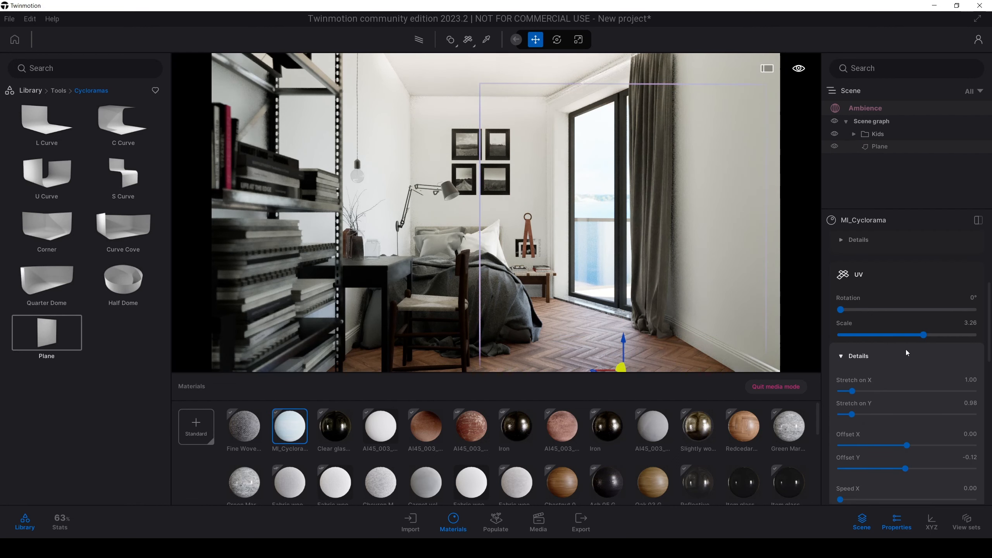
{"action": "scroll", "coordinate": [907, 353], "scroll_direction": "up", "scroll_amount": 1}
{"action": "left_click_drag", "start_coordinate": [924, 350], "coordinate": [932, 351]}
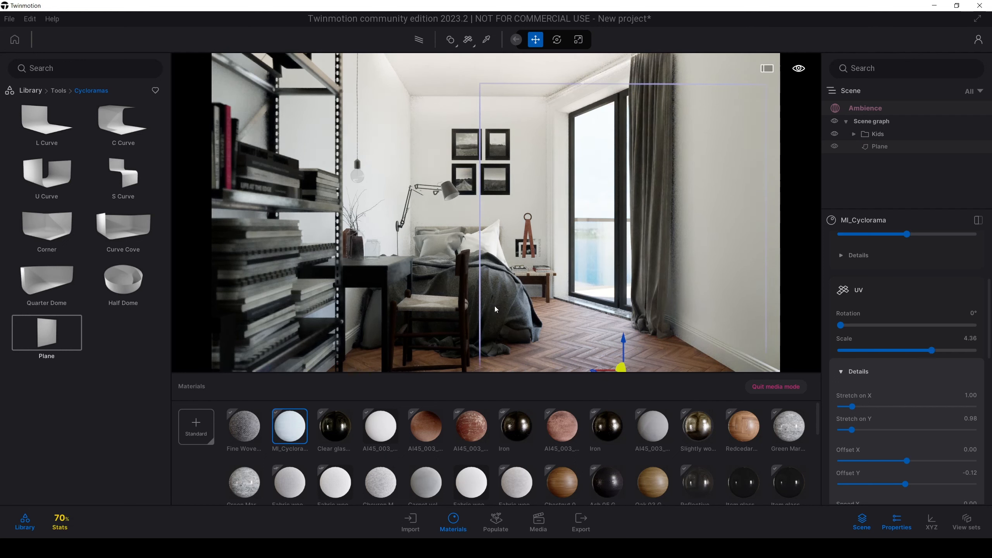
{"action": "left_click_drag", "start_coordinate": [988, 296], "coordinate": [991, 276]}
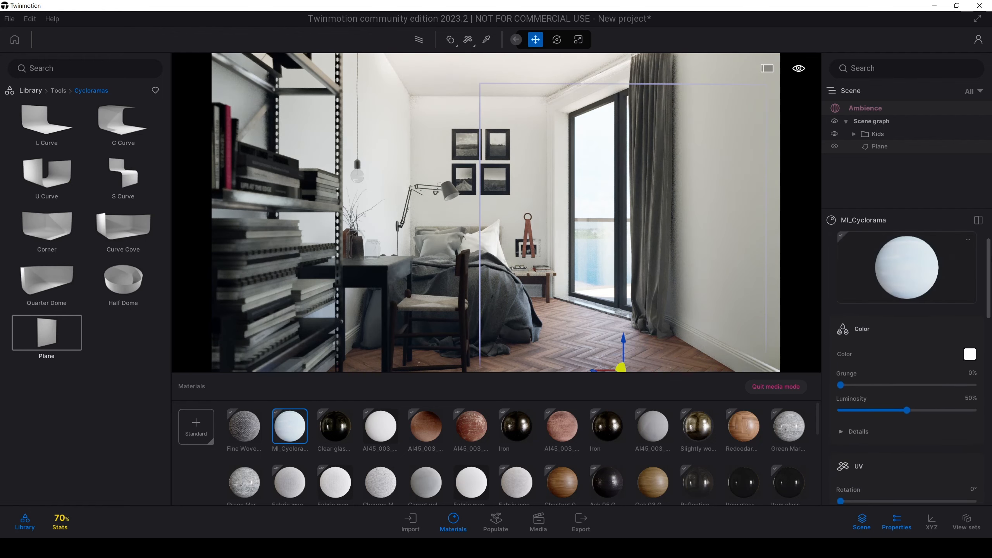
{"action": "left_click", "coordinate": [970, 354]}
{"action": "left_click_drag", "start_coordinate": [524, 166], "coordinate": [333, 151]}
{"action": "left_click_drag", "start_coordinate": [296, 196], "coordinate": [298, 171]}
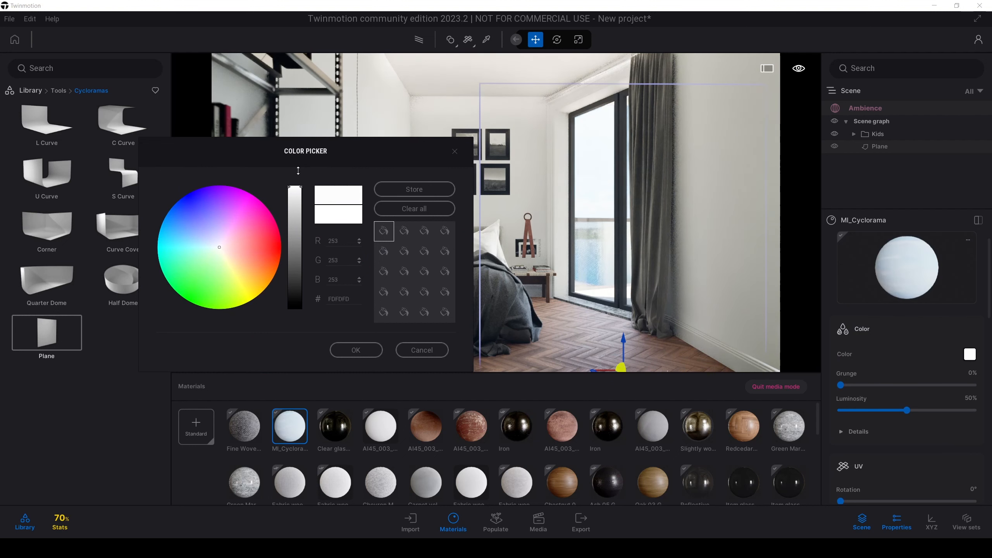
{"action": "left_click_drag", "start_coordinate": [299, 224], "coordinate": [298, 182]}
{"action": "left_click", "coordinate": [422, 350]}
{"action": "left_click_drag", "start_coordinate": [990, 277], "coordinate": [990, 451]}
{"action": "left_click", "coordinate": [867, 348]}
{"action": "left_click_drag", "start_coordinate": [841, 381], "coordinate": [797, 388]}
{"action": "left_click_drag", "start_coordinate": [988, 410], "coordinate": [986, 240]}
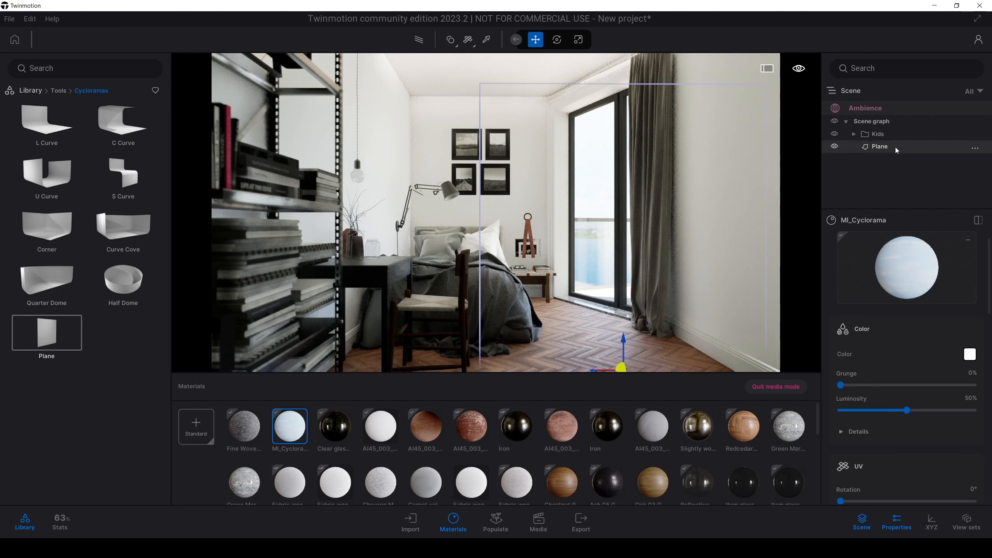
Step: Set the time of day in Image1's ambience to 15:54
{"action": "left_click", "coordinate": [882, 108]}
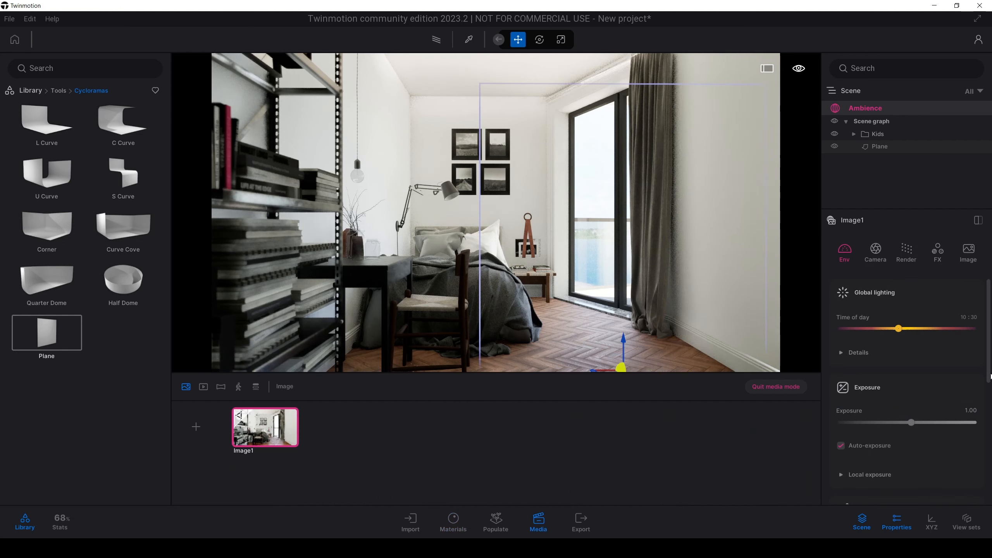
{"action": "scroll", "coordinate": [990, 381], "scroll_direction": "down", "scroll_amount": 1}
{"action": "scroll", "coordinate": [927, 368], "scroll_direction": "down", "scroll_amount": 2}
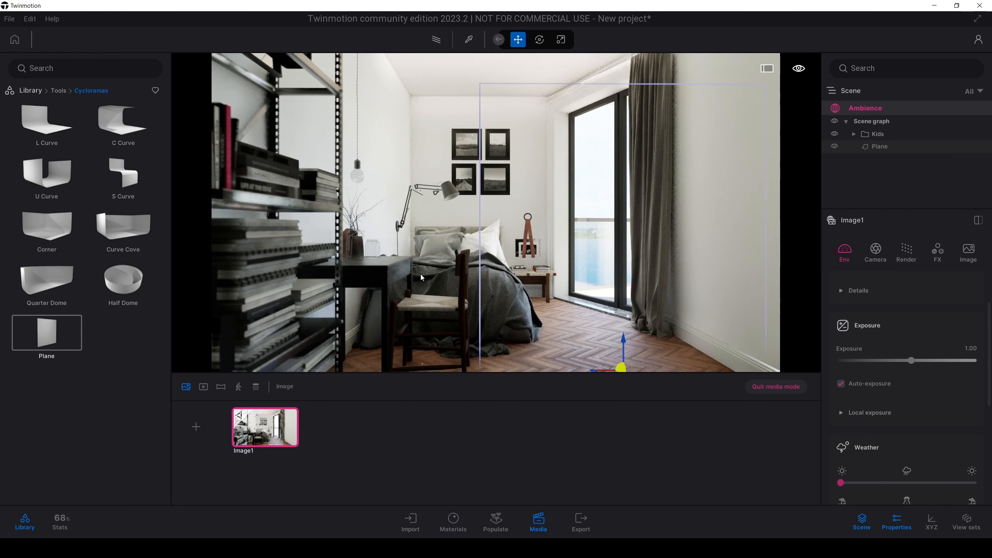
{"action": "left_click_drag", "start_coordinate": [989, 335], "coordinate": [989, 337]}
{"action": "scroll", "coordinate": [988, 332], "scroll_direction": "up", "scroll_amount": 2}
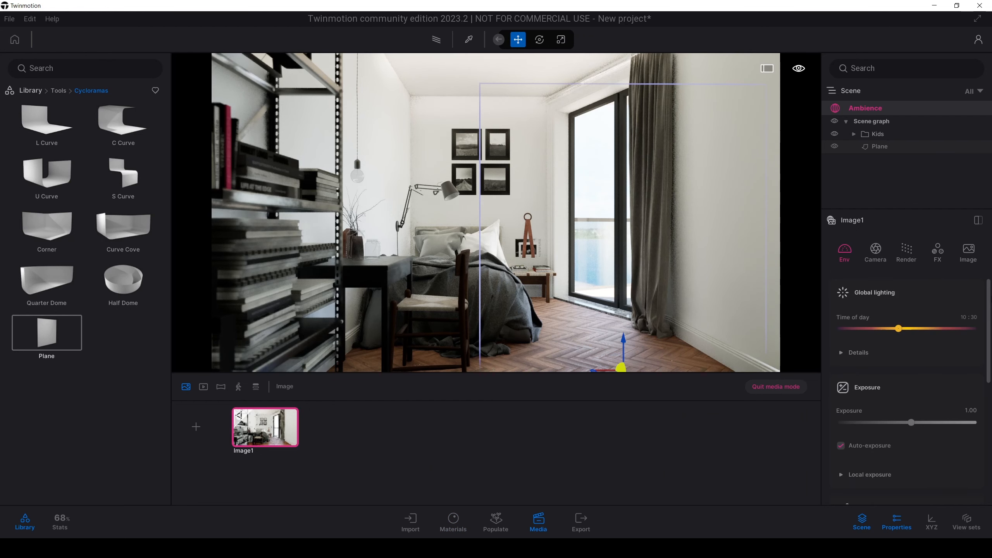
{"action": "left_click_drag", "start_coordinate": [890, 328], "coordinate": [929, 329]}
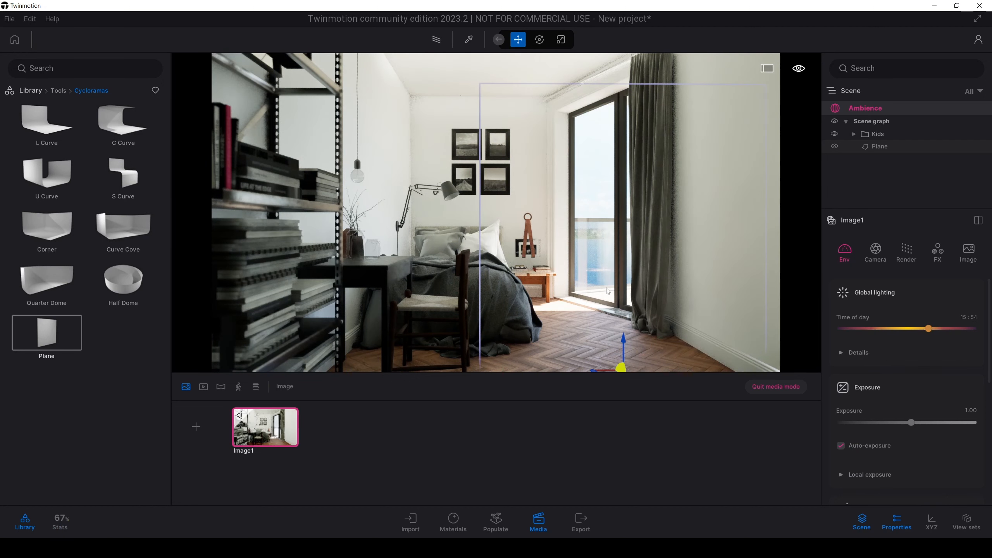
Step: Try other Sun - North offset values for Image1 and put the offset back to 0°
{"action": "left_click_drag", "start_coordinate": [988, 321], "coordinate": [980, 435]}
{"action": "mouse_move", "coordinate": [861, 405]}
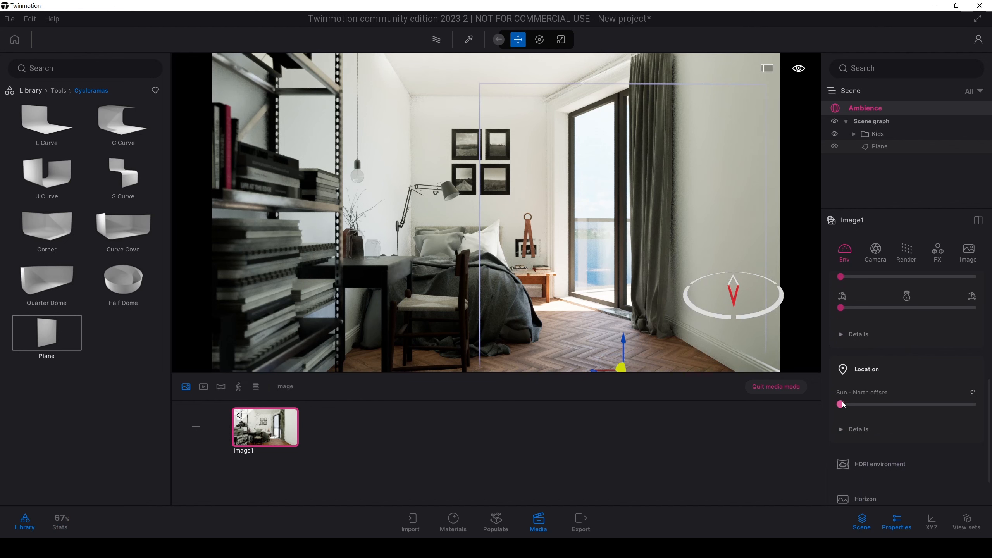
{"action": "mouse_move", "coordinate": [843, 405]}
{"action": "left_mouse_down"}
{"action": "mouse_move", "coordinate": [822, 402]}
{"action": "mouse_move", "coordinate": [886, 403]}
{"action": "mouse_move", "coordinate": [826, 401]}
{"action": "left_mouse_up"}
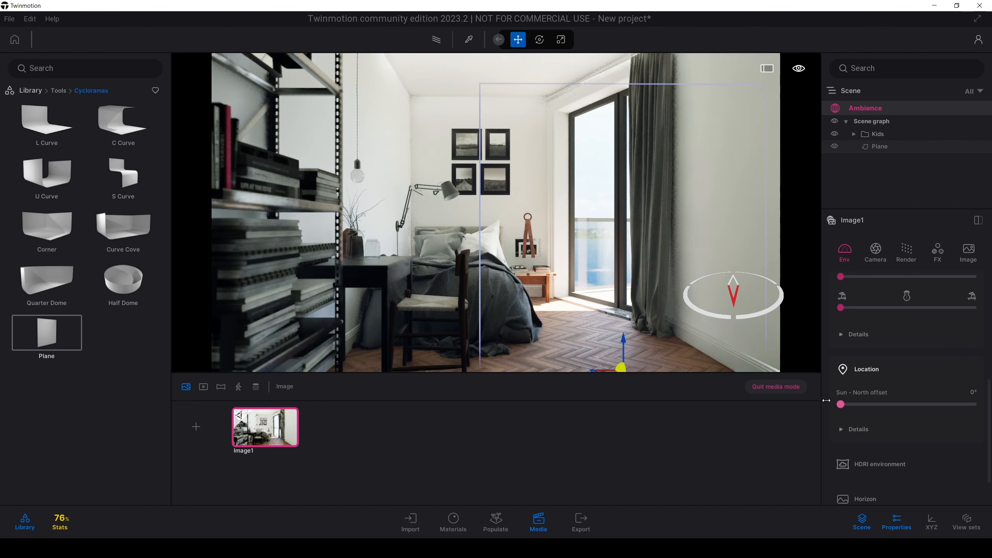
Step: Try a Sun - North offset of 330° for Image1 while checking the sunlight on the balcony from outside the room
{"action": "key", "text": "d"}
{"action": "right_click_drag", "start_coordinate": [625, 234], "coordinate": [469, 247]}
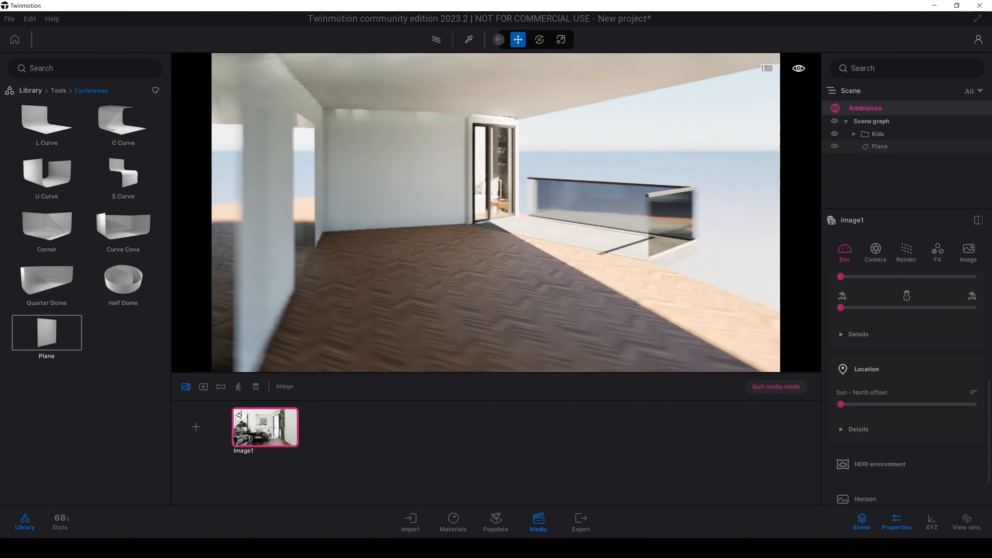
{"action": "key", "text": "s"}
{"action": "mouse_move", "coordinate": [636, 278]}
{"action": "right_mouse_down"}
{"action": "mouse_move", "coordinate": [601, 288]}
{"action": "mouse_move", "coordinate": [621, 292]}
{"action": "mouse_move", "coordinate": [636, 278]}
{"action": "right_mouse_up"}
{"action": "key", "text": "a"}
{"action": "key", "text": "w"}
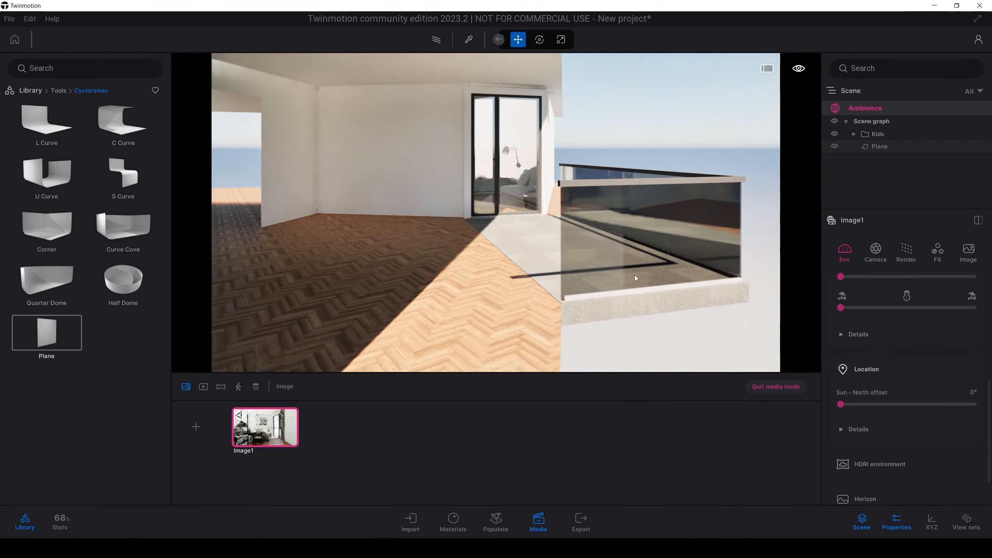
{"action": "left_click_drag", "start_coordinate": [840, 404], "coordinate": [962, 404]}
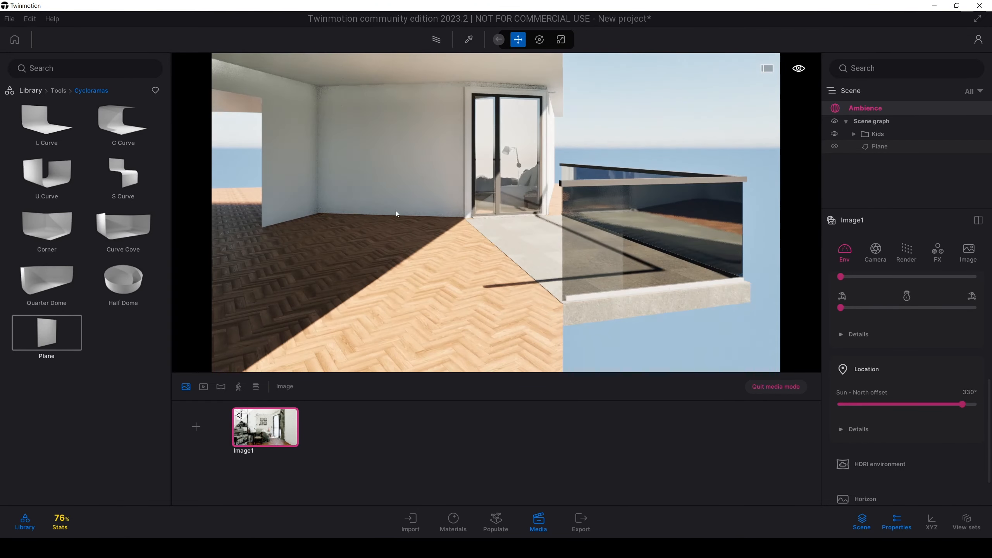
{"action": "key", "text": "w"}
{"action": "right_click_drag", "start_coordinate": [396, 214], "coordinate": [348, 215]}
{"action": "key", "text": "s"}
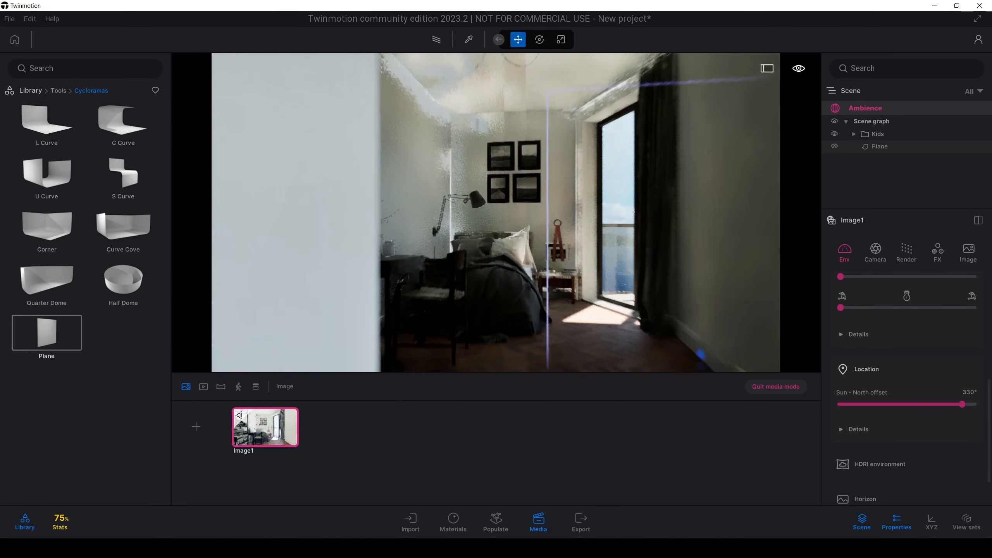
Step: Try a time of day of 18:47 with a Sun - North offset of 310° for Image1
{"action": "scroll", "coordinate": [933, 328], "scroll_direction": "up", "scroll_amount": 3}
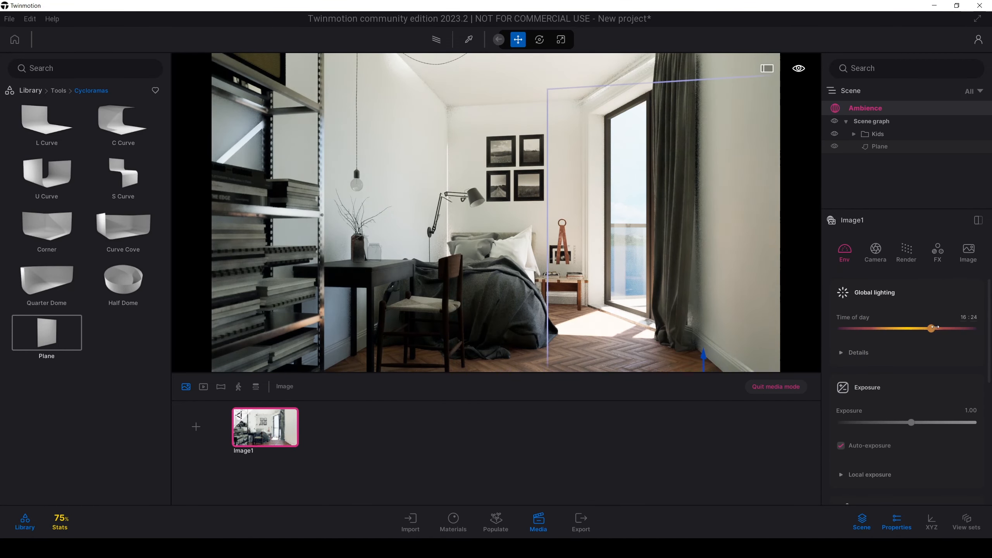
{"action": "mouse_move", "coordinate": [934, 328]}
{"action": "left_mouse_down"}
{"action": "mouse_move", "coordinate": [953, 327]}
{"action": "mouse_move", "coordinate": [945, 328]}
{"action": "left_mouse_up"}
{"action": "scroll", "coordinate": [917, 411], "scroll_direction": "down", "scroll_amount": 3}
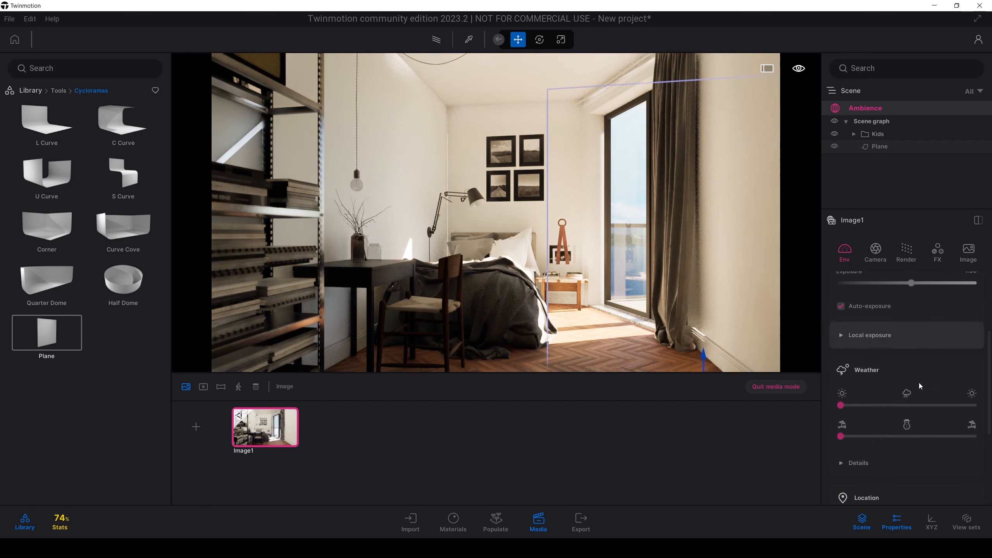
{"action": "scroll", "coordinate": [921, 386], "scroll_direction": "down", "scroll_amount": 3}
{"action": "mouse_move", "coordinate": [953, 408]}
{"action": "left_mouse_down"}
{"action": "mouse_move", "coordinate": [969, 408]}
{"action": "mouse_move", "coordinate": [955, 407]}
{"action": "left_mouse_up"}
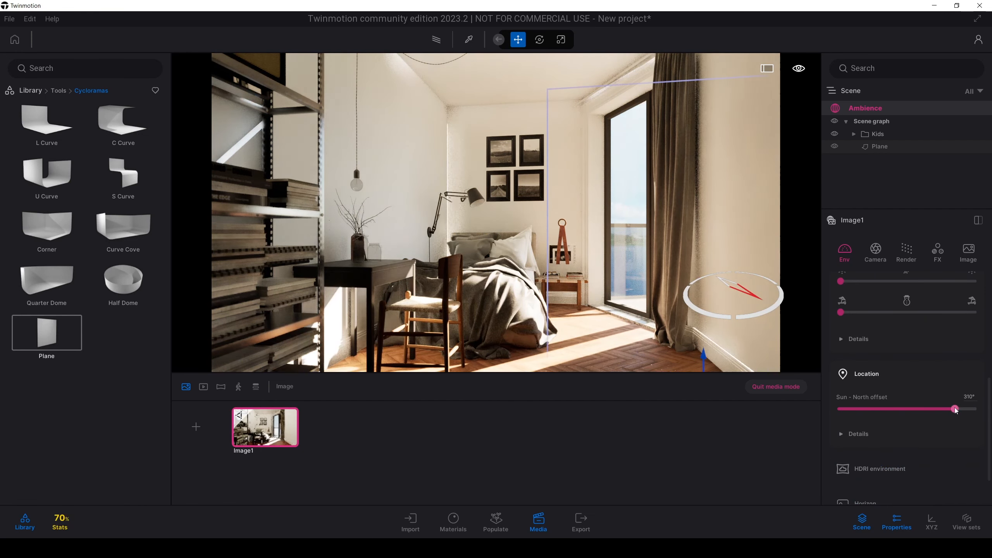
Step: Set Image1's time of day to 17:35 and its Sun - North offset to 316°
{"action": "scroll", "coordinate": [937, 402], "scroll_direction": "up", "scroll_amount": 5}
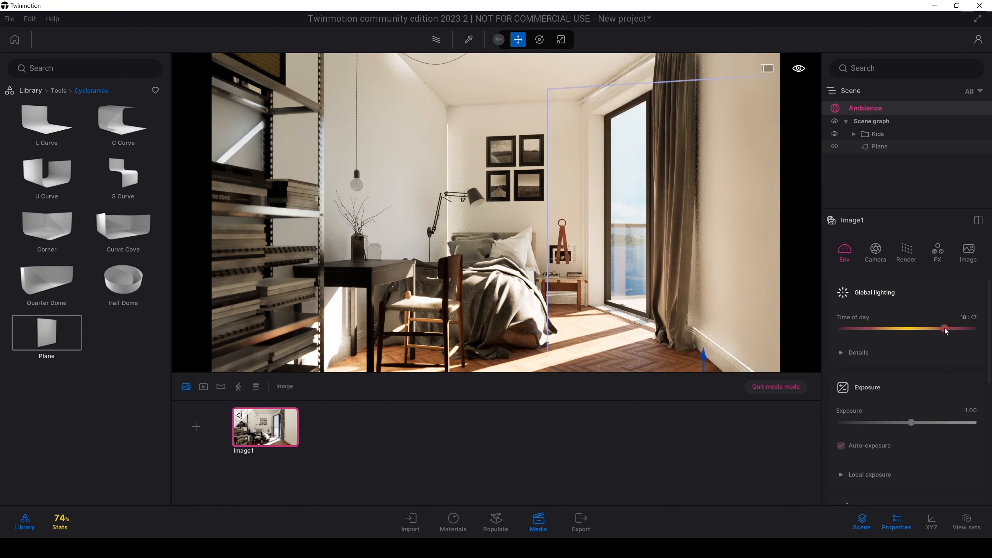
{"action": "left_click_drag", "start_coordinate": [945, 330], "coordinate": [937, 329]}
{"action": "scroll", "coordinate": [952, 371], "scroll_direction": "down", "scroll_amount": 5}
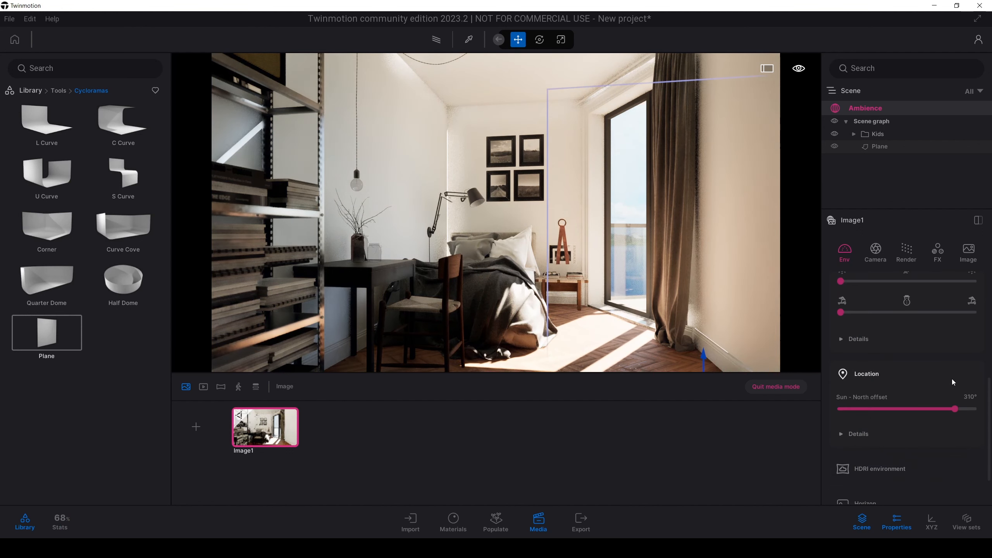
{"action": "left_click_drag", "start_coordinate": [955, 408], "coordinate": [957, 408]}
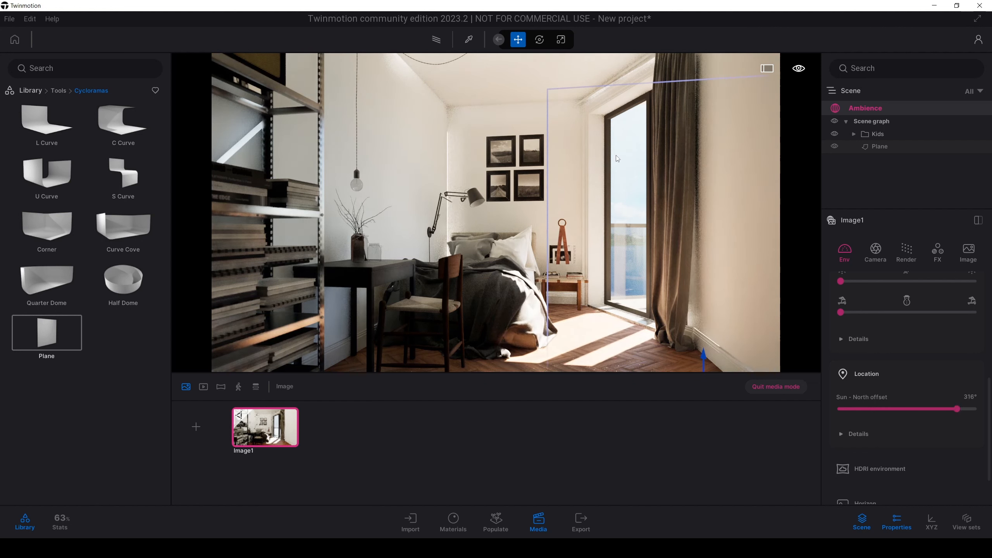
Step: Sample the Slightly worn chrome material above the balcony door and darken its color to grey
{"action": "key", "text": "t"}
{"action": "left_click", "coordinate": [639, 66]}
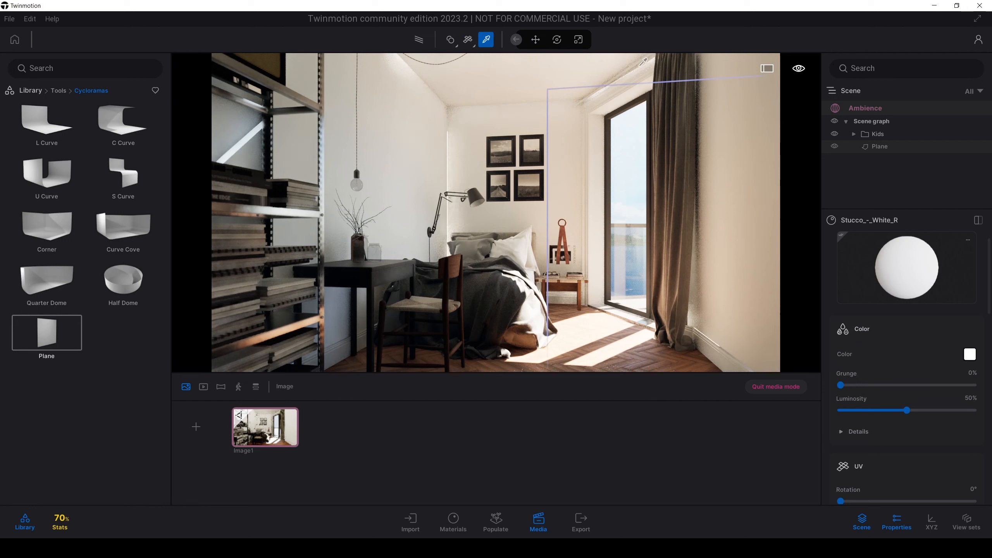
{"action": "left_click", "coordinate": [583, 94]}
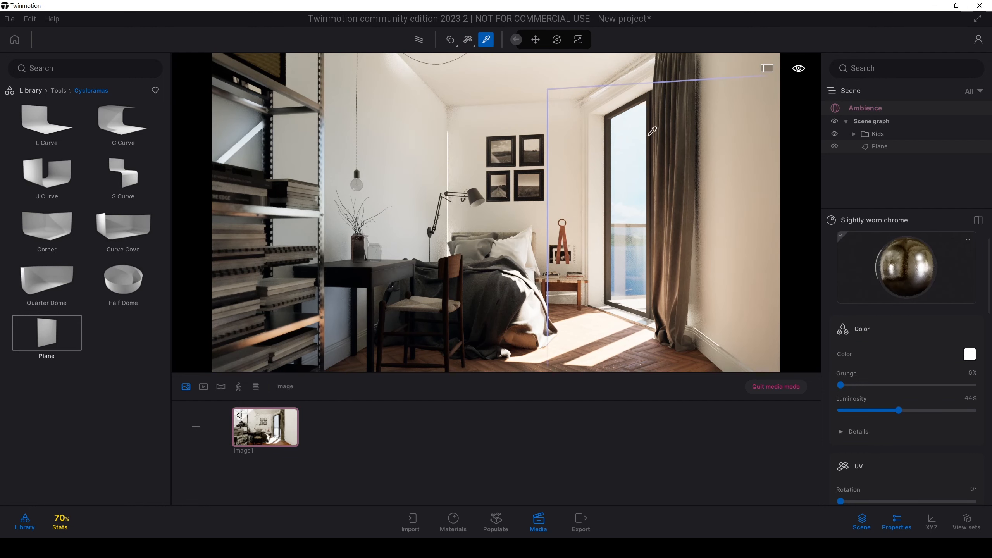
{"action": "left_click", "coordinate": [970, 355]}
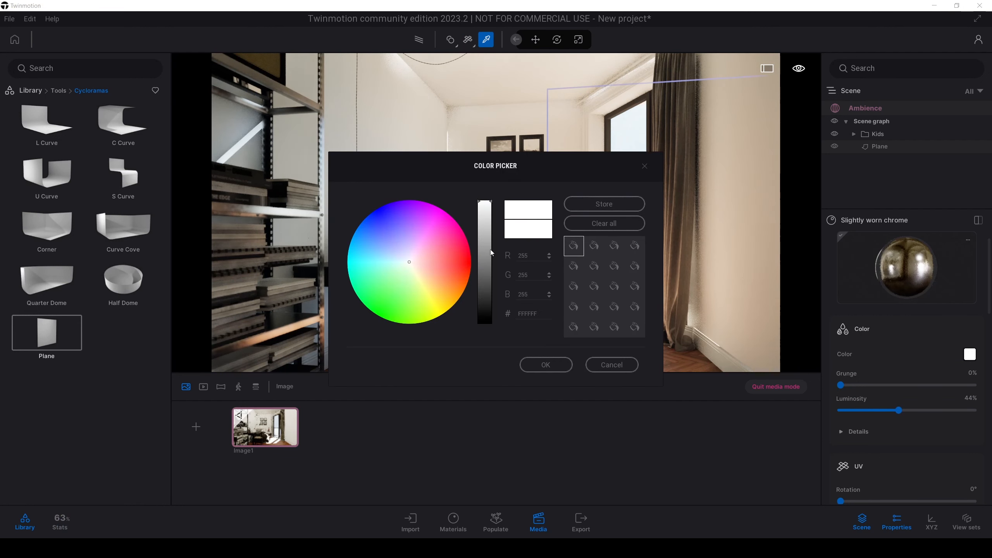
{"action": "left_click_drag", "start_coordinate": [486, 307], "coordinate": [491, 253]}
{"action": "left_click", "coordinate": [545, 363]}
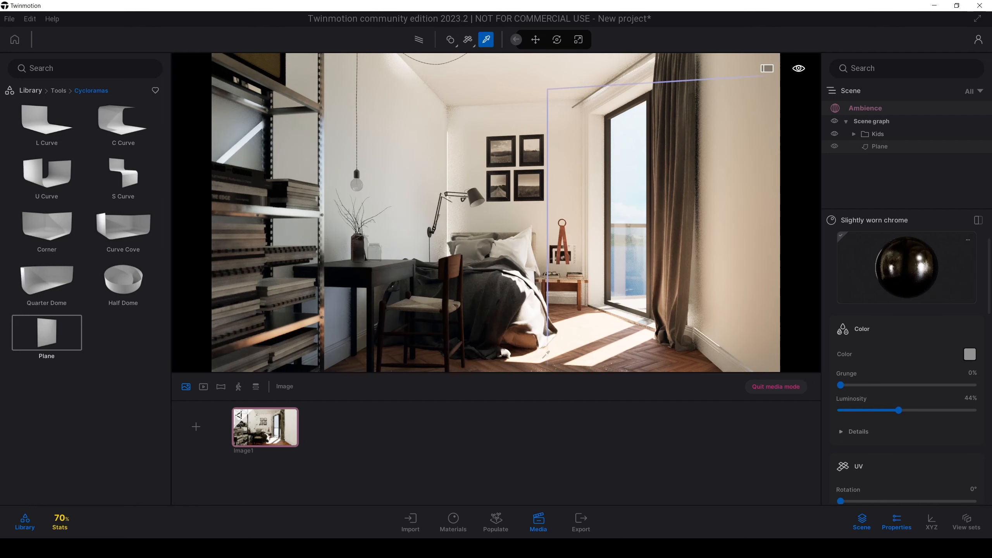
{"action": "left_click", "coordinate": [536, 40]}
{"action": "left_click", "coordinate": [656, 165]}
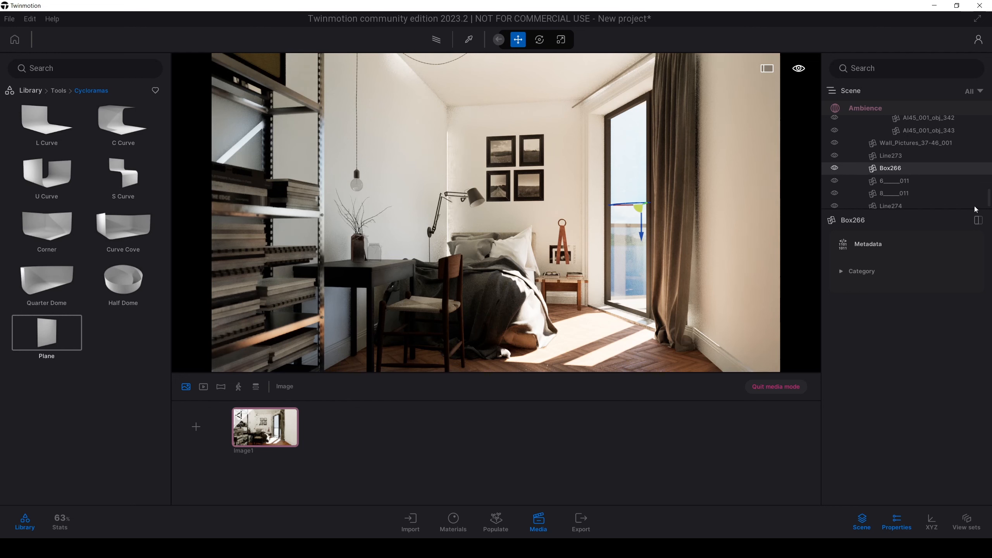
Step: Turn off auto-exposure in Image1's environment settings and compare the view with local exposure off and on, leaving it enabled
{"action": "left_click", "coordinate": [886, 103]}
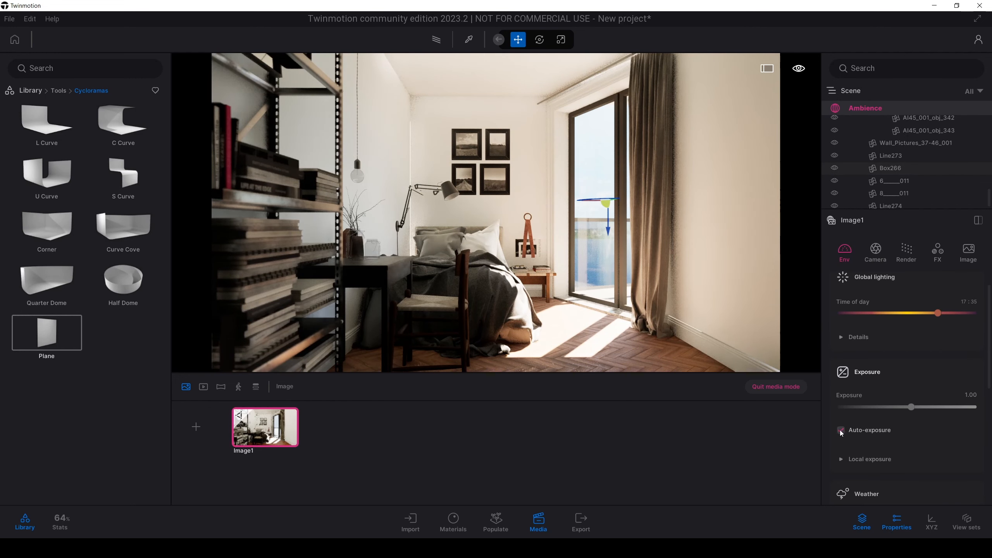
{"action": "left_click", "coordinate": [842, 430]}
{"action": "scroll", "coordinate": [843, 424], "scroll_direction": "down", "scroll_amount": 1}
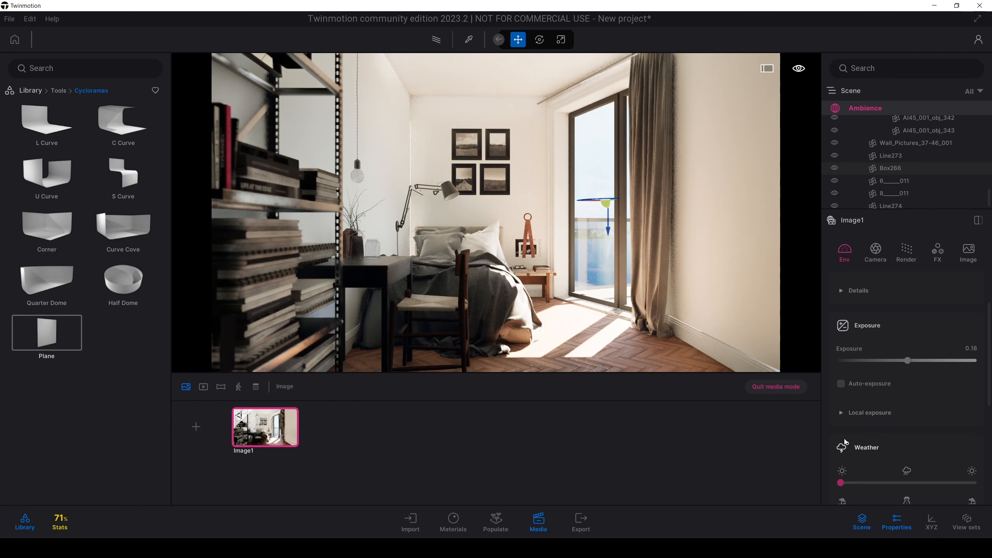
{"action": "left_click", "coordinate": [844, 416]}
{"action": "scroll", "coordinate": [844, 416], "scroll_direction": "down", "scroll_amount": 2}
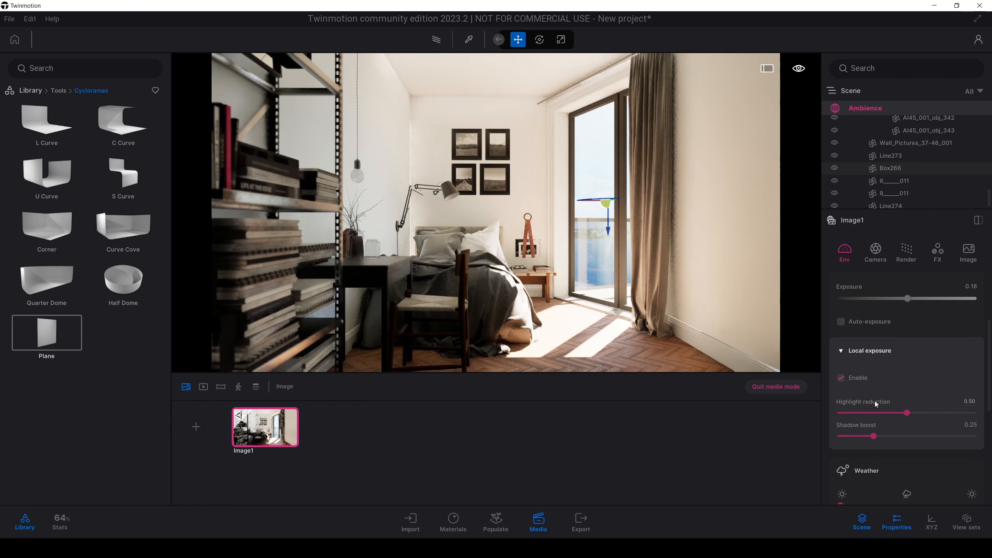
{"action": "left_click", "coordinate": [848, 381]}
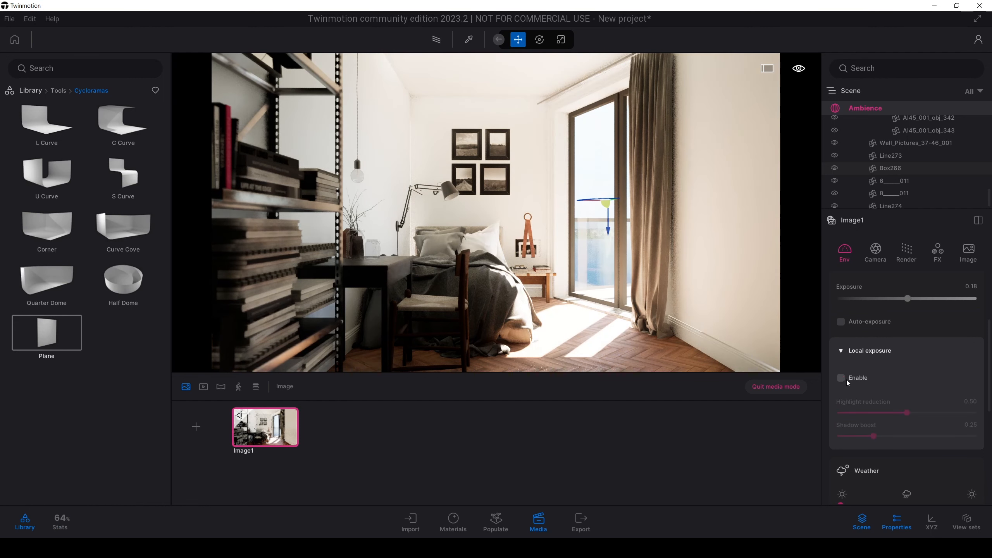
{"action": "left_click", "coordinate": [842, 379]}
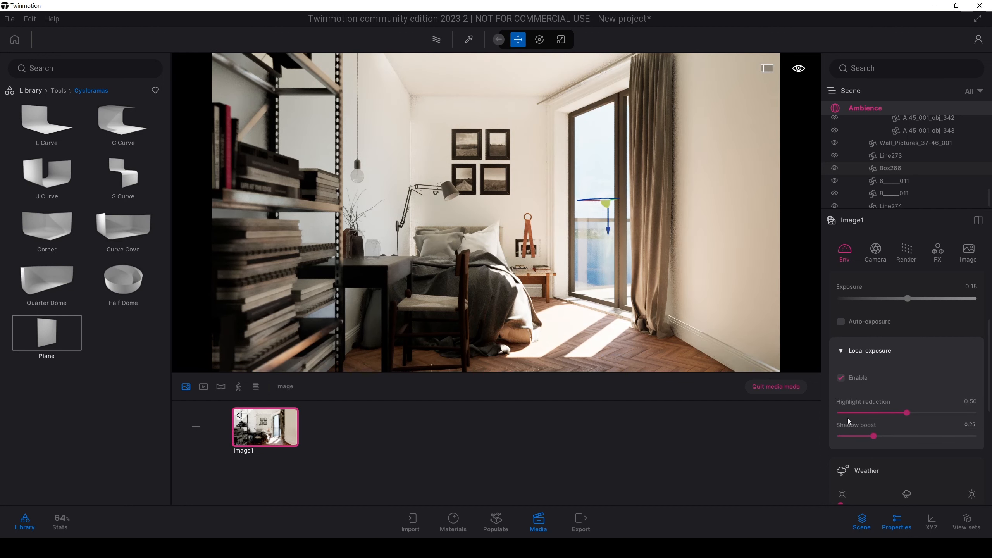
Step: Set Image1's global lighting ambient value to 2.00 and its white balance to 5472K
{"action": "scroll", "coordinate": [849, 421], "scroll_direction": "up", "scroll_amount": 1}
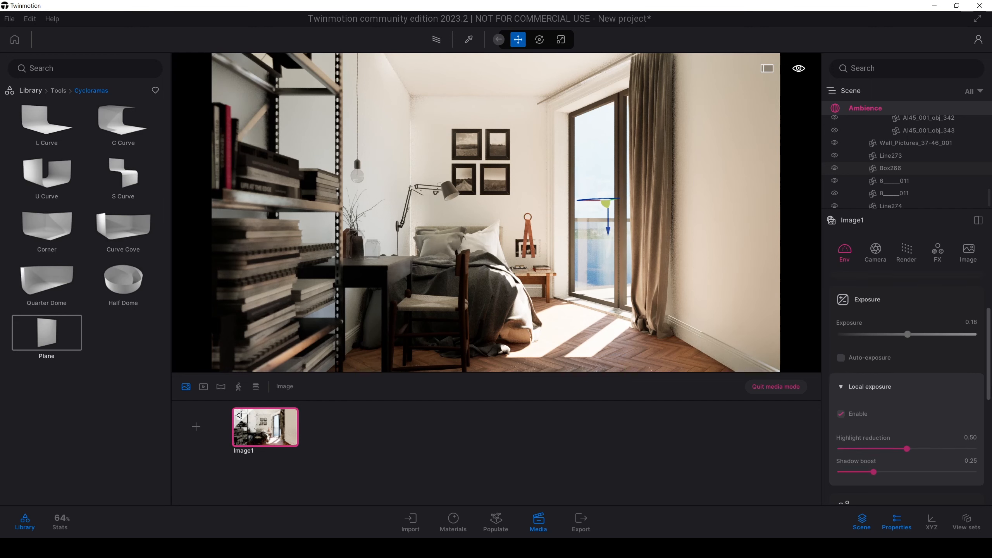
{"action": "scroll", "coordinate": [881, 350], "scroll_direction": "up", "scroll_amount": 2}
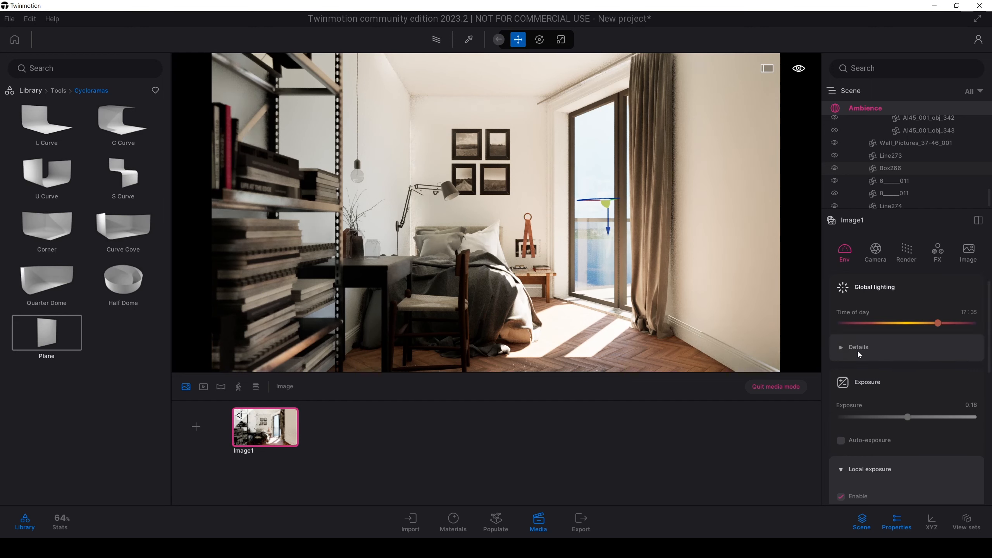
{"action": "left_click", "coordinate": [844, 348]}
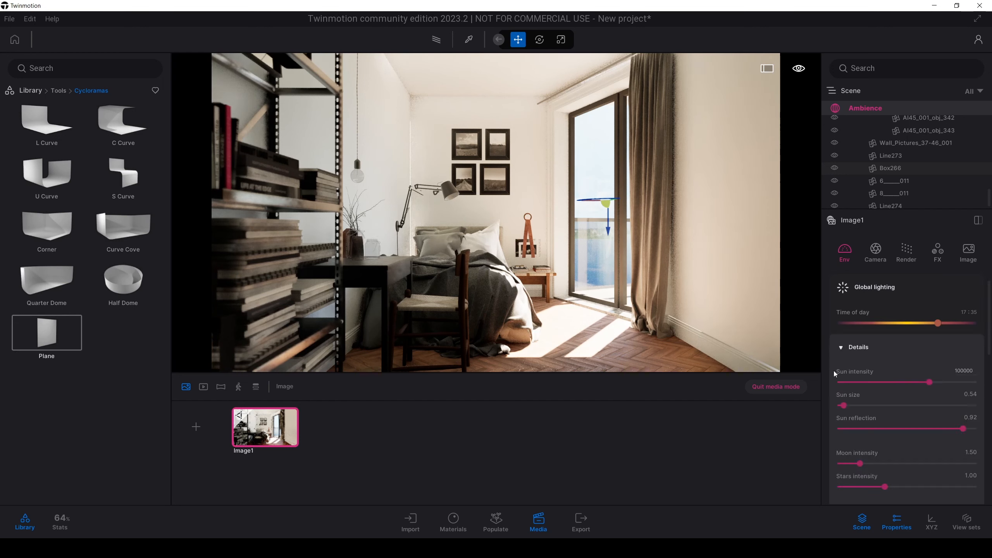
{"action": "scroll", "coordinate": [846, 389], "scroll_direction": "down", "scroll_amount": 2}
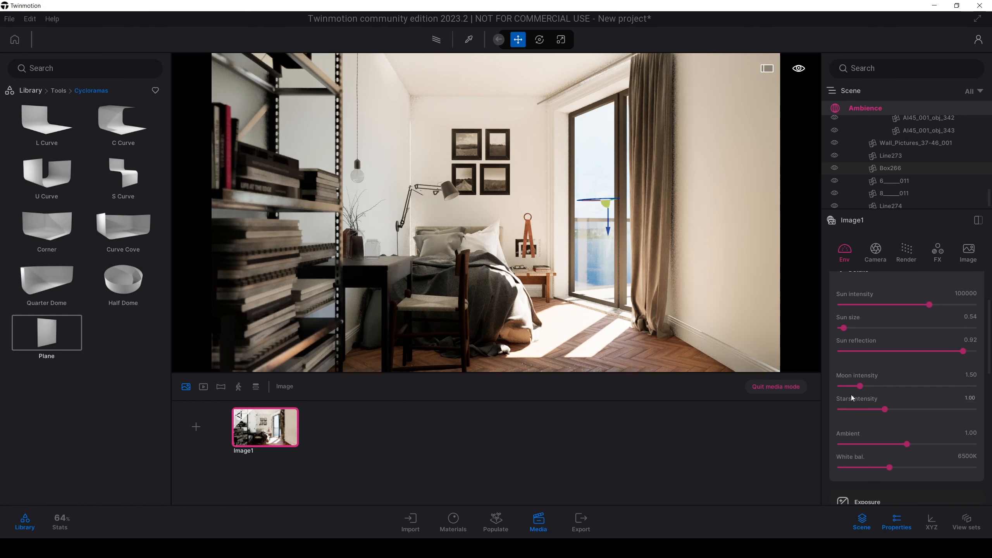
{"action": "left_click_drag", "start_coordinate": [907, 445], "coordinate": [989, 447]}
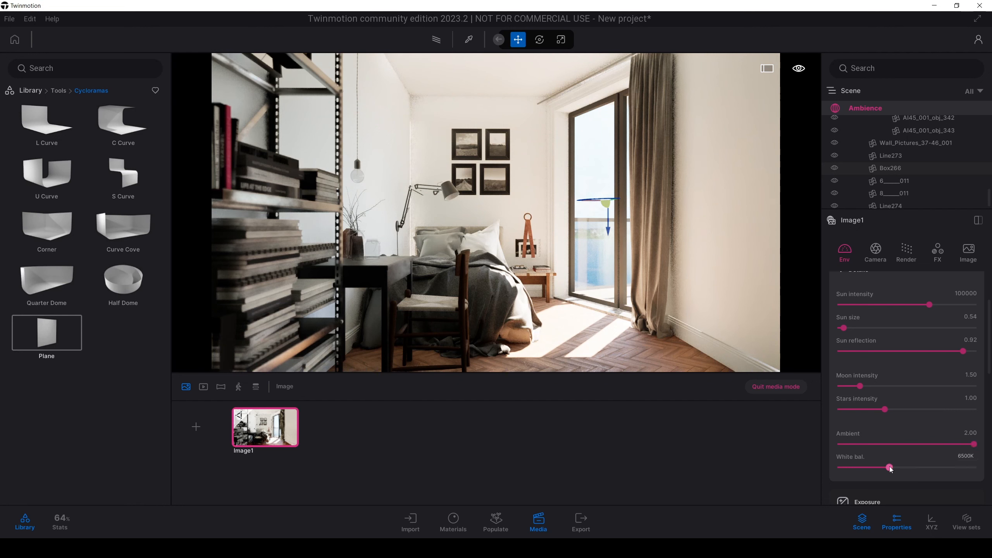
{"action": "left_click_drag", "start_coordinate": [889, 467], "coordinate": [878, 467]}
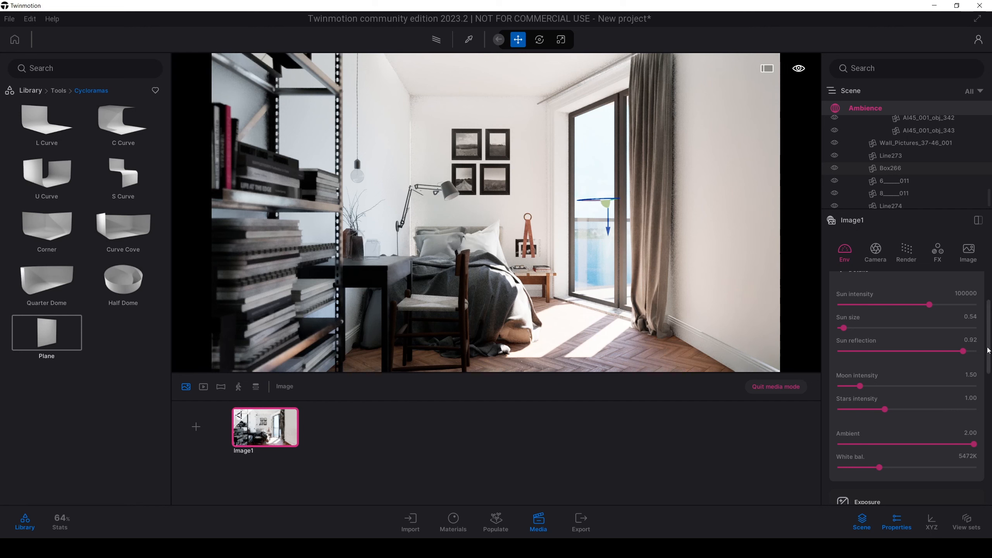
{"action": "scroll", "coordinate": [879, 390], "scroll_direction": "up", "scroll_amount": 3}
{"action": "left_click", "coordinate": [863, 353]}
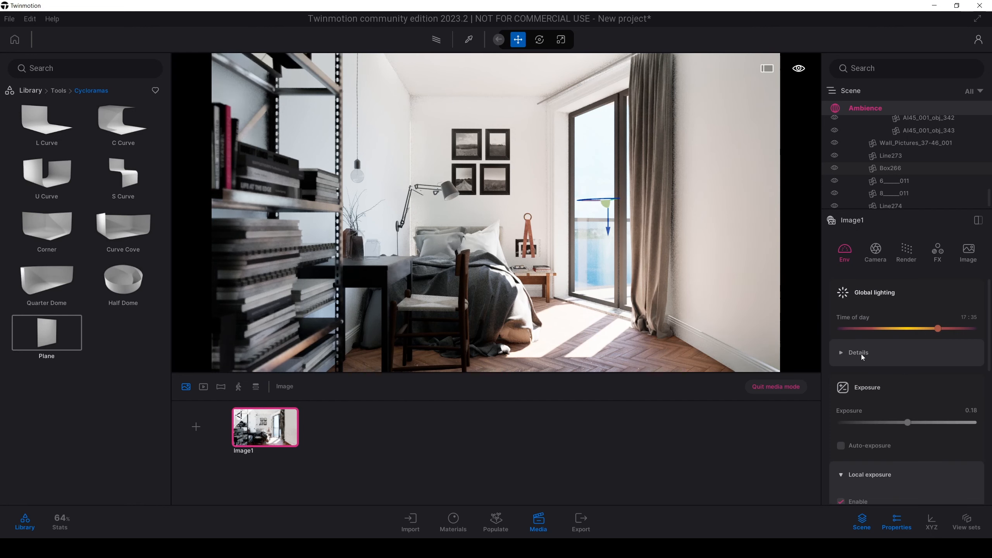
Step: Lower the sun intensity in Image1's global lighting details to 61957
{"action": "left_click", "coordinate": [861, 353]}
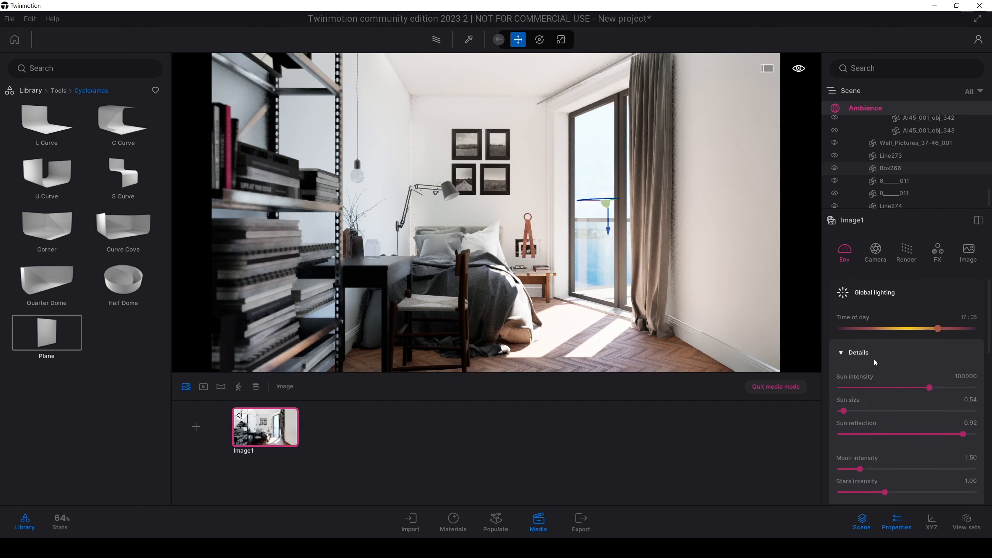
{"action": "left_click_drag", "start_coordinate": [924, 387], "coordinate": [888, 387]}
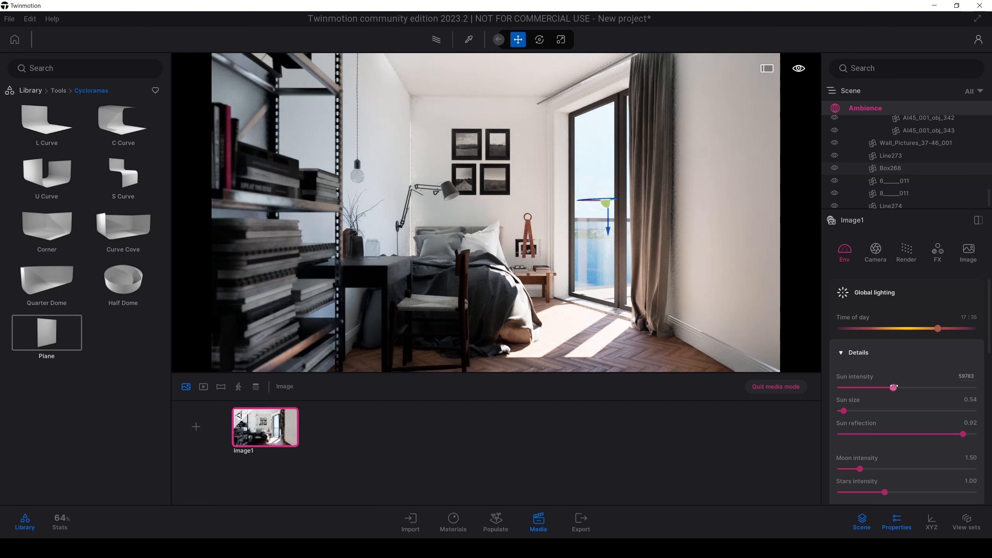
{"action": "left_click", "coordinate": [848, 357]}
Step: Set Image1's local exposure to a shadow boost of 0.95 and a highlight reduction of 0.89
{"action": "scroll", "coordinate": [851, 424], "scroll_direction": "down", "scroll_amount": 4}
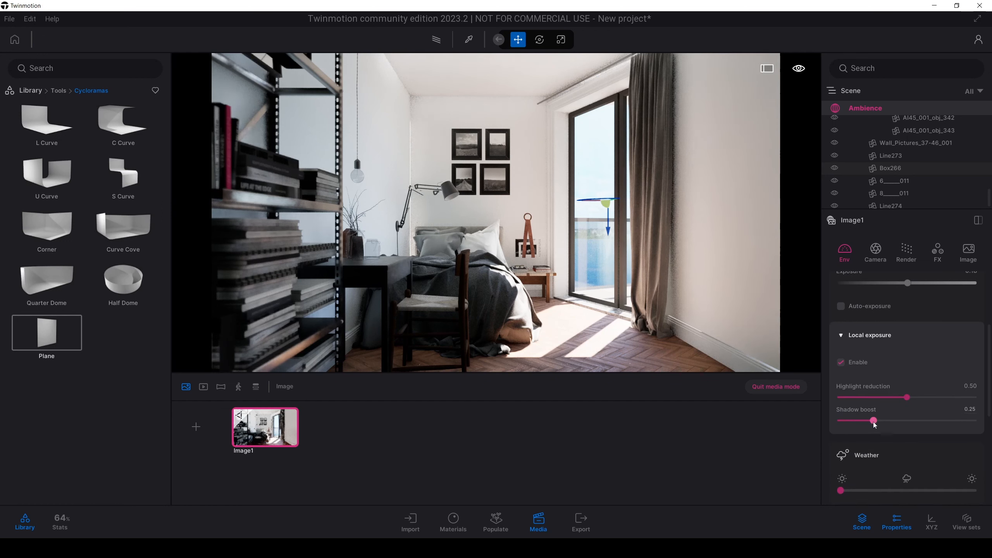
{"action": "left_click_drag", "start_coordinate": [876, 424], "coordinate": [967, 425]}
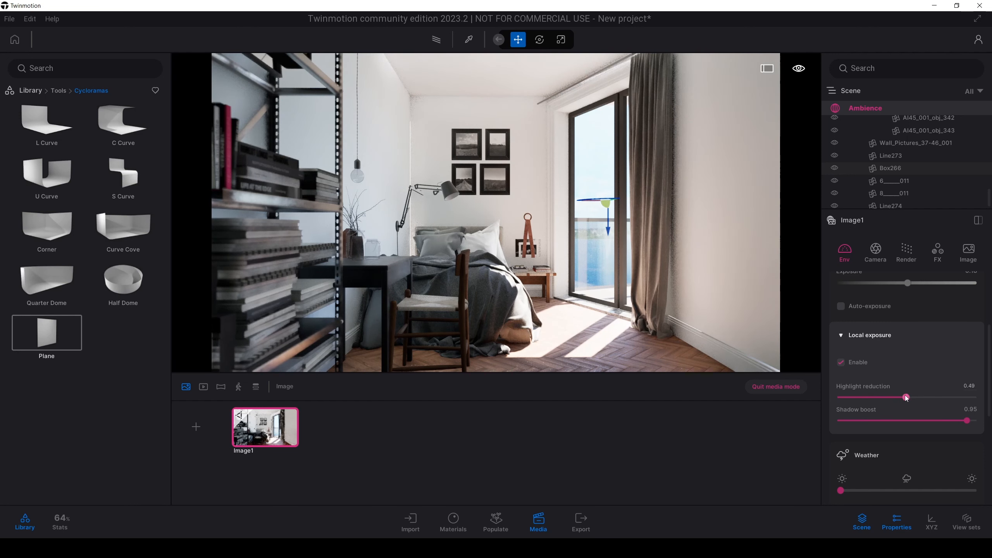
{"action": "left_click_drag", "start_coordinate": [910, 397], "coordinate": [959, 397]}
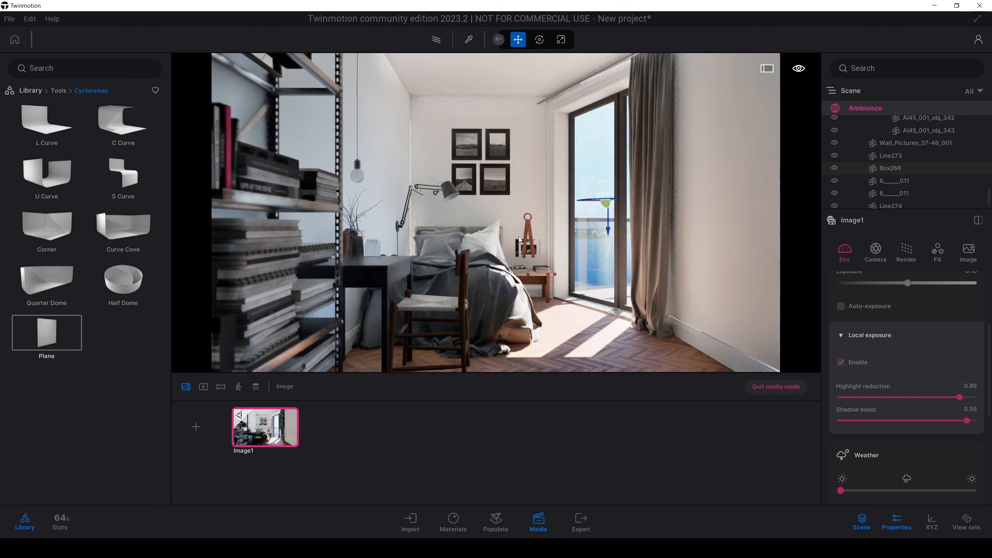
Step: Add an area light from the library's Lights category at the balcony door and view the door from outside
{"action": "left_click", "coordinate": [604, 176]}
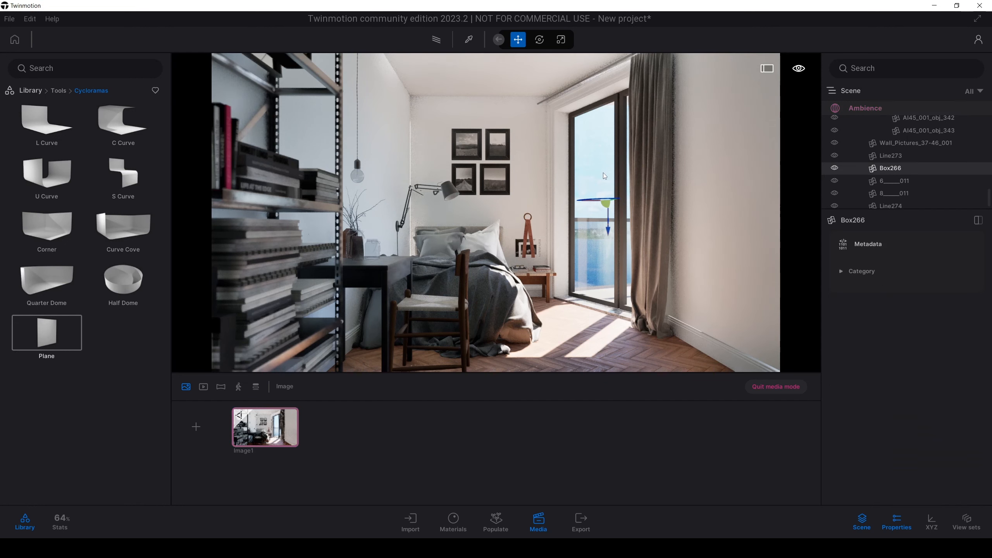
{"action": "left_click", "coordinate": [28, 91]}
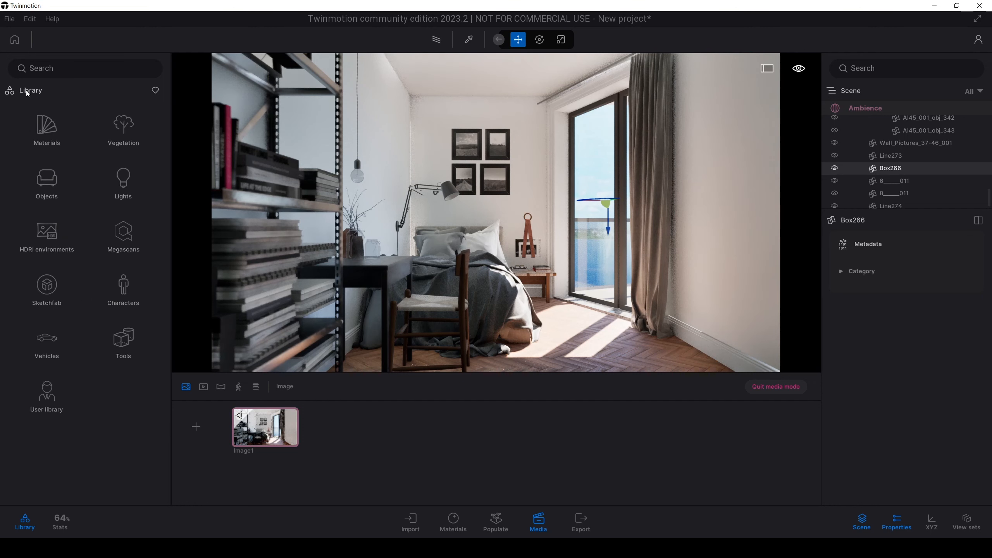
{"action": "left_click", "coordinate": [123, 180]}
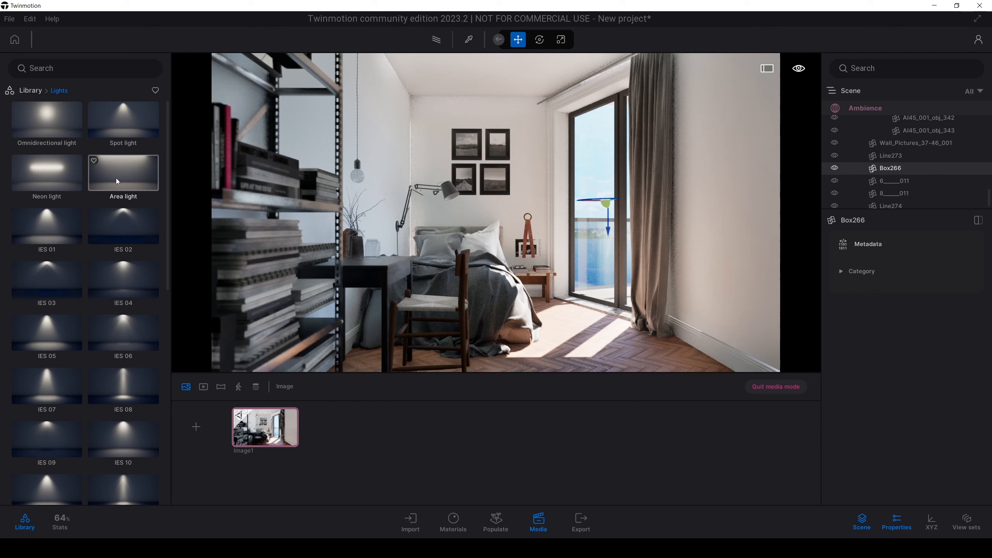
{"action": "left_click_drag", "start_coordinate": [116, 181], "coordinate": [603, 178]}
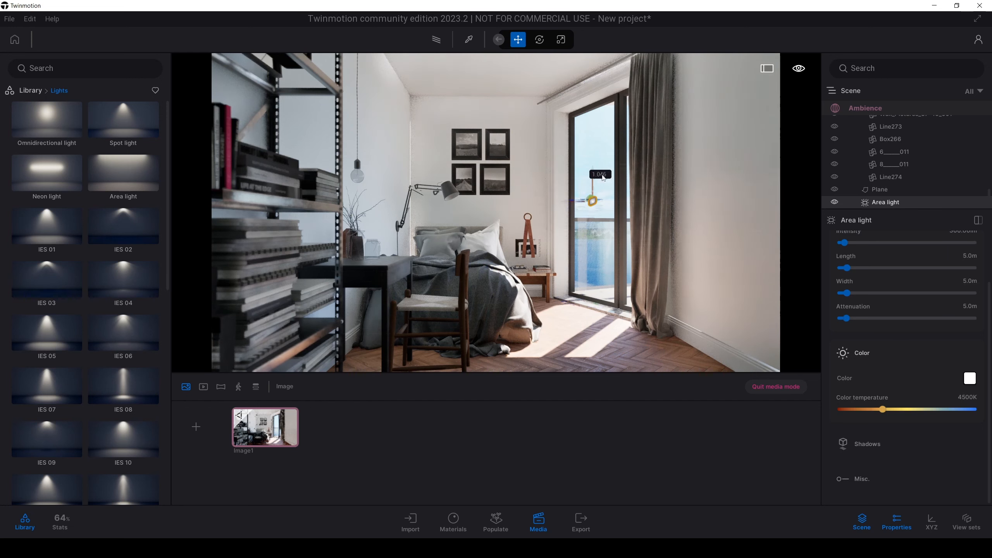
{"action": "key", "text": "w"}
{"action": "right_click_drag", "start_coordinate": [603, 178], "coordinate": [558, 211]}
Step: Set the new area light's length to 1.0 m and its width to 2.2 m
{"action": "left_click_drag", "start_coordinate": [989, 315], "coordinate": [989, 298]}
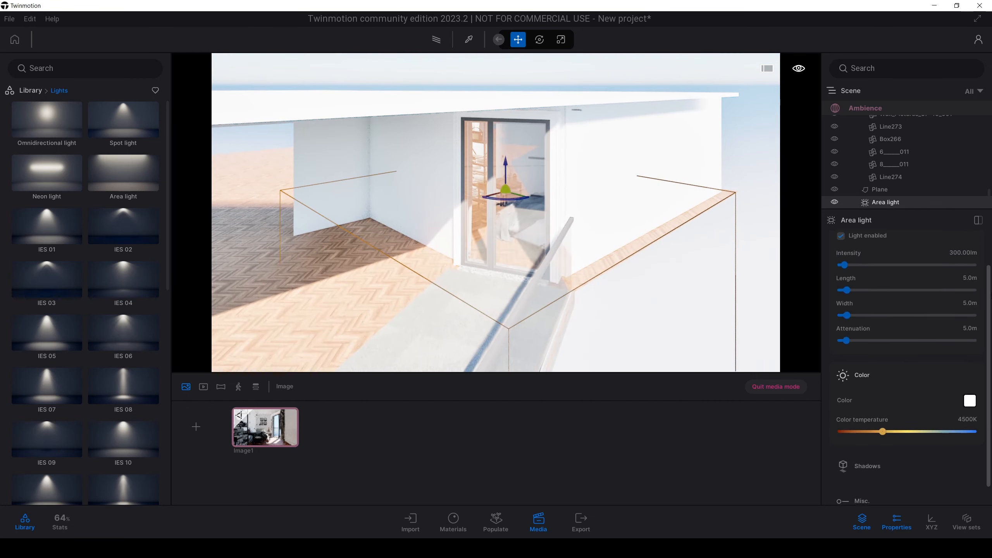
{"action": "scroll", "coordinate": [956, 284], "scroll_direction": "up", "scroll_amount": 2}
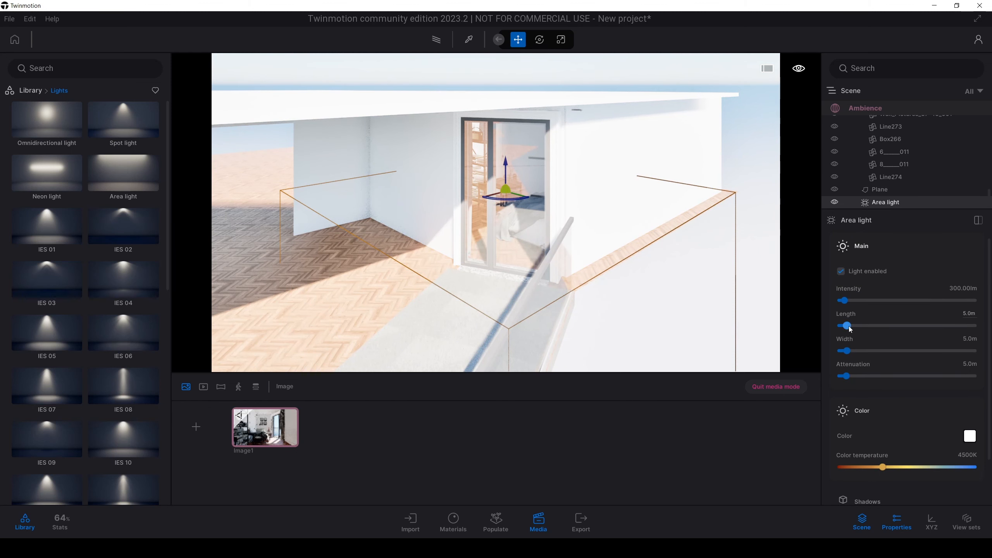
{"action": "left_click_drag", "start_coordinate": [851, 329], "coordinate": [843, 350]}
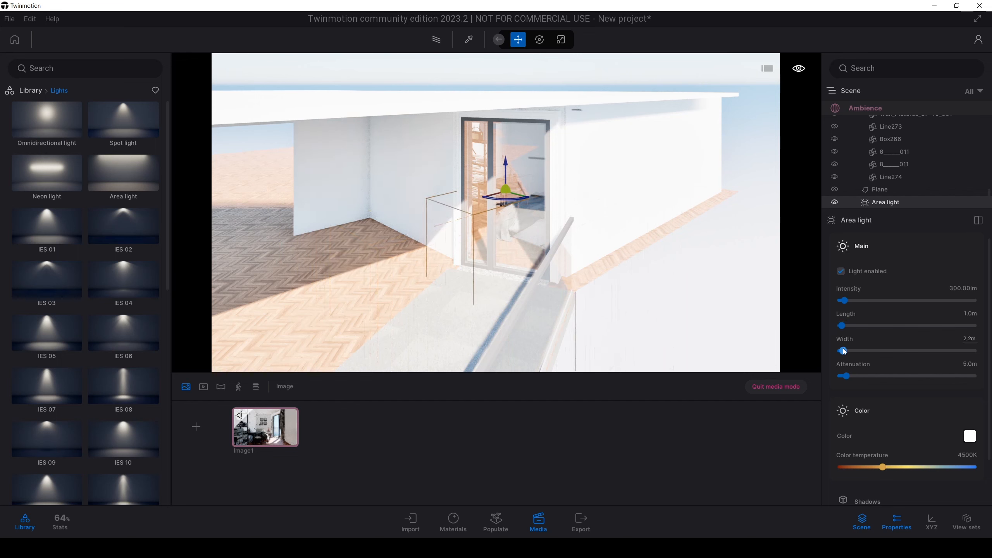
Step: Rotate the area light by -90 degrees so it stands upright and place it in front of the balcony door
{"action": "key", "text": "e"}
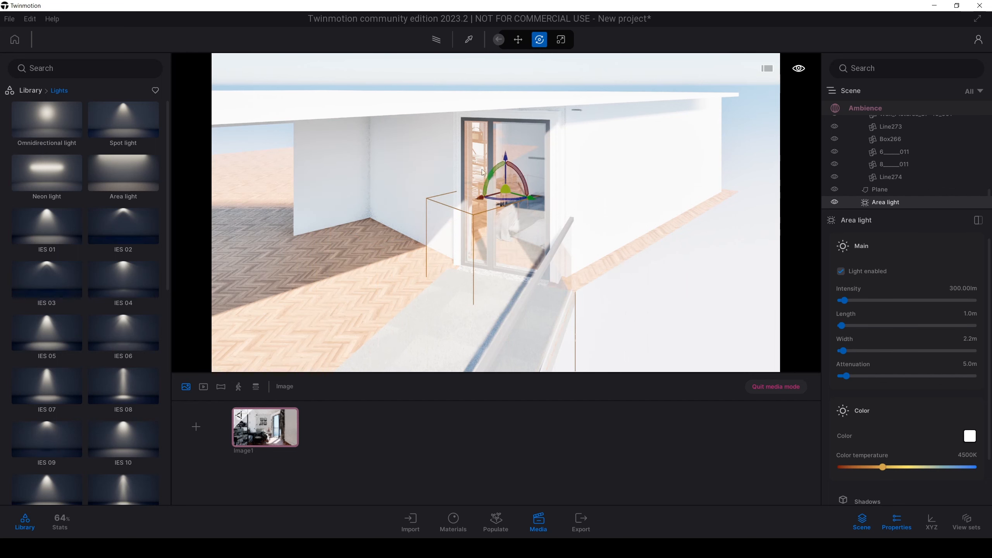
{"action": "left_click_drag", "start_coordinate": [494, 174], "coordinate": [465, 214]}
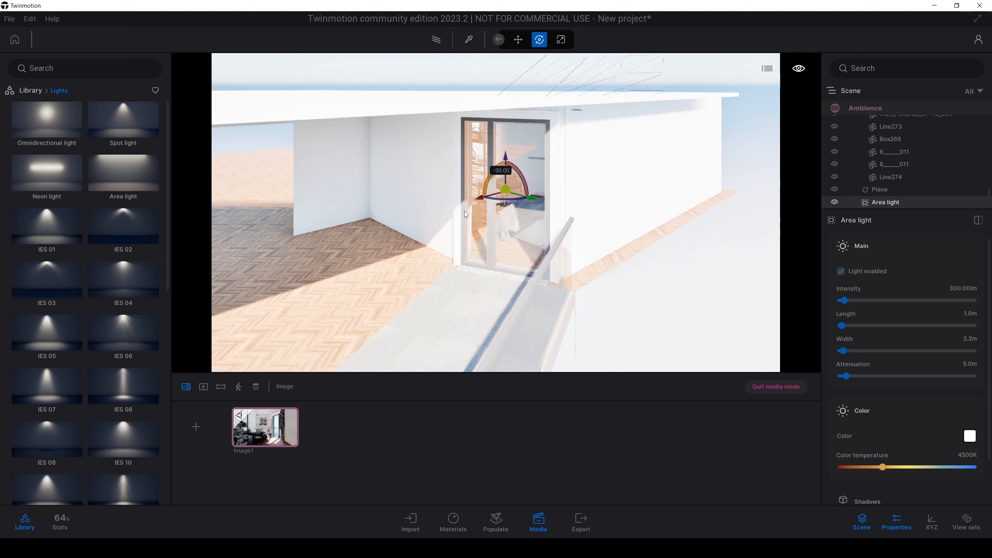
{"action": "left_click_drag", "start_coordinate": [504, 197], "coordinate": [502, 221]}
Step: Set the width of the area light at the balcony door to 2.0 m
{"action": "left_click_drag", "start_coordinate": [843, 351], "coordinate": [843, 351]}
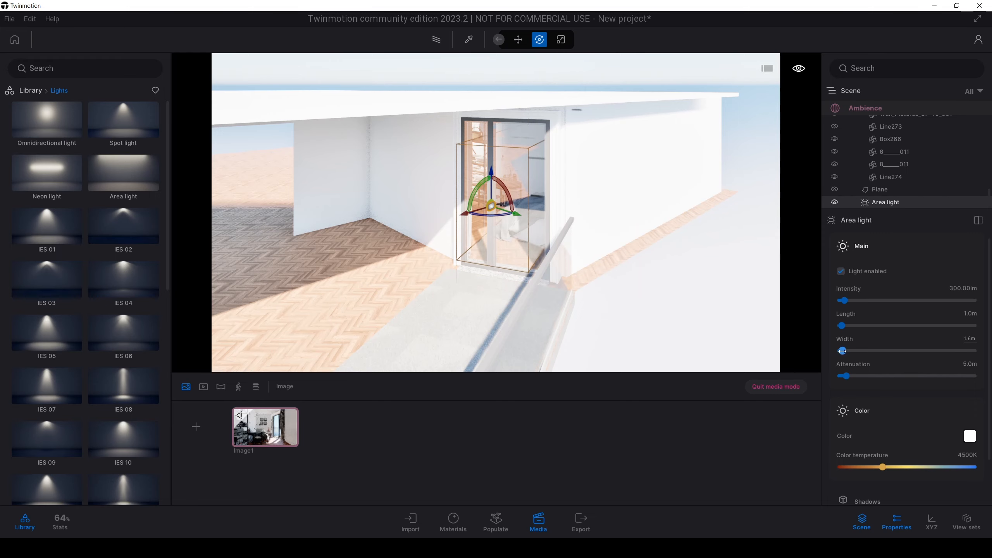
{"action": "key", "text": "w"}
{"action": "right_click_drag", "start_coordinate": [727, 358], "coordinate": [729, 342]}
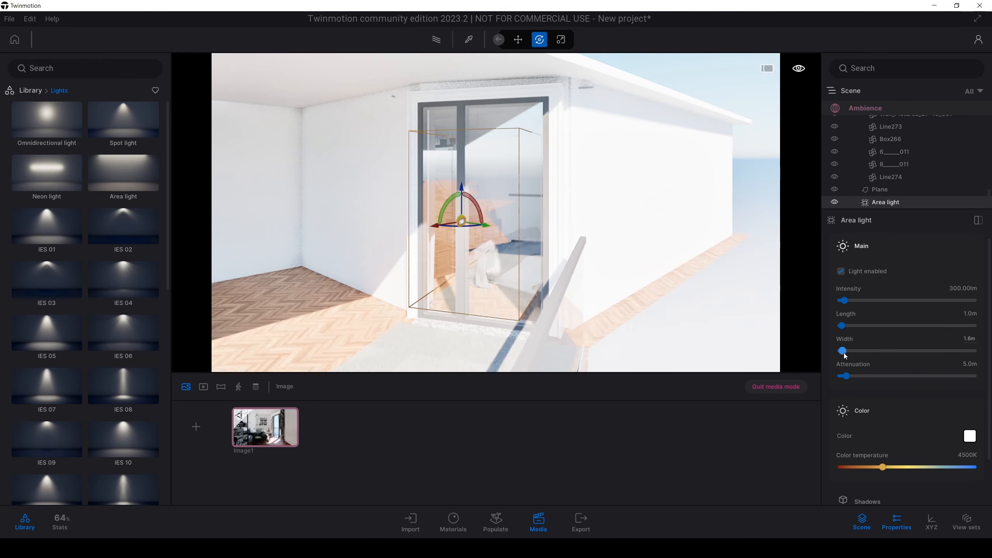
{"action": "type", "text": "2"}
{"action": "key", "text": "Return"}
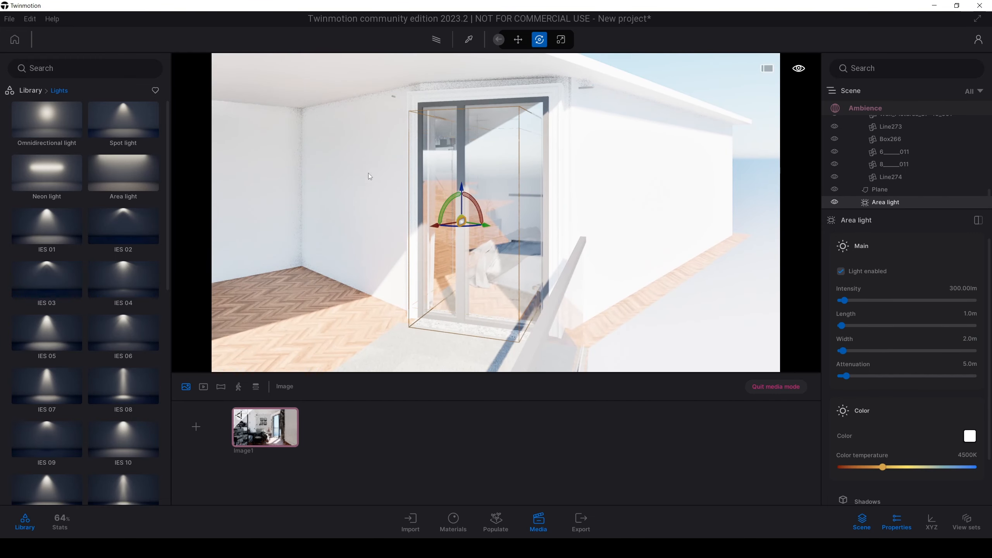
Step: Raise the area light to line up with the balcony door's height and set its length to 1.2 m
{"action": "left_click_drag", "start_coordinate": [463, 188], "coordinate": [463, 177]}
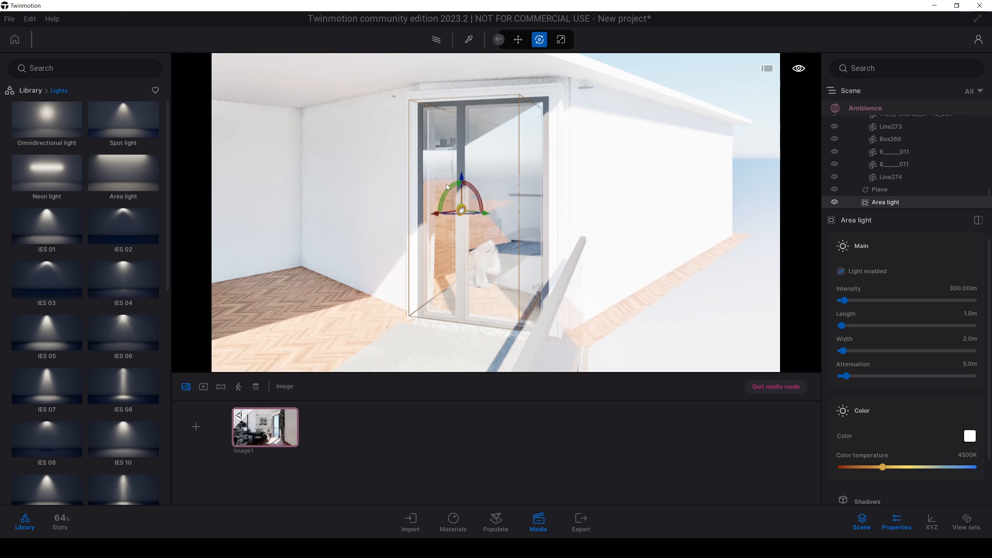
{"action": "key", "text": "a"}
{"action": "right_click_drag", "start_coordinate": [464, 178], "coordinate": [479, 177]}
{"action": "key", "text": "d"}
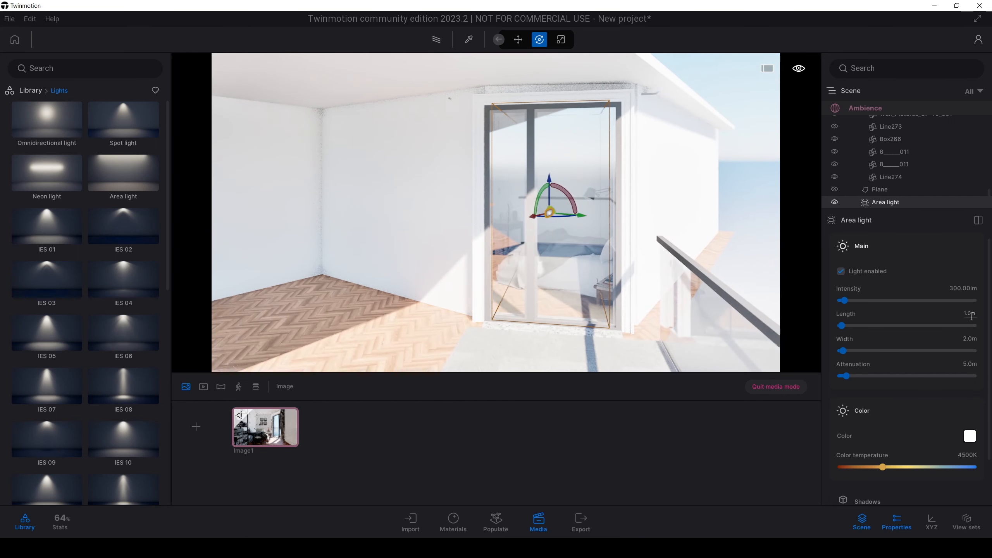
{"action": "type", "text": "2"}
{"action": "key", "text": "Return"}
Step: Return to the Image1 view and set the door area light's intensity to 2635.04 lm and color temperature to 11285K
{"action": "key", "text": "s"}
{"action": "mouse_move", "coordinate": [468, 241]}
{"action": "right_mouse_down"}
{"action": "mouse_move", "coordinate": [433, 241]}
{"action": "mouse_move", "coordinate": [465, 244]}
{"action": "right_mouse_up"}
{"action": "key", "text": "s"}
{"action": "key", "text": "w"}
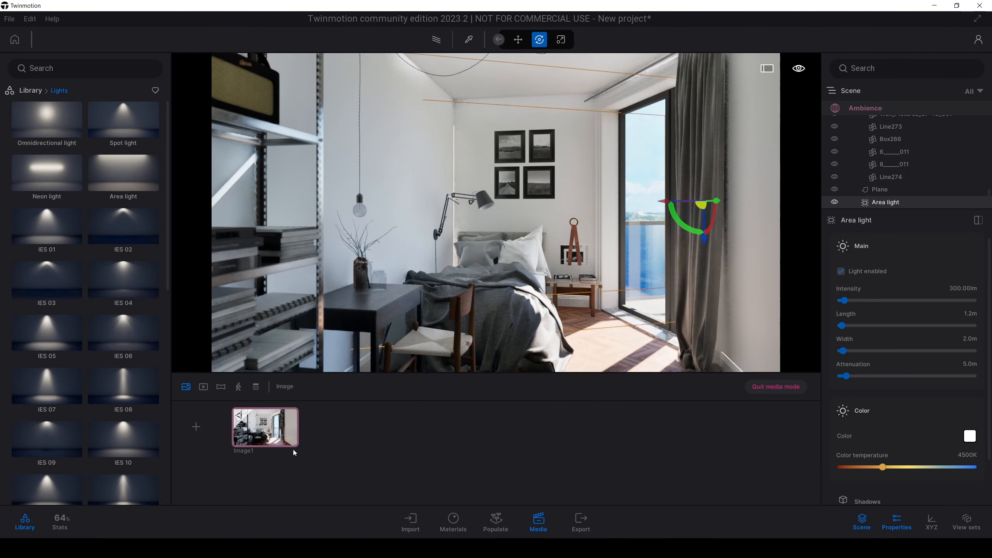
{"action": "mouse_move", "coordinate": [264, 439]}
{"action": "left_click", "coordinate": [263, 439]}
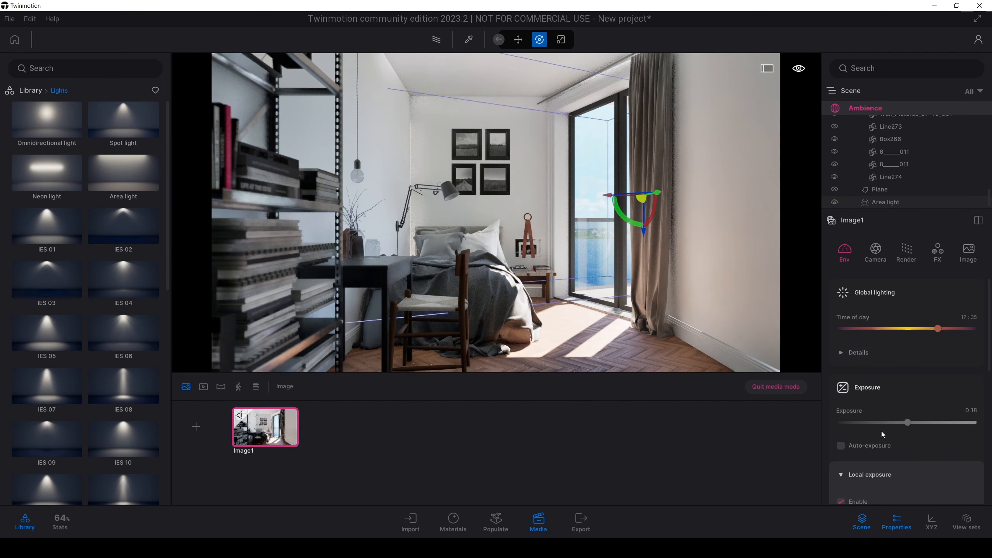
{"action": "left_click", "coordinate": [888, 204]}
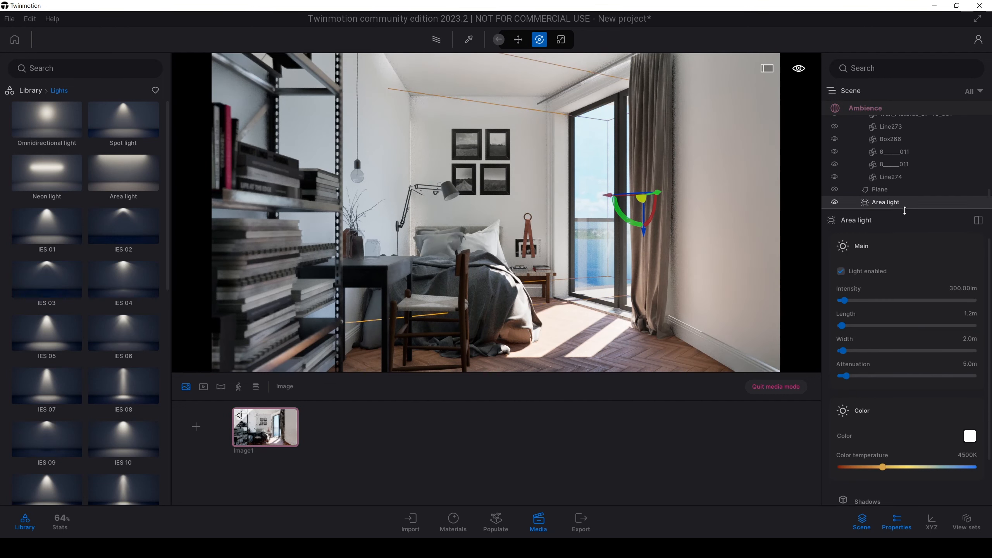
{"action": "mouse_move", "coordinate": [989, 390]}
{"action": "left_mouse_down"}
{"action": "mouse_move", "coordinate": [989, 399]}
{"action": "mouse_move", "coordinate": [988, 388]}
{"action": "left_mouse_up"}
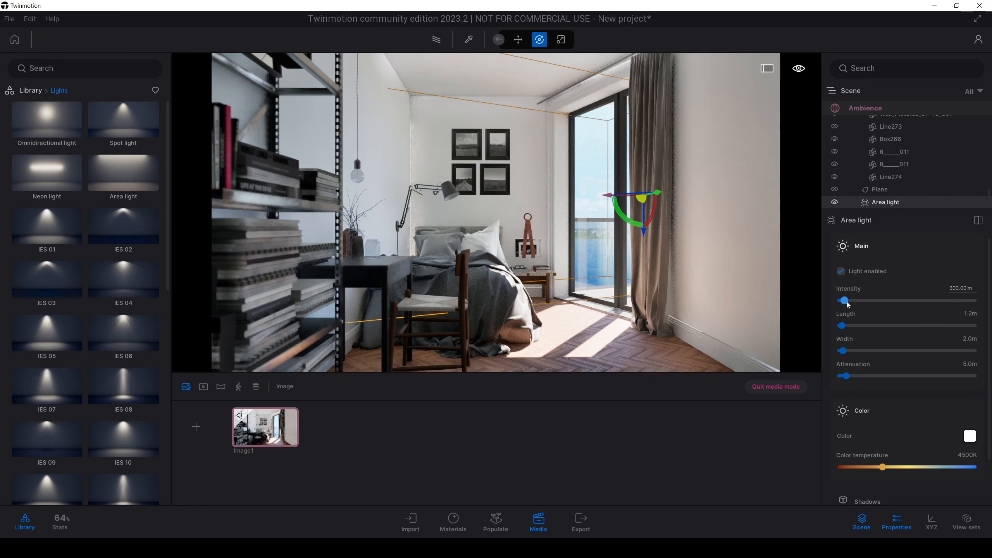
{"action": "left_click_drag", "start_coordinate": [847, 302], "coordinate": [876, 304]}
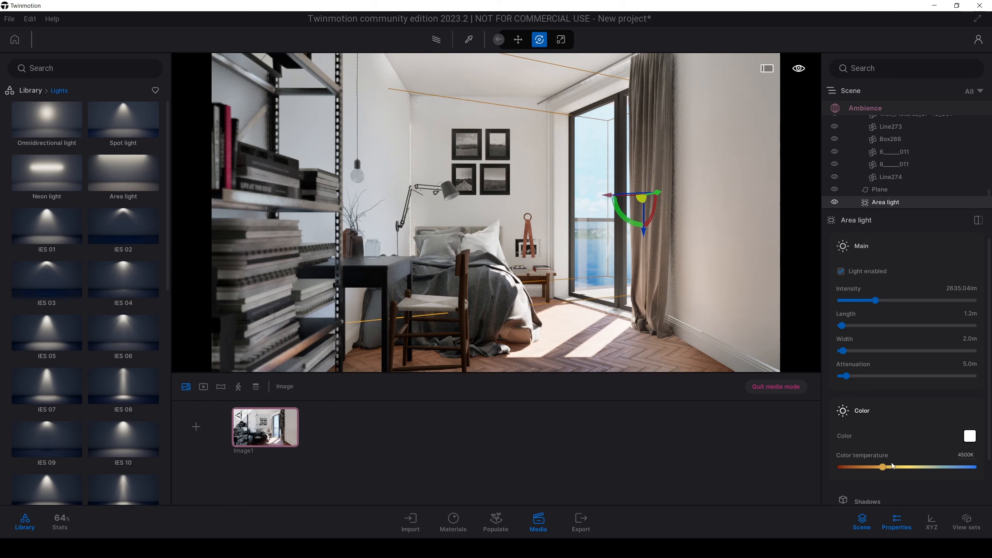
{"action": "left_click_drag", "start_coordinate": [885, 467], "coordinate": [965, 468]}
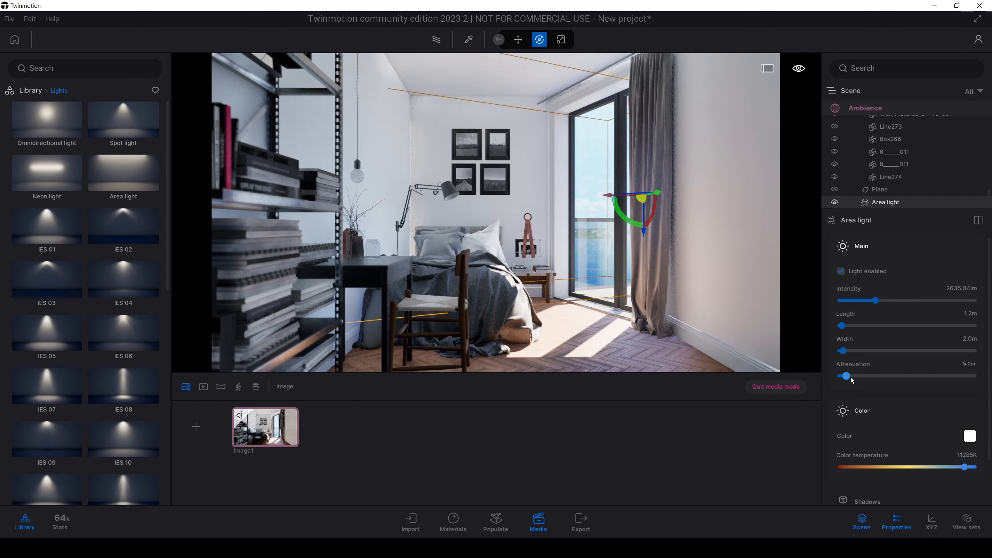
Step: Set the door area light's attenuation to 2.0 m, and slightly lower its color temperature and intensity
{"action": "left_click", "coordinate": [967, 366]}
{"action": "type", "text": "2"}
{"action": "key", "text": "Return"}
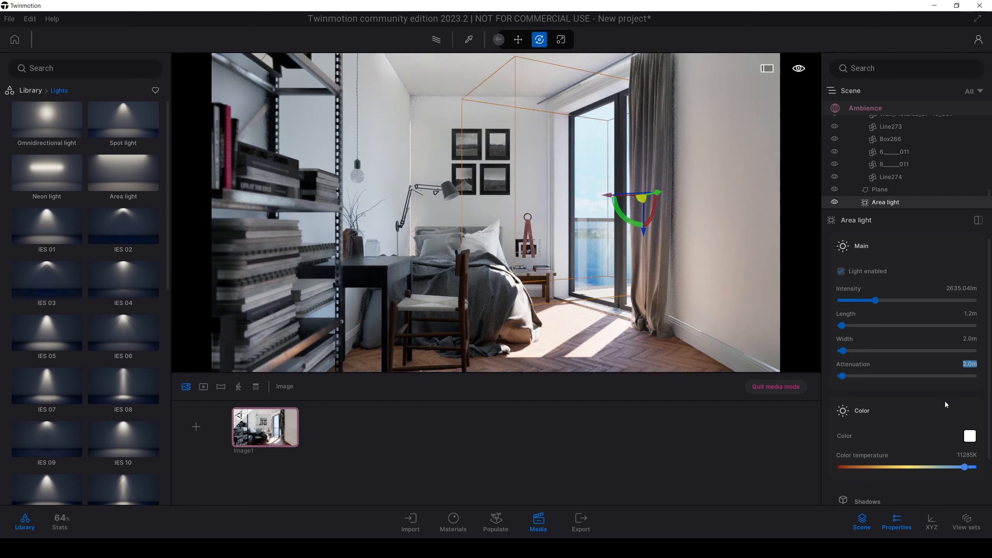
{"action": "left_click_drag", "start_coordinate": [969, 469], "coordinate": [947, 469]}
{"action": "mouse_move", "coordinate": [877, 300]}
{"action": "left_mouse_down"}
{"action": "mouse_move", "coordinate": [952, 300]}
{"action": "mouse_move", "coordinate": [850, 301]}
{"action": "mouse_move", "coordinate": [870, 302]}
{"action": "left_mouse_up"}
Step: Lower the highlight reduction in Image1's local exposure settings to 0.66
{"action": "left_click", "coordinate": [859, 110]}
{"action": "scroll", "coordinate": [871, 448], "scroll_direction": "down", "scroll_amount": 1}
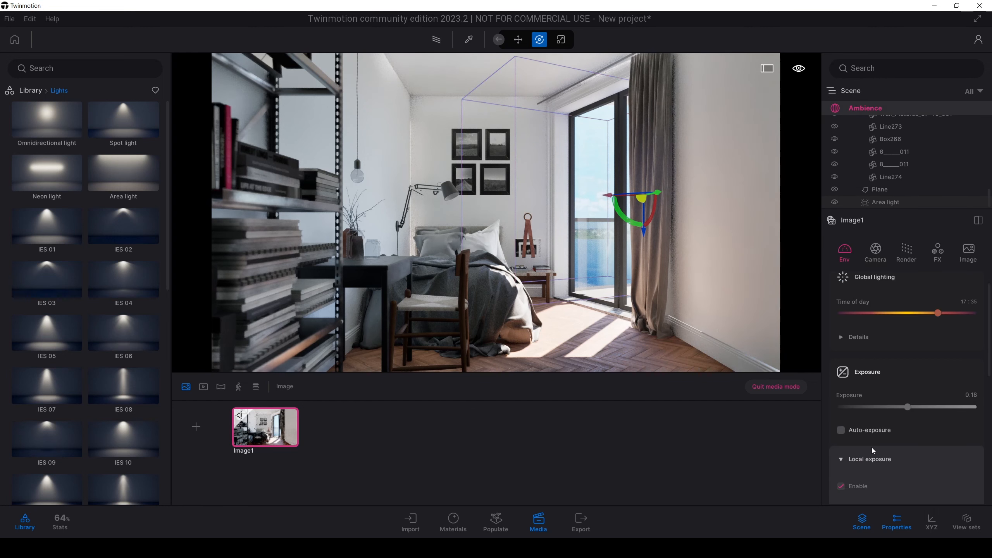
{"action": "scroll", "coordinate": [871, 447], "scroll_direction": "down", "scroll_amount": 3}
{"action": "left_click_drag", "start_coordinate": [957, 433], "coordinate": [929, 429]}
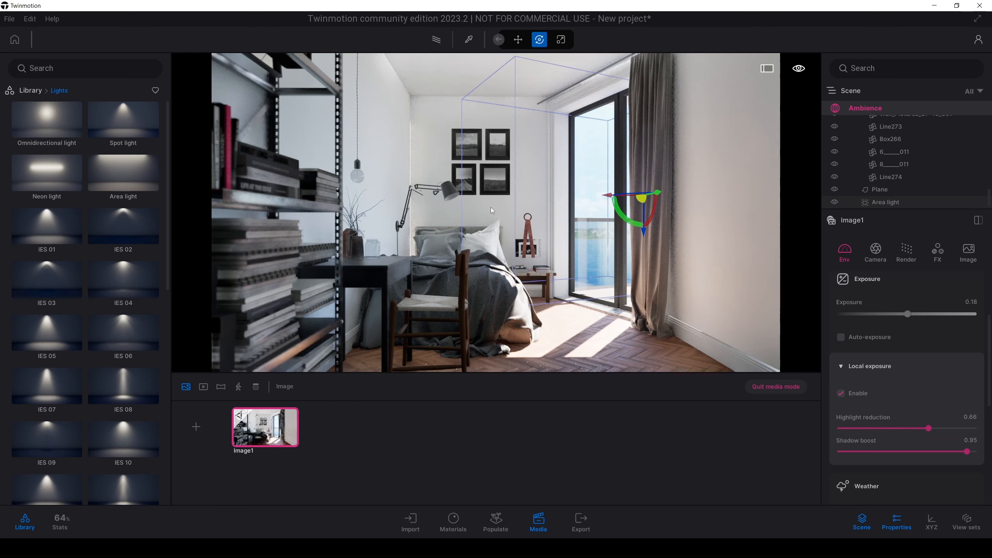
Step: Place a second area light on the bedroom ceiling and leave media mode to view it from inside the room
{"action": "left_click_drag", "start_coordinate": [122, 177], "coordinate": [520, 86]}
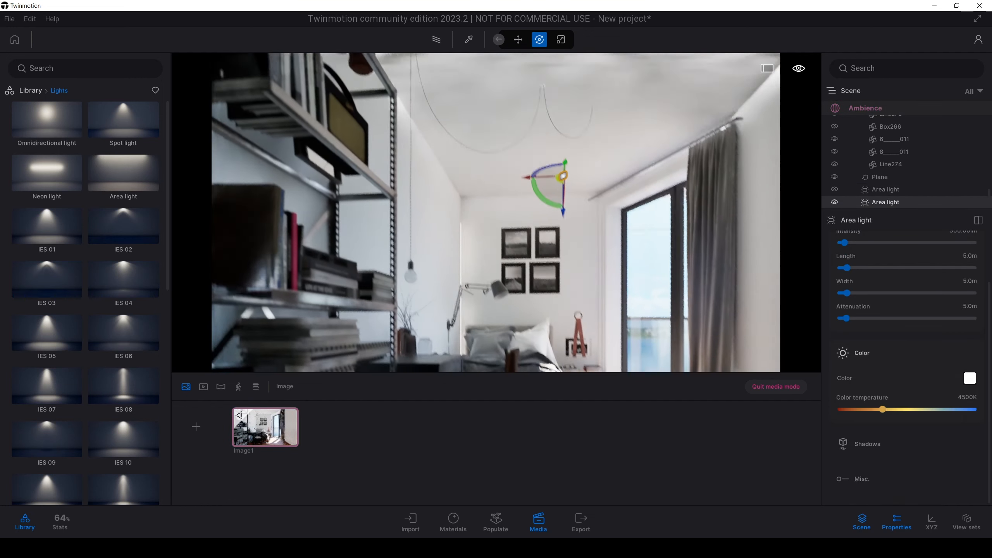
{"action": "right_click_drag", "start_coordinate": [520, 86], "coordinate": [461, 98]}
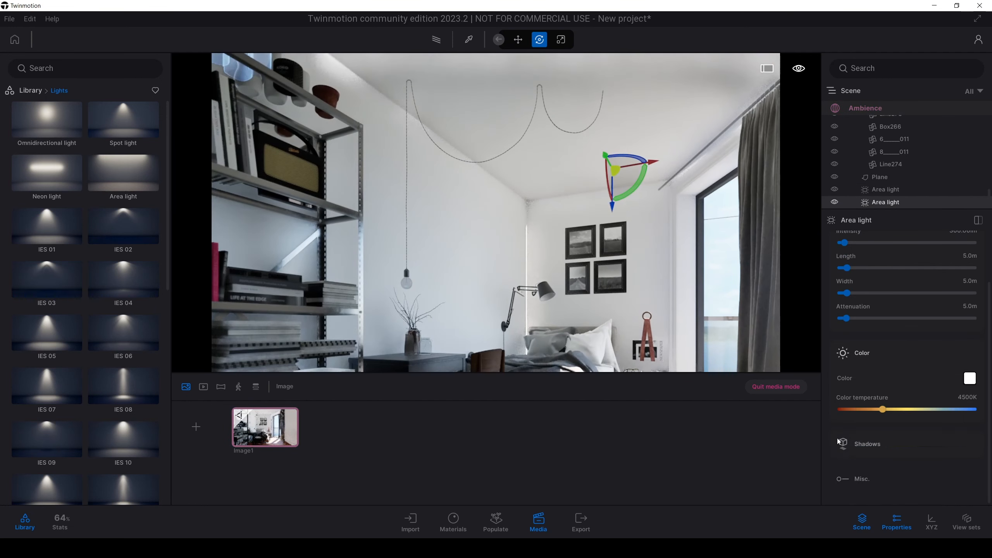
{"action": "left_click", "coordinate": [781, 387]}
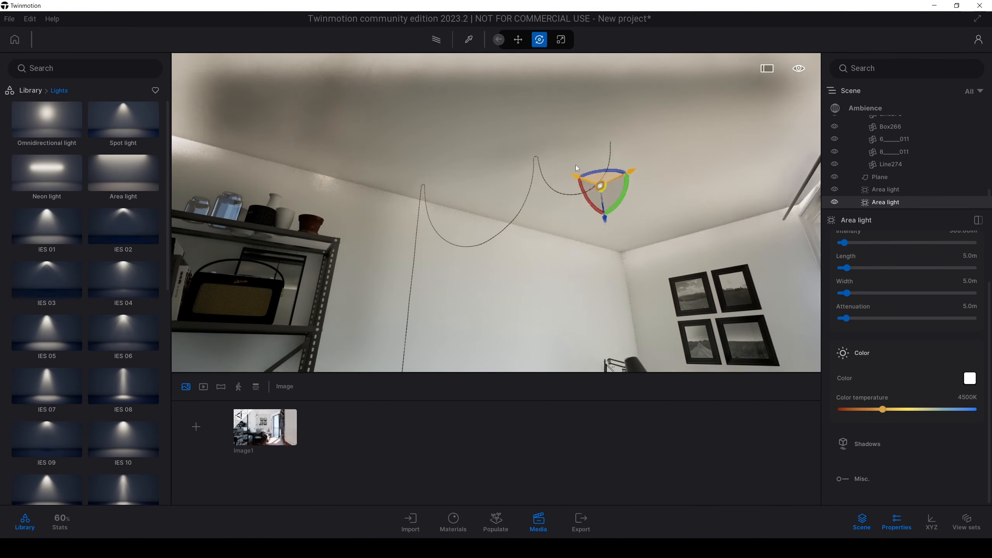
{"action": "left_click_drag", "start_coordinate": [577, 168], "coordinate": [491, 104]}
{"action": "right_click_drag", "start_coordinate": [509, 204], "coordinate": [594, 193]}
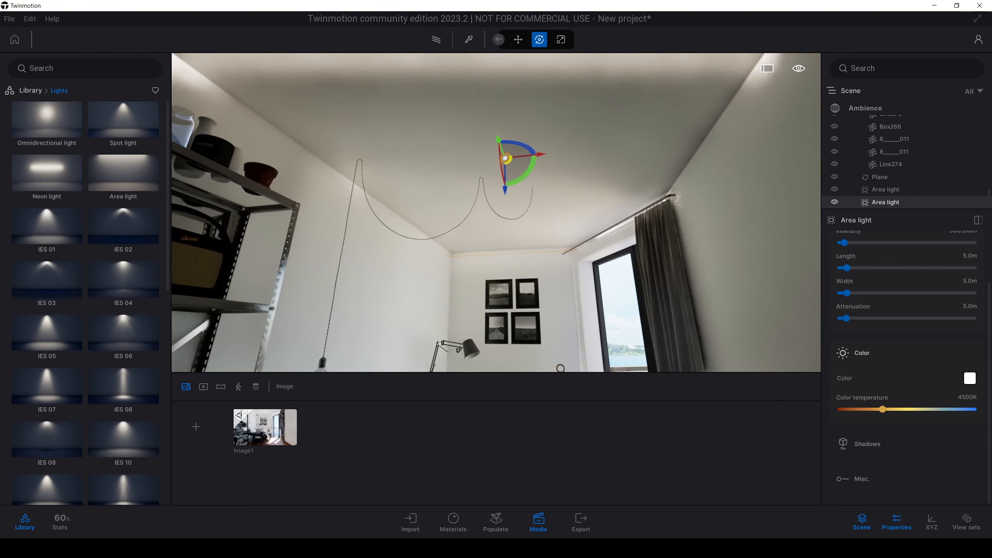
{"action": "middle_click_drag", "start_coordinate": [512, 171], "coordinate": [566, 172], "text": "shift"}
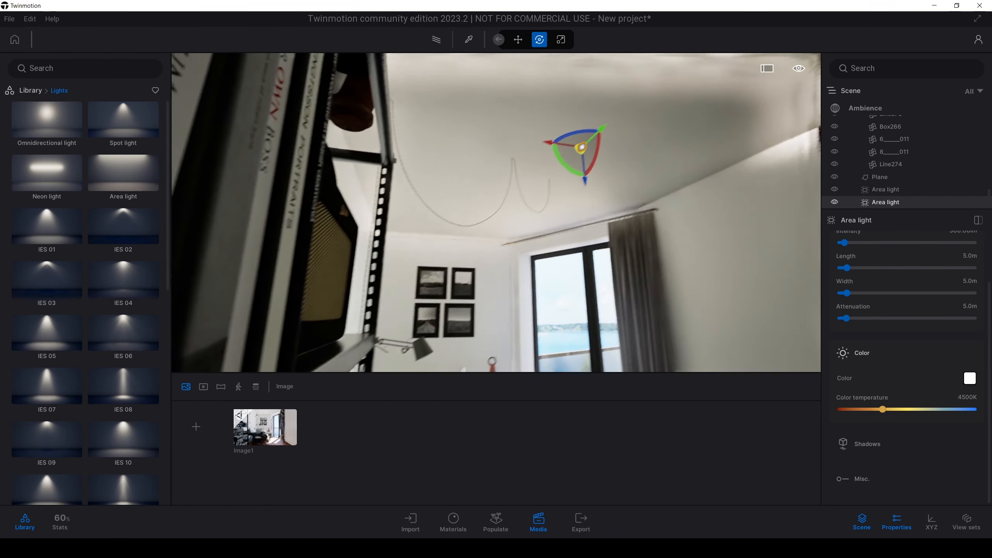
{"action": "right_click_drag", "start_coordinate": [566, 172], "coordinate": [592, 173]}
Step: Set the ceiling area light's length and width to 2.0 m each
{"action": "left_click", "coordinate": [970, 257]}
{"action": "type", "text": "2"}
{"action": "key", "text": "Return"}
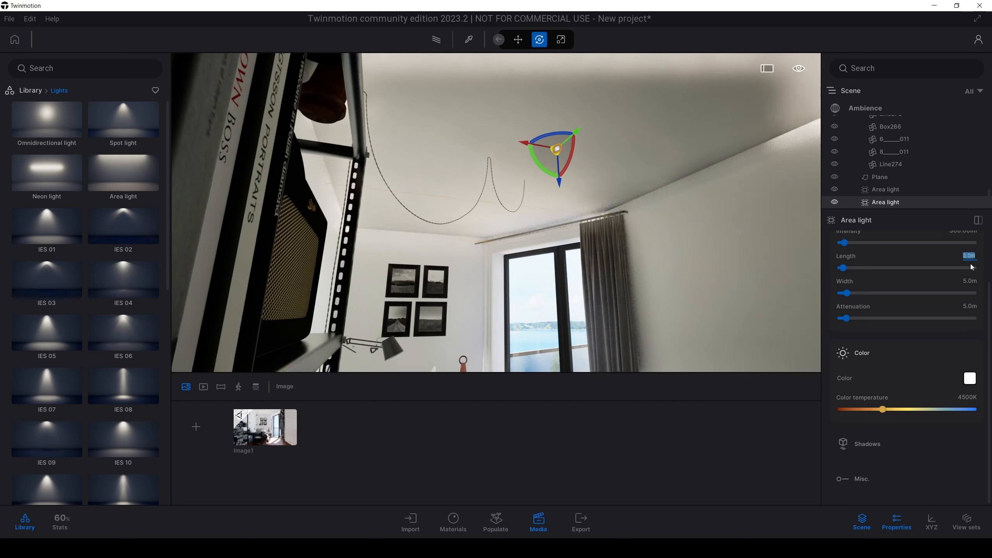
{"action": "left_click", "coordinate": [970, 281]}
{"action": "type", "text": "2"}
{"action": "key", "text": "Return"}
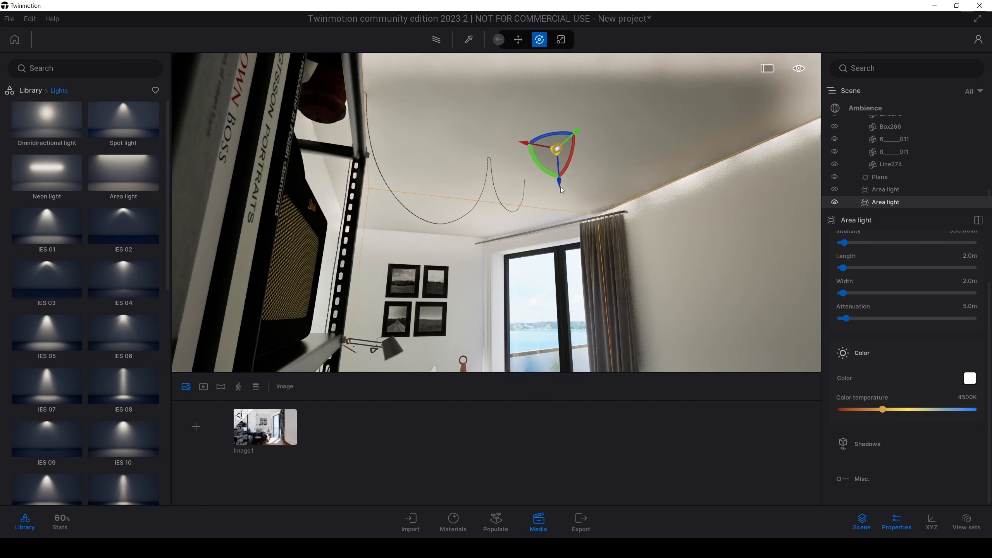
Step: Move the ceiling area light slightly below the ceiling and set its width to 1.6 m
{"action": "left_click_drag", "start_coordinate": [561, 190], "coordinate": [541, 186]}
{"action": "left_click", "coordinate": [964, 282]}
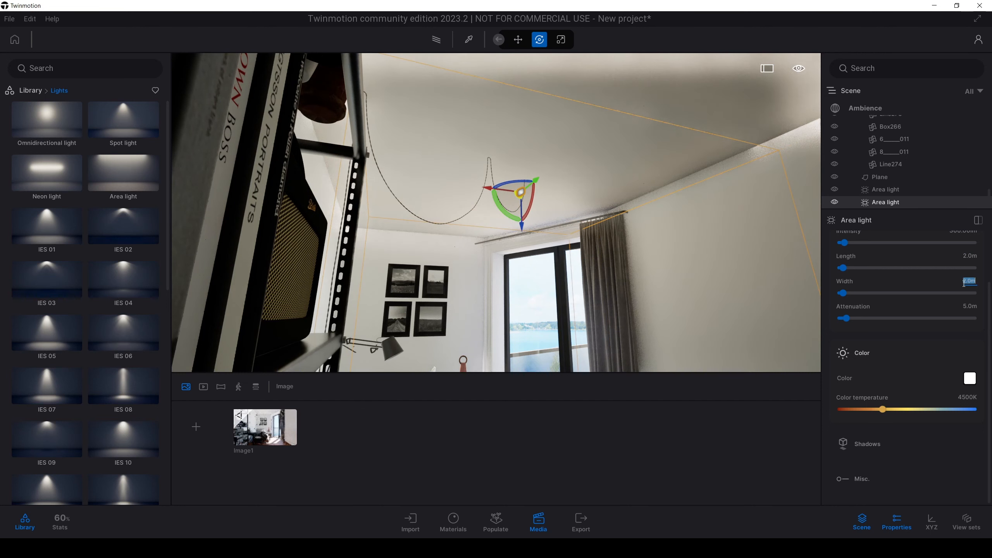
{"action": "type", "text": "1.6"}
{"action": "key", "text": "Return"}
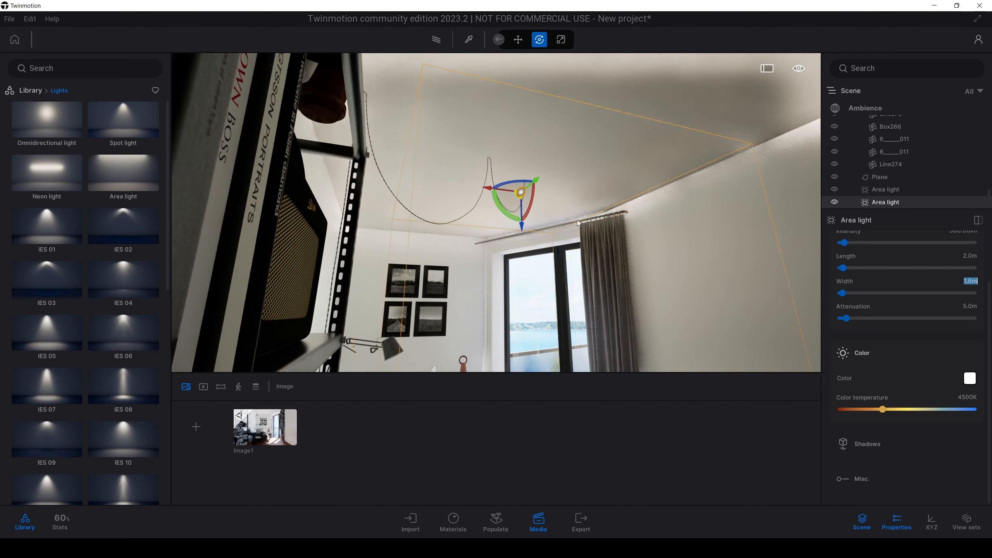
Step: Fit the ceiling area light to the room by setting its length to 2.2 m, and return to the Image1 view
{"action": "right_click_drag", "start_coordinate": [640, 219], "coordinate": [586, 215]}
{"action": "left_click_drag", "start_coordinate": [536, 194], "coordinate": [518, 192]}
{"action": "right_click_drag", "start_coordinate": [518, 192], "coordinate": [703, 200]}
{"action": "right_click_drag", "start_coordinate": [640, 235], "coordinate": [586, 201]}
{"action": "left_click_drag", "start_coordinate": [586, 200], "coordinate": [604, 183]}
{"action": "left_click", "coordinate": [973, 258]}
{"action": "type", "text": "2.2"}
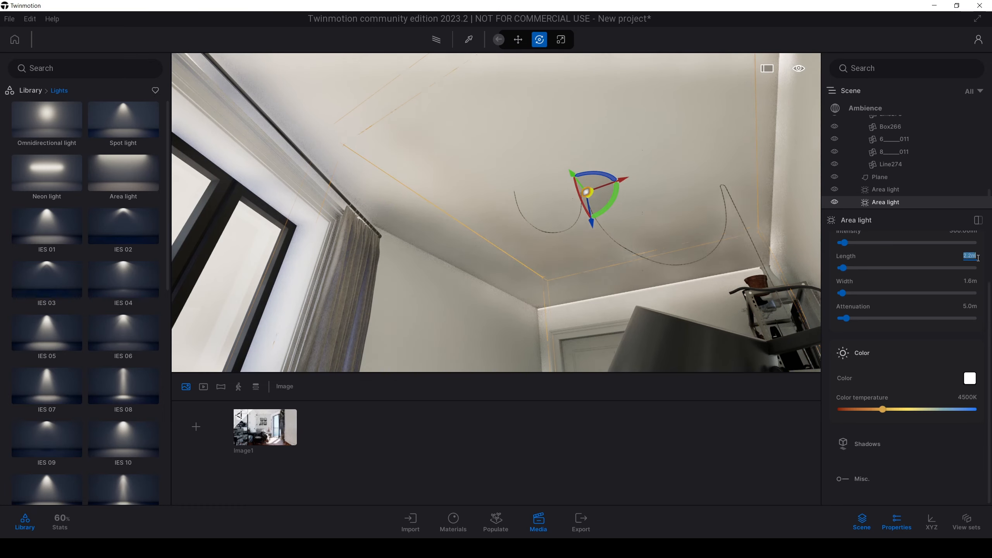
{"action": "key", "text": "Return"}
{"action": "right_click_drag", "start_coordinate": [703, 250], "coordinate": [797, 321]}
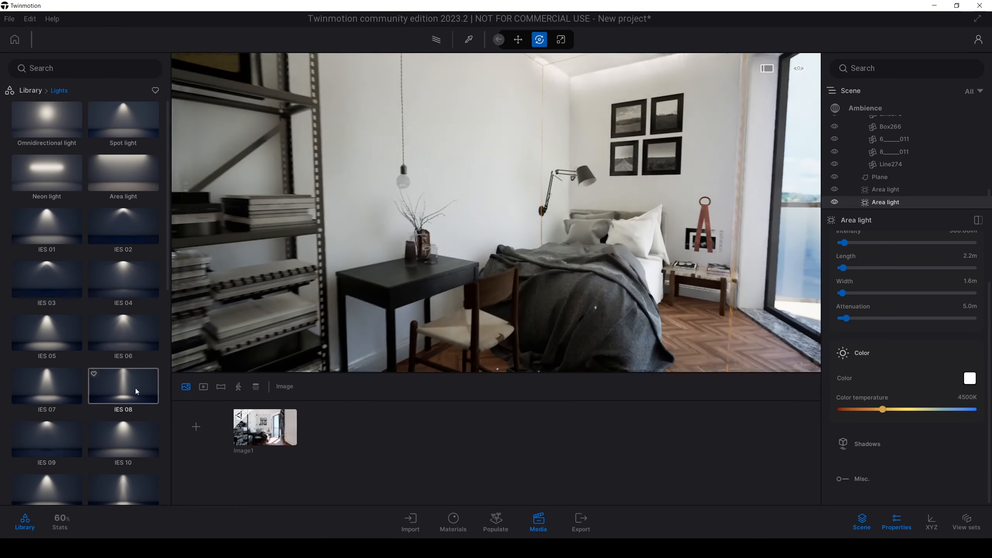
{"action": "left_click", "coordinate": [263, 430]}
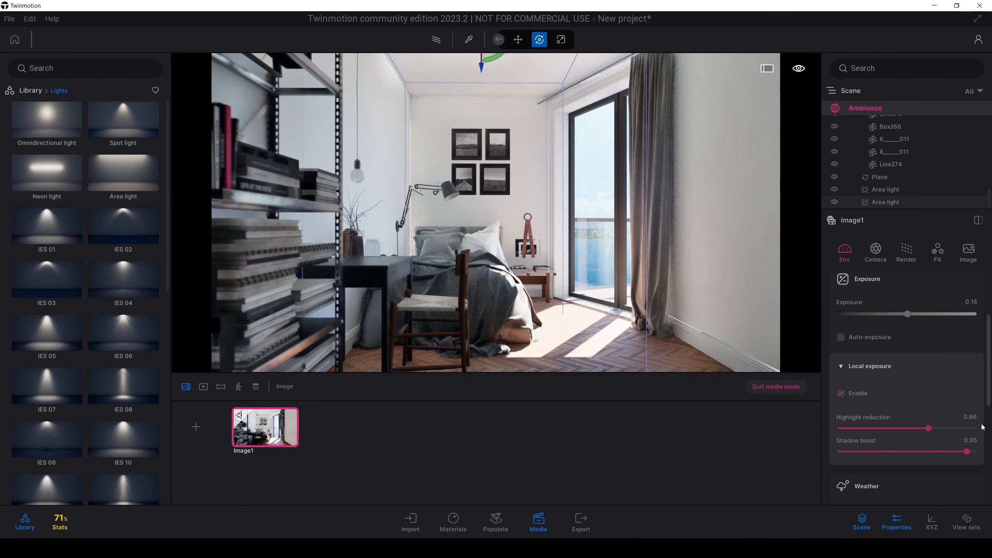
Step: Set the ceiling area light's color temperature to 9680K and its intensity to about 1175 lm
{"action": "left_click", "coordinate": [886, 202]}
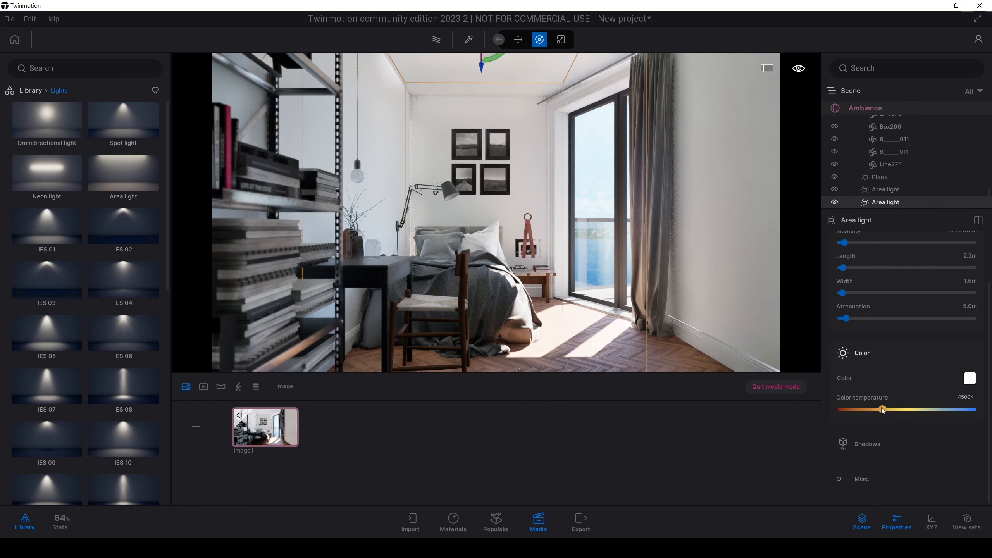
{"action": "left_click_drag", "start_coordinate": [884, 411], "coordinate": [946, 413]}
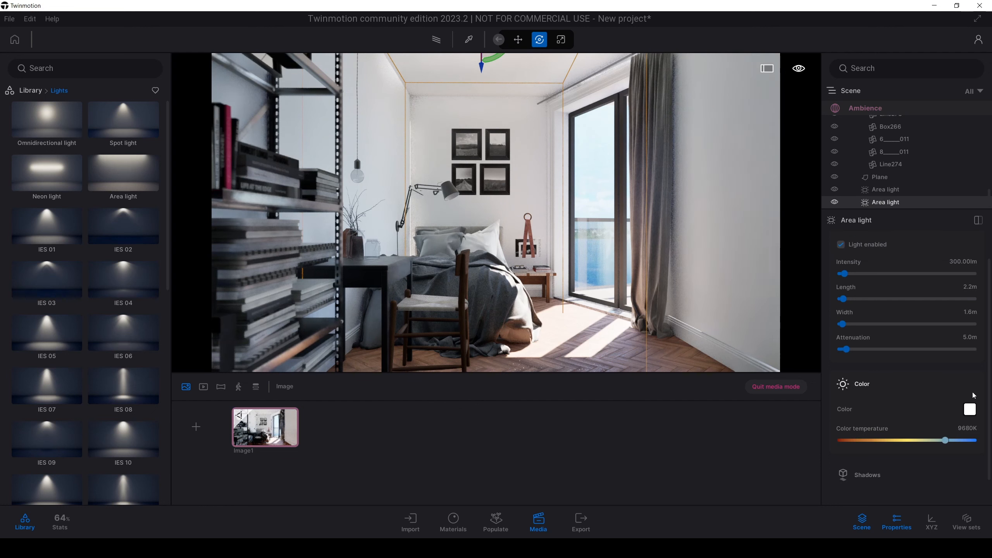
{"action": "scroll", "coordinate": [899, 352], "scroll_direction": "up", "scroll_amount": 3}
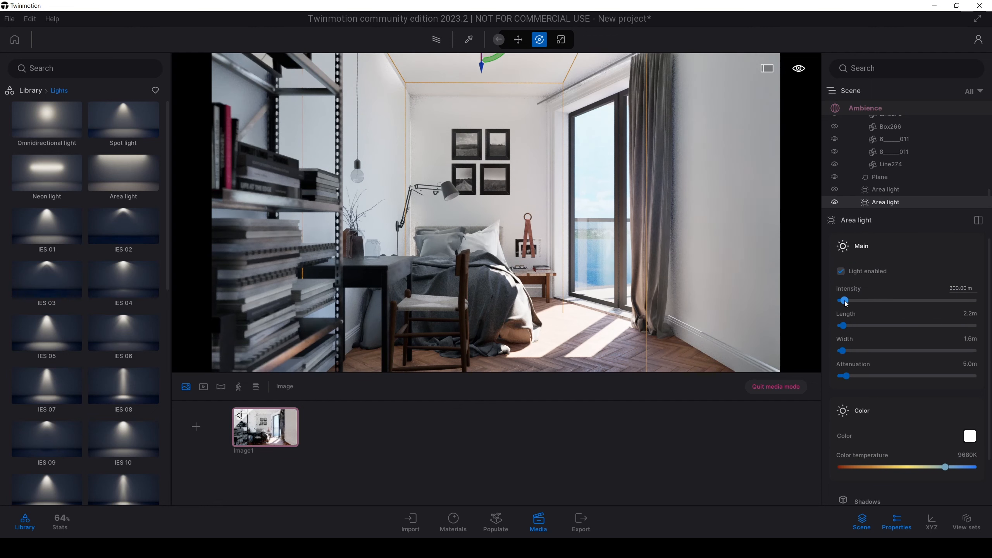
{"action": "left_click_drag", "start_coordinate": [846, 304], "coordinate": [856, 301]}
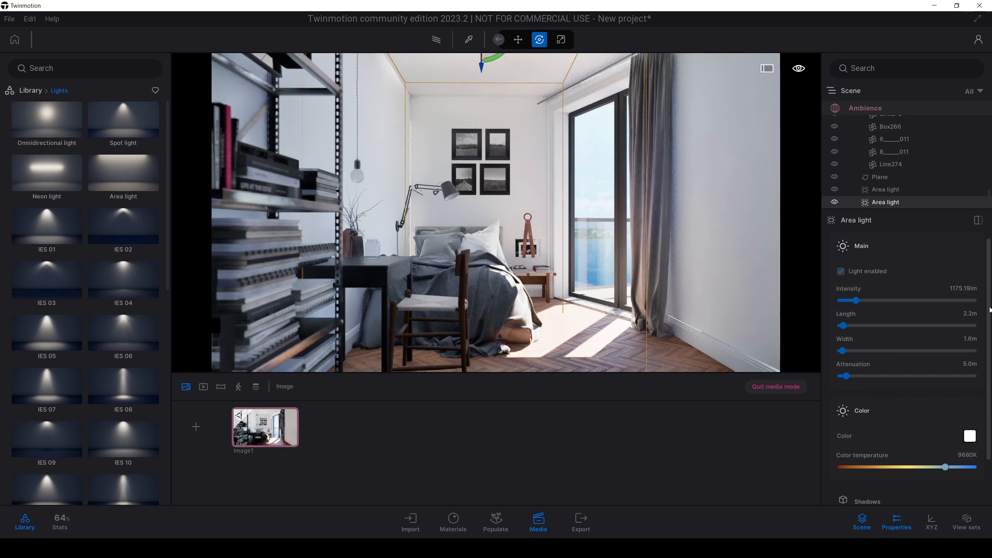
Step: Turn off shadow casting for the ceiling area light
{"action": "scroll", "coordinate": [874, 430], "scroll_direction": "down", "scroll_amount": 2}
{"action": "left_click", "coordinate": [876, 445]}
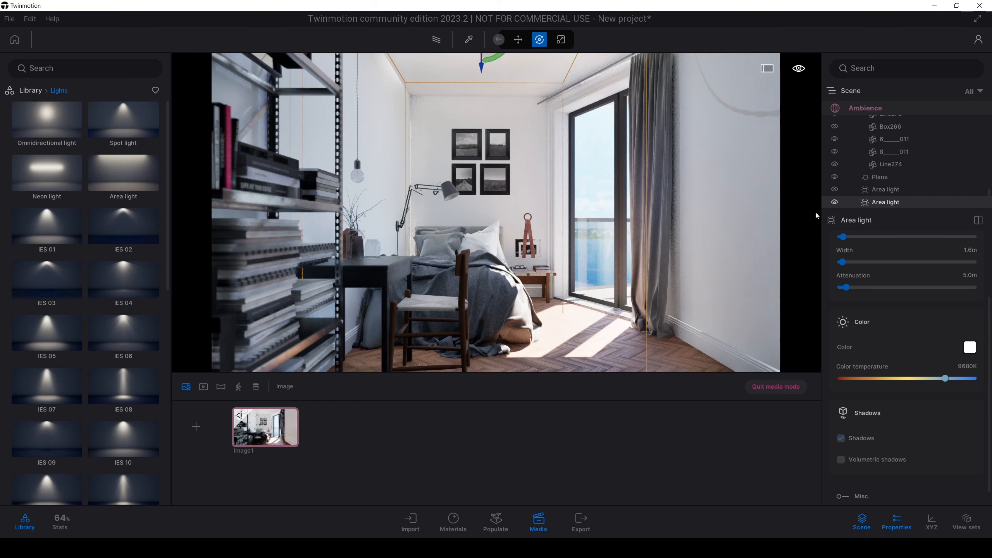
{"action": "left_click", "coordinate": [848, 440]}
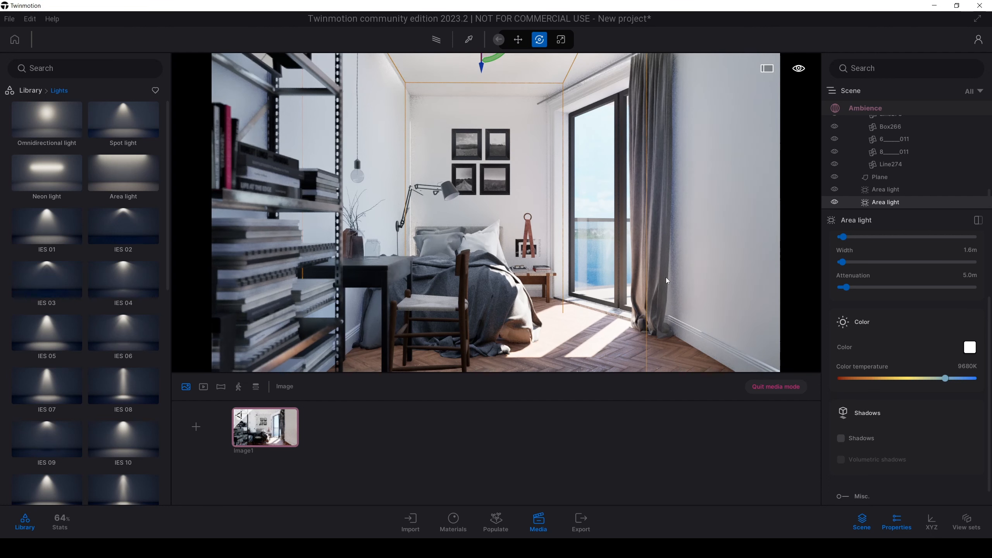
Step: In Image1's render settings, set the shadow distance to 86 m and the shadow bias to 0.12
{"action": "left_click", "coordinate": [591, 182]}
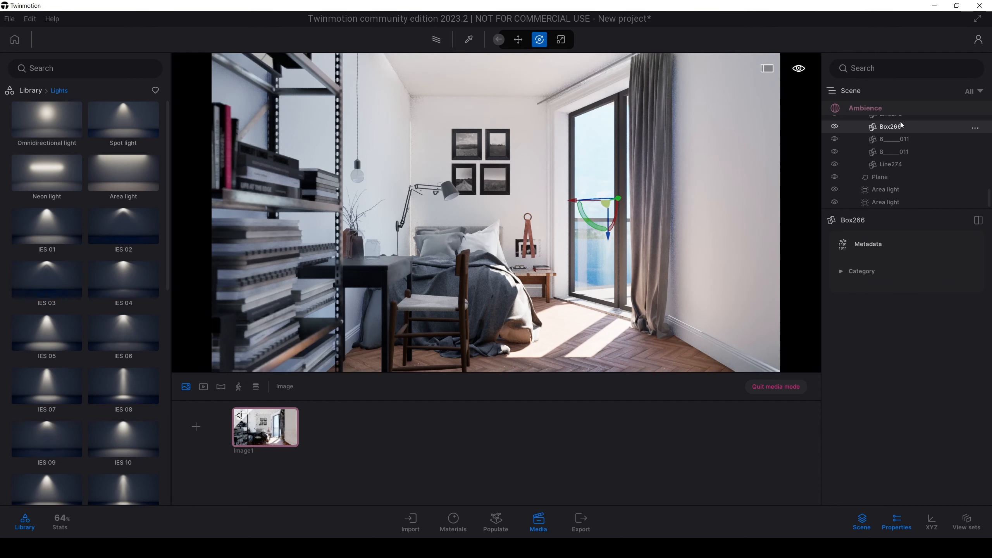
{"action": "left_click", "coordinate": [877, 108]}
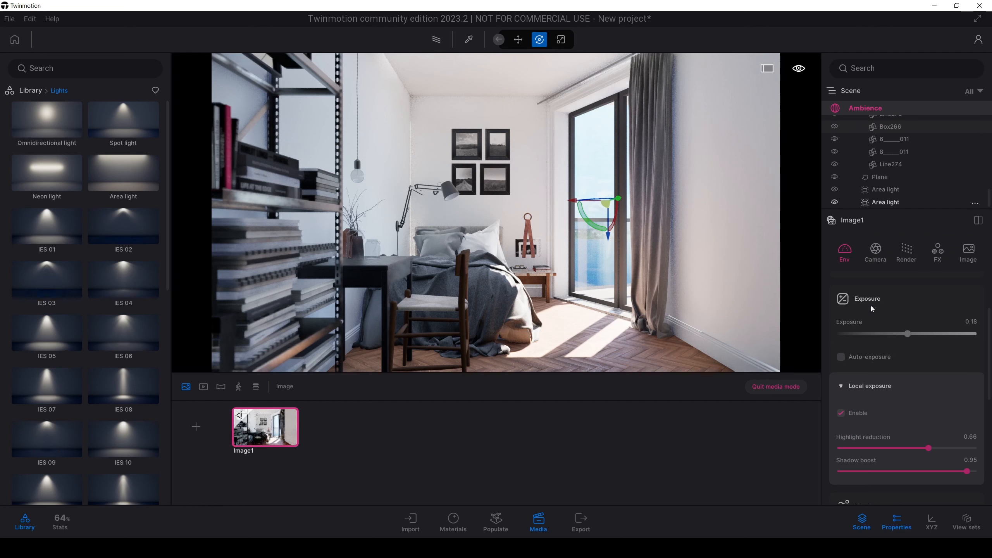
{"action": "left_click", "coordinate": [906, 257]}
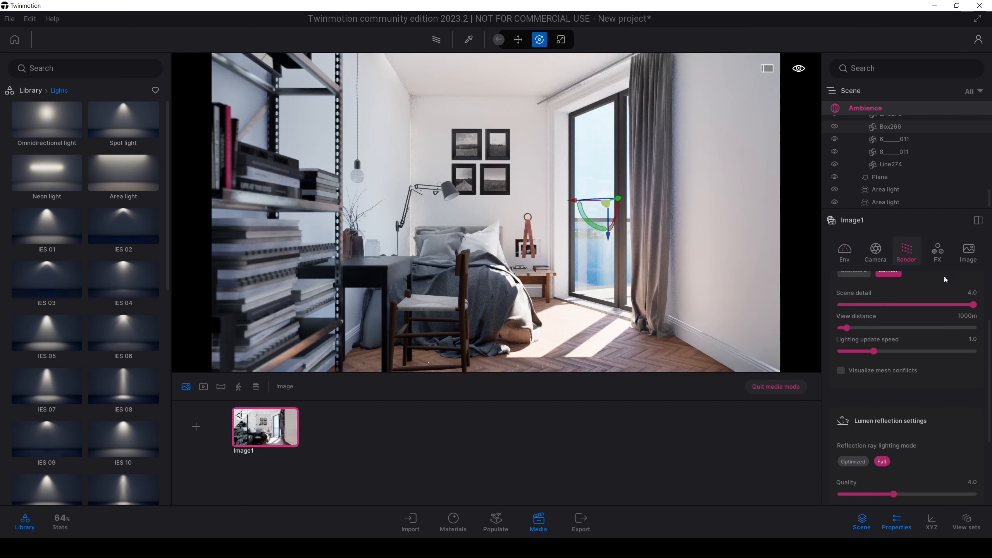
{"action": "scroll", "coordinate": [990, 408], "scroll_direction": "down", "scroll_amount": 5}
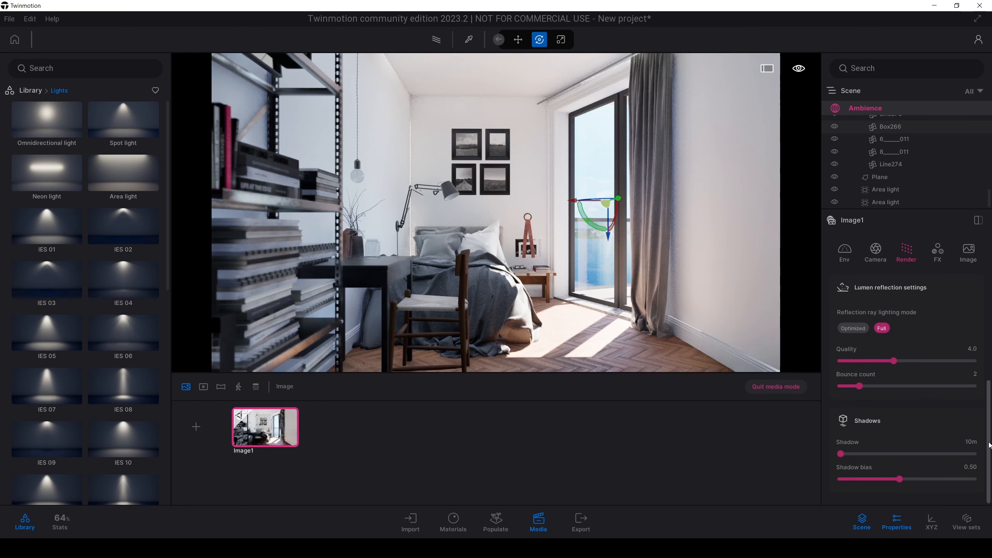
{"action": "left_click_drag", "start_coordinate": [892, 480], "coordinate": [843, 454]}
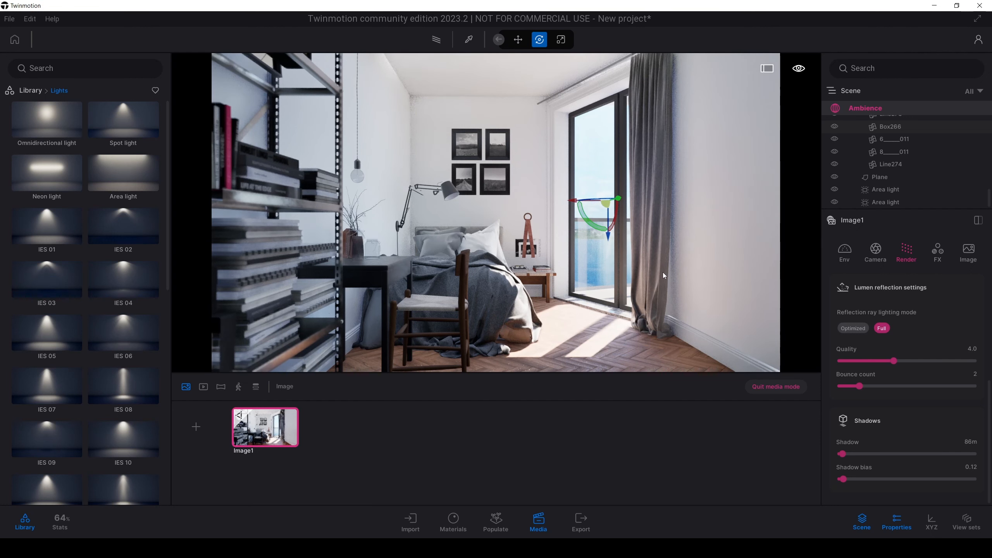
Step: Export Image1 as a local JPG file and inspect the rendered picture up close
{"action": "left_click", "coordinate": [585, 522]}
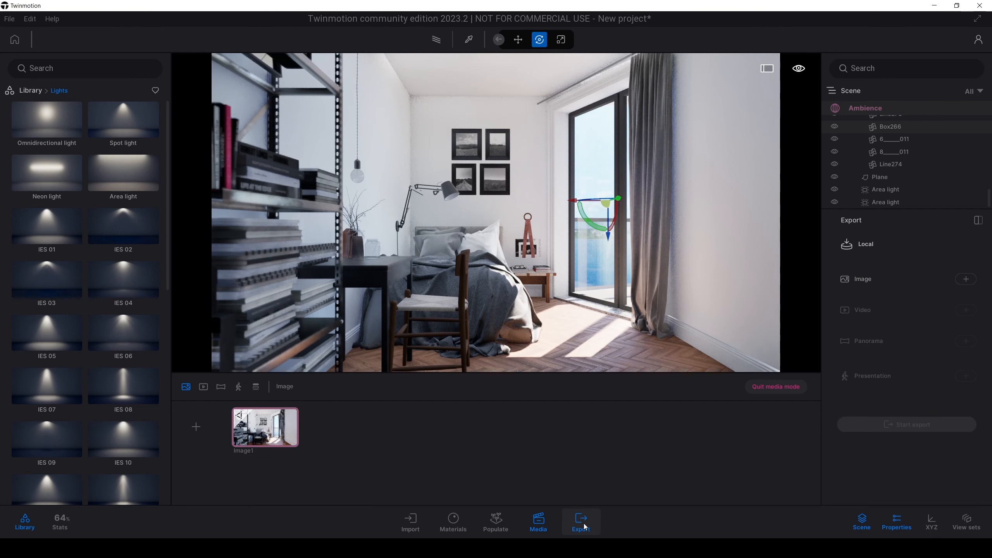
{"action": "left_click", "coordinate": [966, 279]}
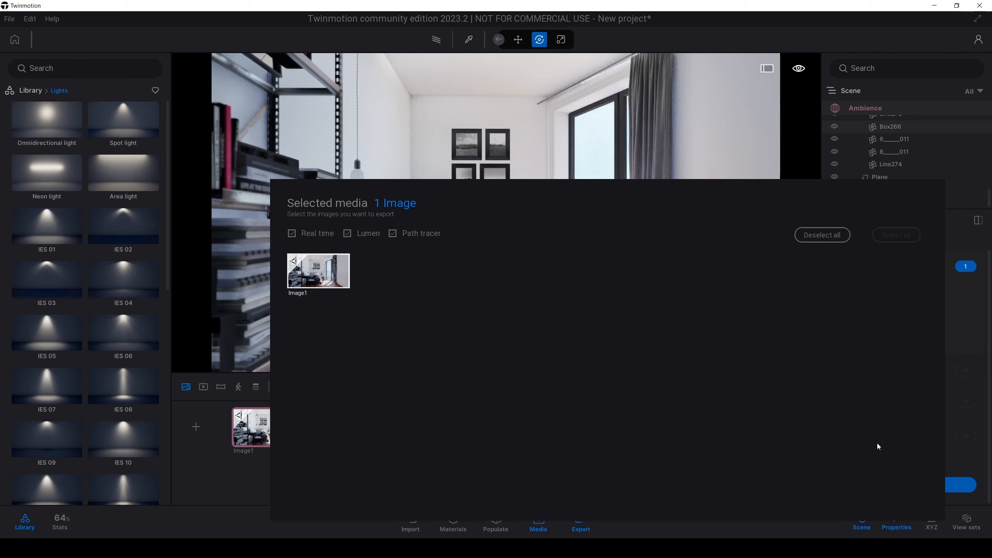
{"action": "scroll", "coordinate": [879, 432], "scroll_direction": "up", "scroll_amount": 1}
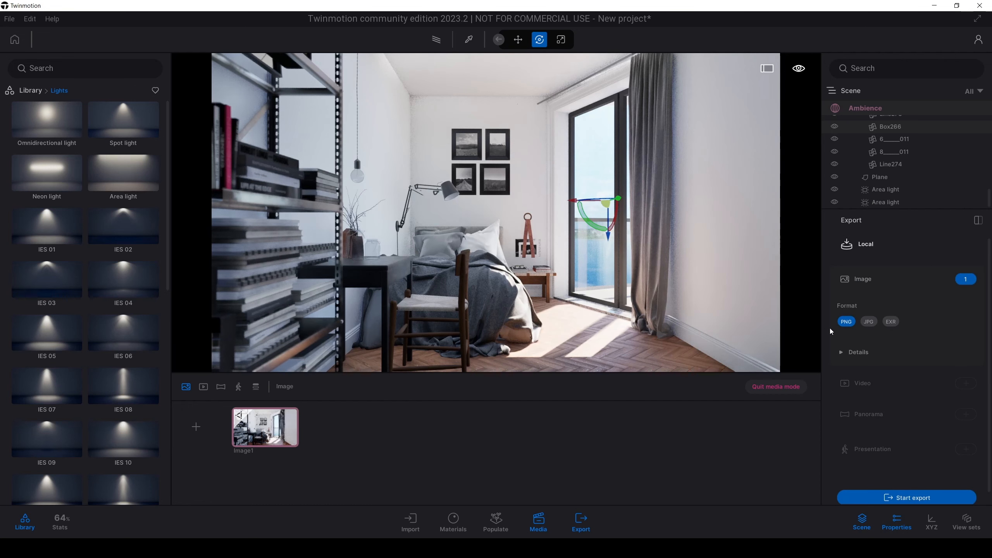
{"action": "left_click", "coordinate": [868, 322]}
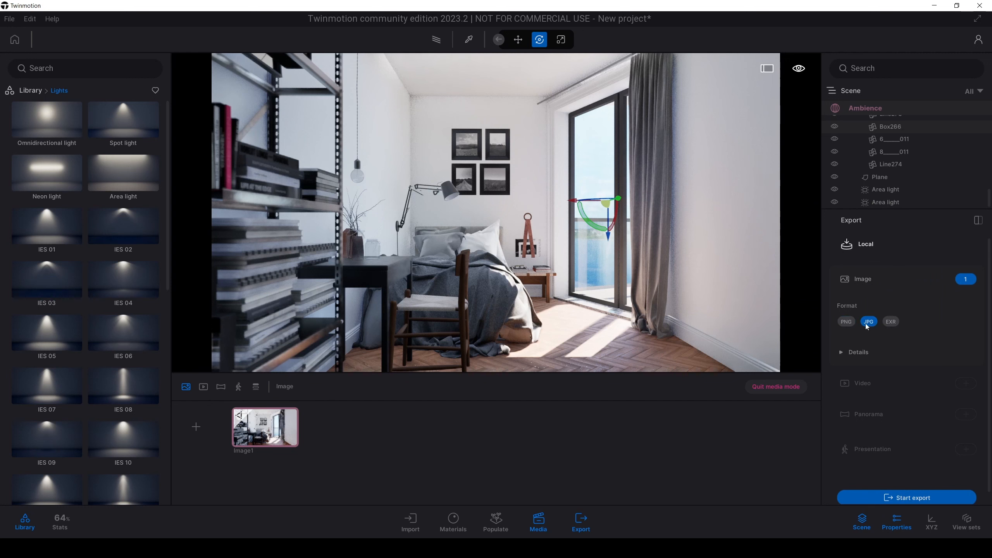
{"action": "left_click", "coordinate": [909, 498]}
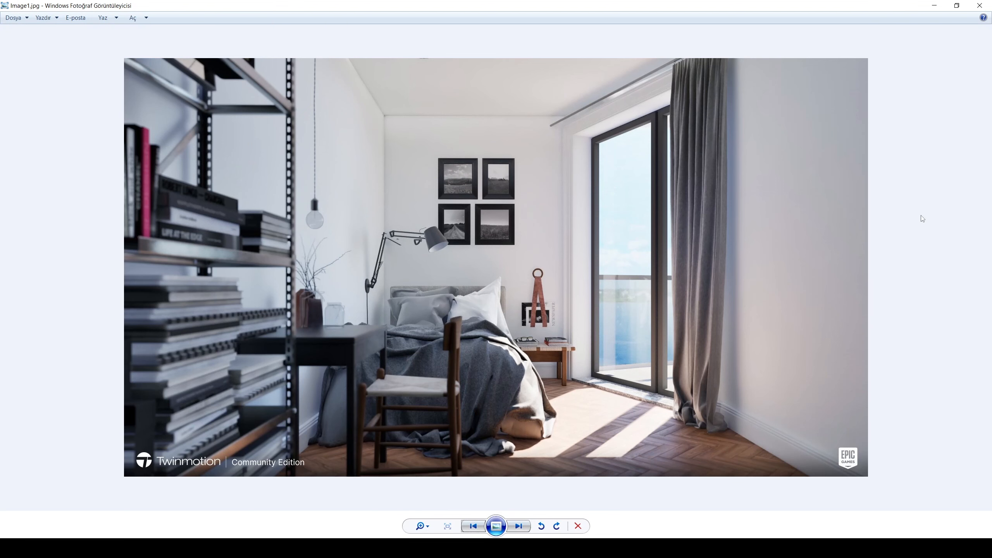
{"action": "scroll", "coordinate": [919, 241], "scroll_direction": "up", "scroll_amount": 1, "text": "ctrl"}
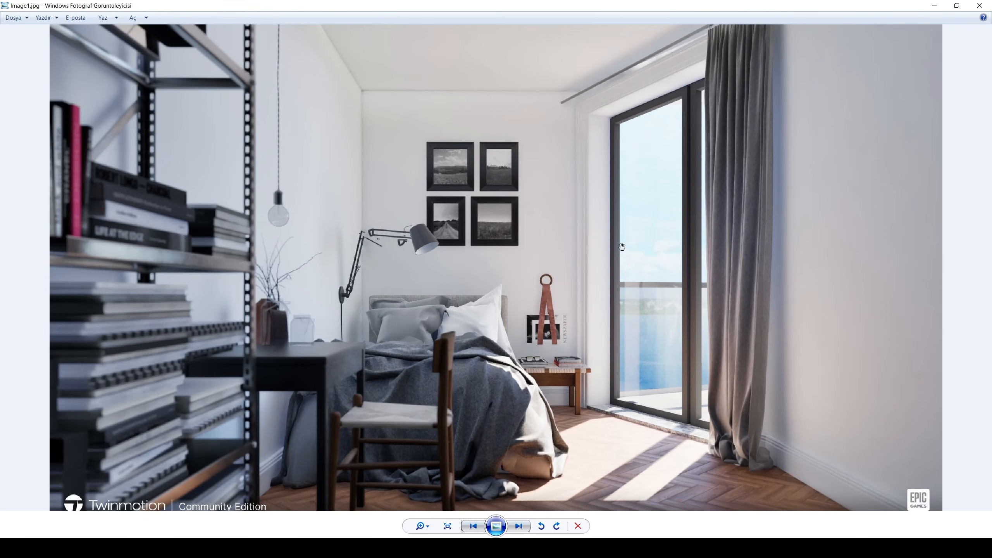
{"action": "scroll", "coordinate": [806, 255], "scroll_direction": "down", "scroll_amount": 1, "text": "ctrl"}
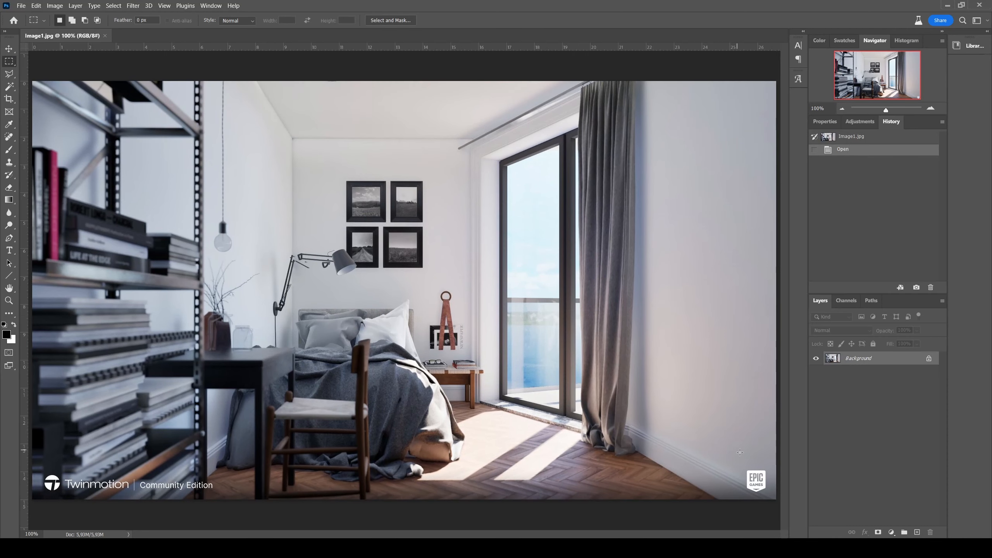
Step: In Photoshop, outline the Epic Games logo in Image1.jpg with a Polygonal Lasso selection
{"action": "scroll", "coordinate": [760, 492], "scroll_direction": "up", "scroll_amount": 5, "text": "alt"}
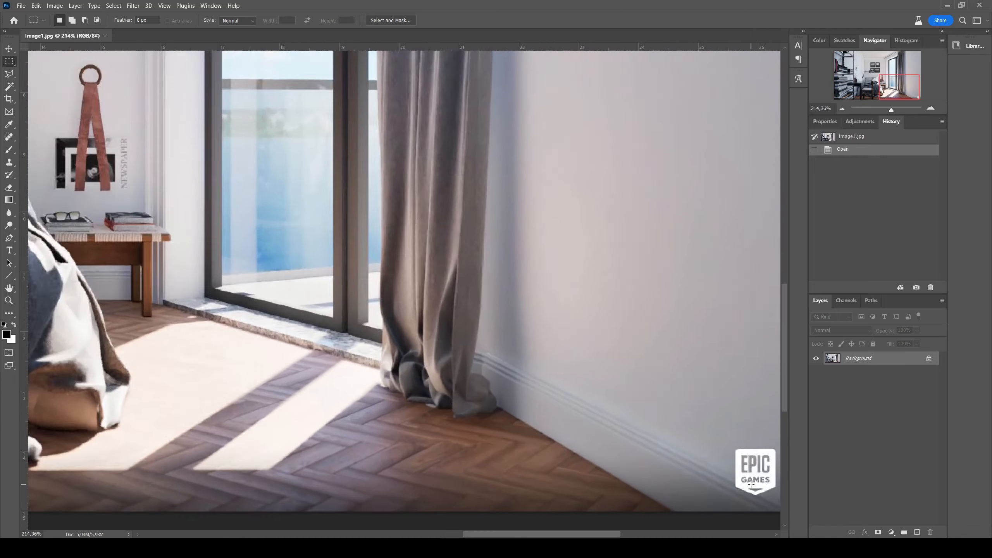
{"action": "key", "text": "l"}
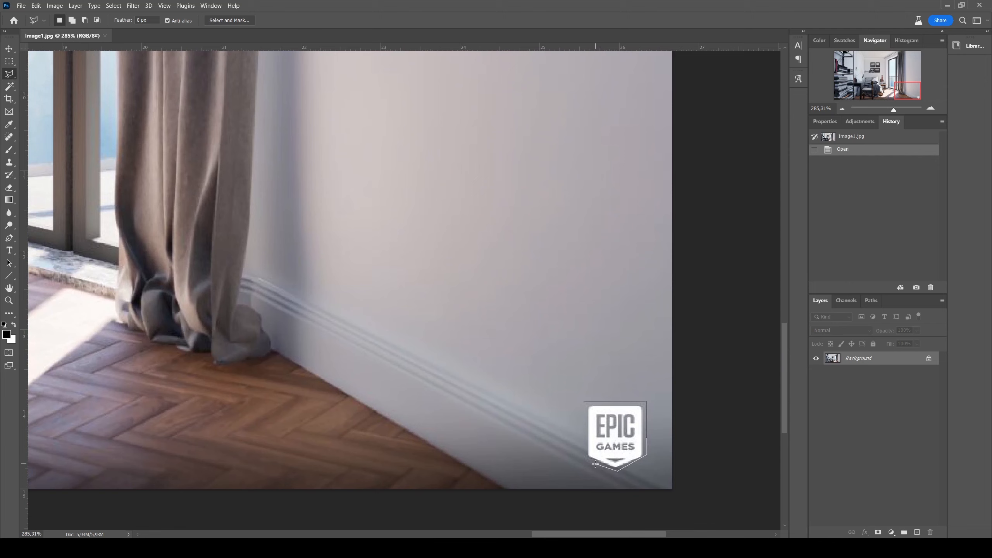
{"action": "left_click", "coordinate": [583, 404]}
{"action": "right_click", "coordinate": [621, 411]}
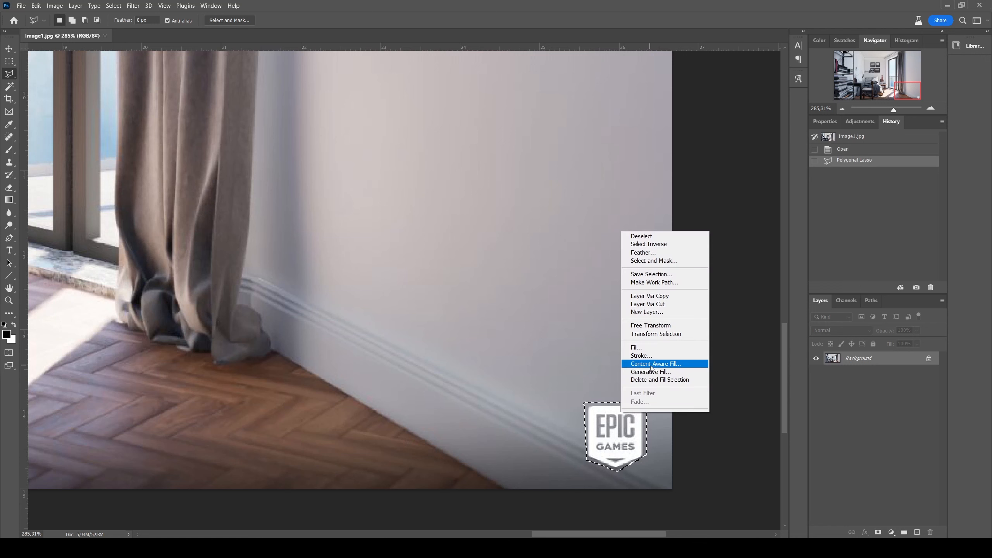
{"action": "left_click", "coordinate": [638, 365]}
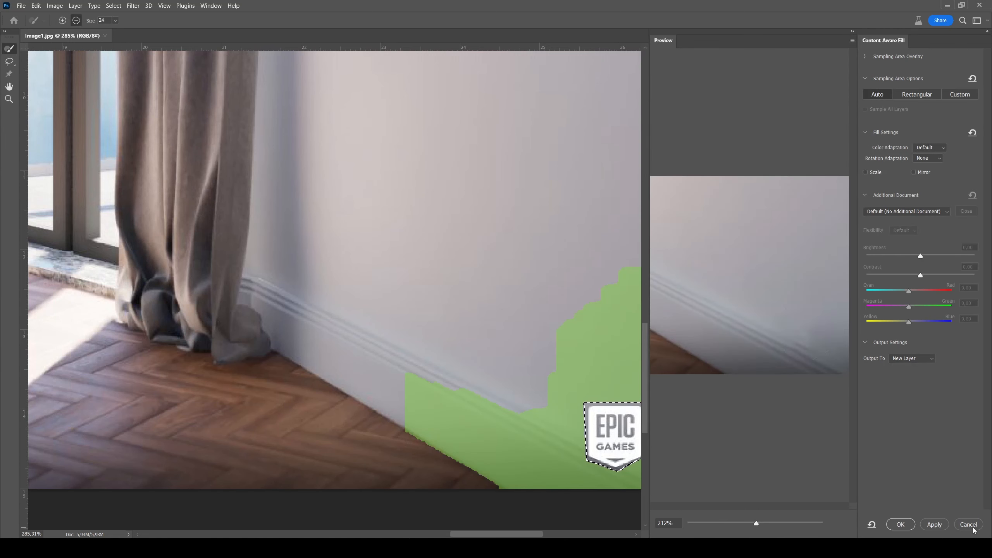
{"action": "key", "text": "Escape"}
Step: Replace the selected Epic Games logo using a Content-Aware fill at 100% opacity, and clear the selection
{"action": "right_click", "coordinate": [628, 421]}
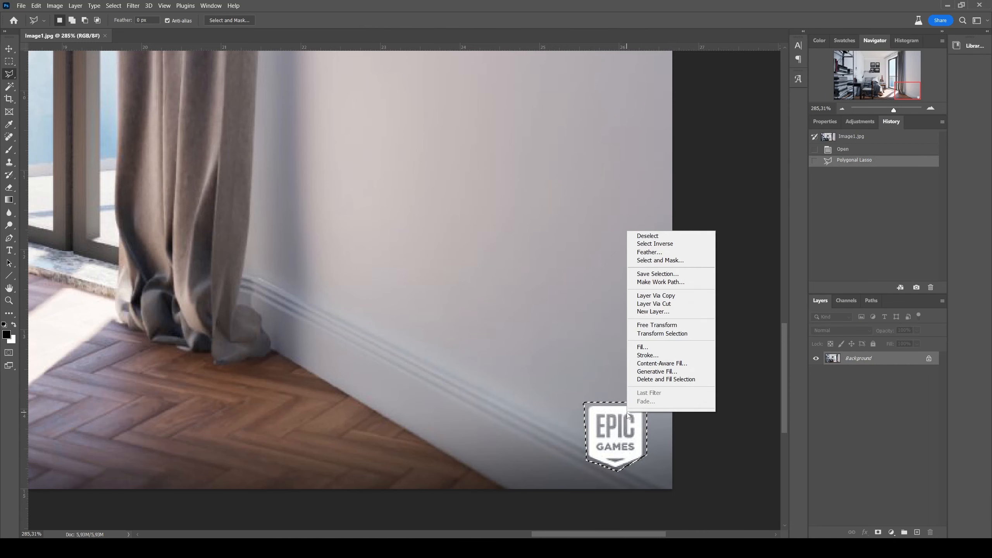
{"action": "left_click", "coordinate": [644, 348]}
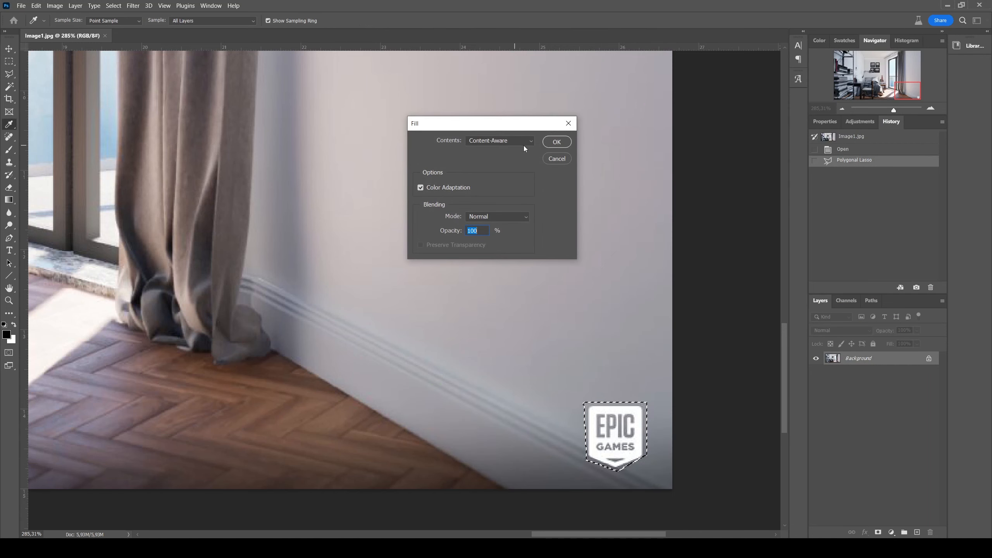
{"action": "left_click", "coordinate": [556, 142]}
{"action": "key", "text": "ctrl+d"}
Step: Try to remove the Twinmotion Community Edition watermark with a rectangular selection and a Content-Aware fill, and clear the selection
{"action": "scroll", "coordinate": [257, 410], "scroll_direction": "down", "scroll_amount": 10, "text": "alt"}
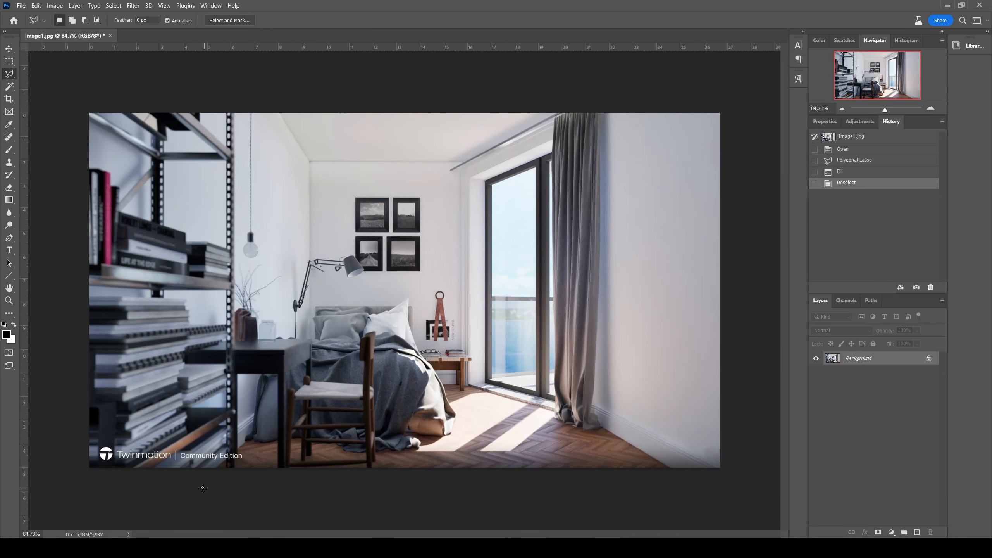
{"action": "scroll", "coordinate": [120, 459], "scroll_direction": "up", "scroll_amount": 5, "text": "alt"}
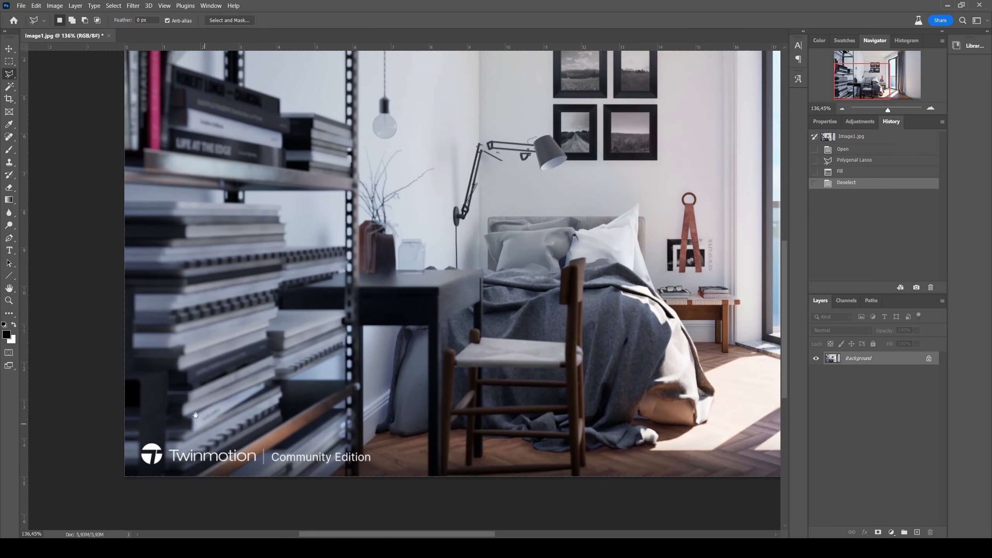
{"action": "left_click", "coordinate": [9, 62]}
{"action": "scroll", "coordinate": [120, 453], "scroll_direction": "up", "scroll_amount": 4, "text": "alt"}
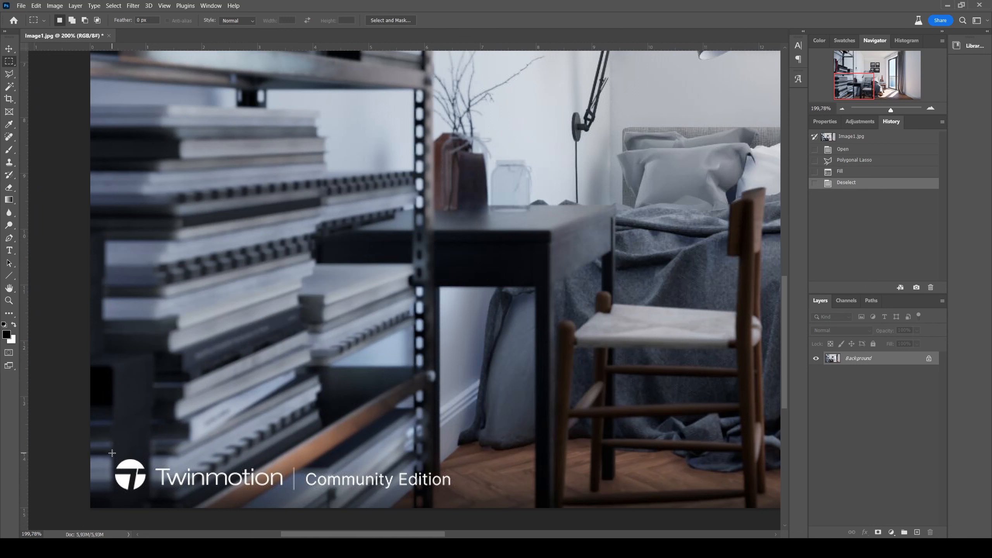
{"action": "left_click_drag", "start_coordinate": [112, 453], "coordinate": [455, 495]}
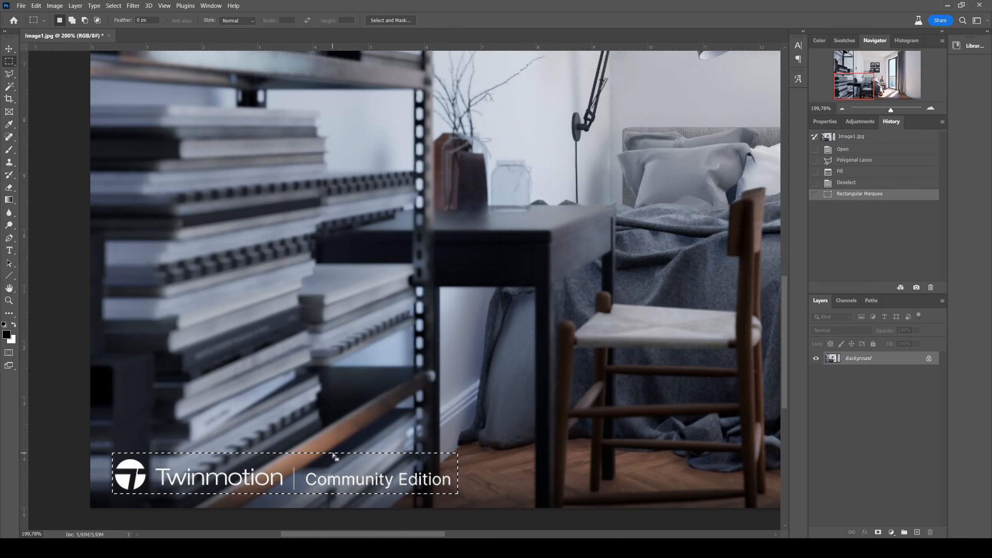
{"action": "right_click", "coordinate": [385, 472]}
{"action": "left_click", "coordinate": [415, 409]}
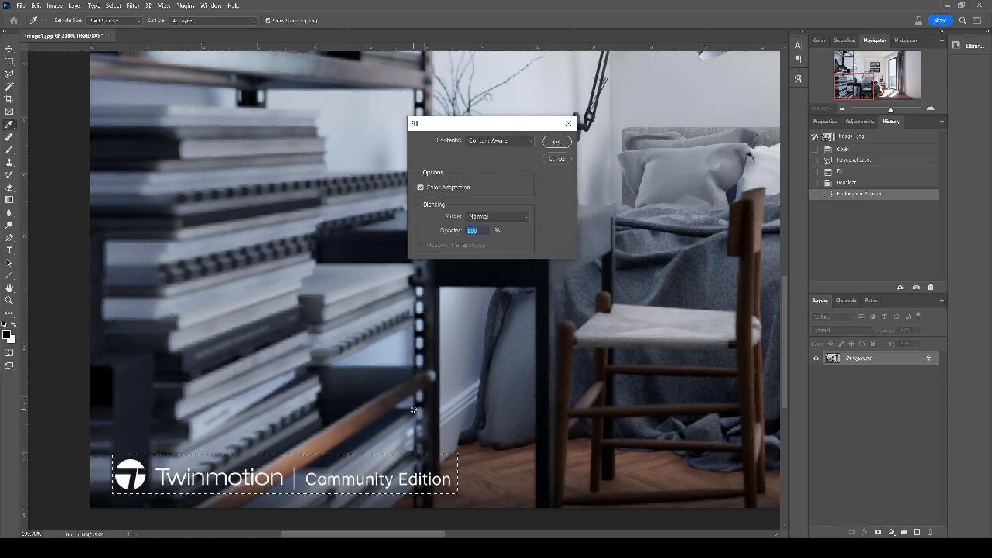
{"action": "left_click", "coordinate": [556, 137]}
{"action": "scroll", "coordinate": [353, 397], "scroll_direction": "down", "scroll_amount": 5, "text": "alt"}
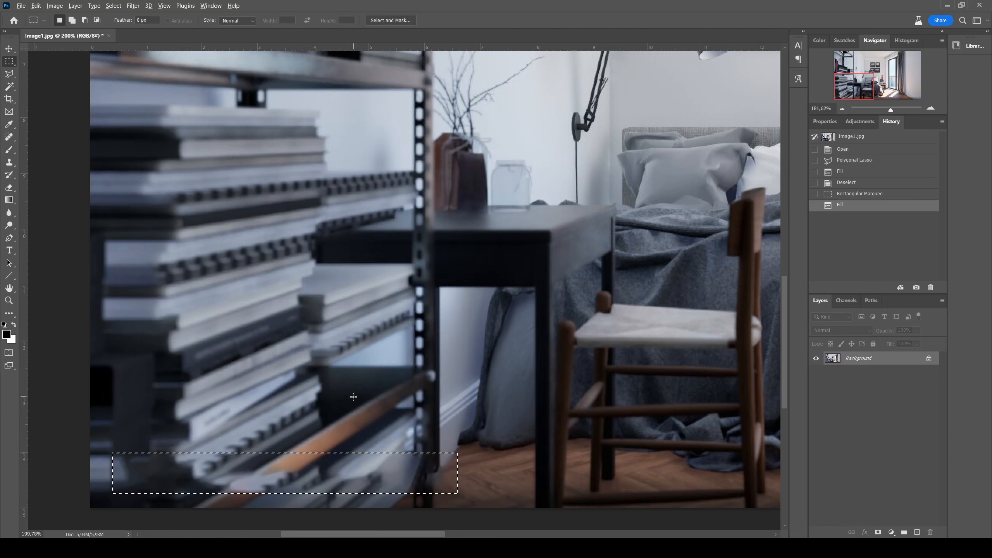
{"action": "key", "text": "ctrl+d"}
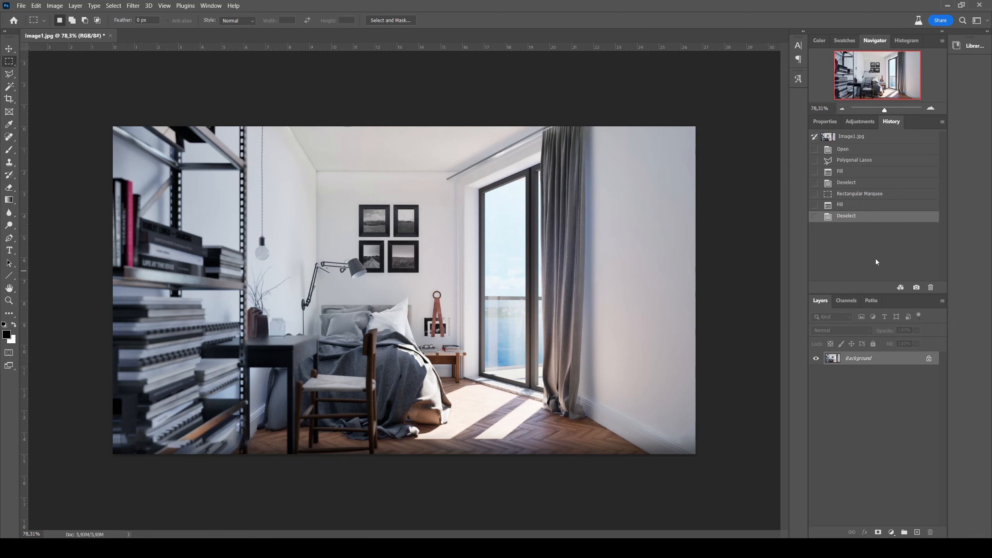
Step: Revert the image to the state before the Twinmotion watermark was filled, and clear the selection
{"action": "left_click", "coordinate": [852, 204]}
{"action": "left_click", "coordinate": [874, 194]}
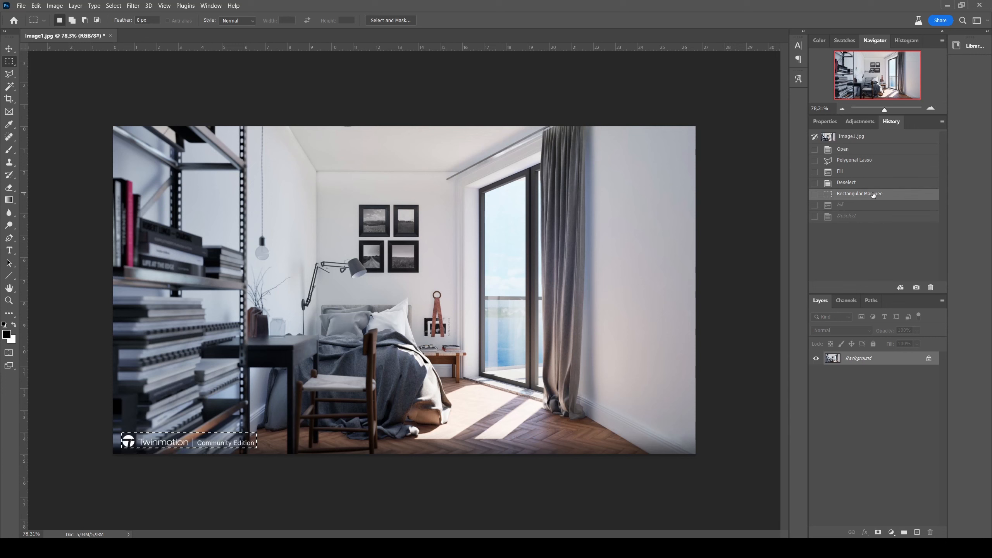
{"action": "key", "text": "ctrl+d"}
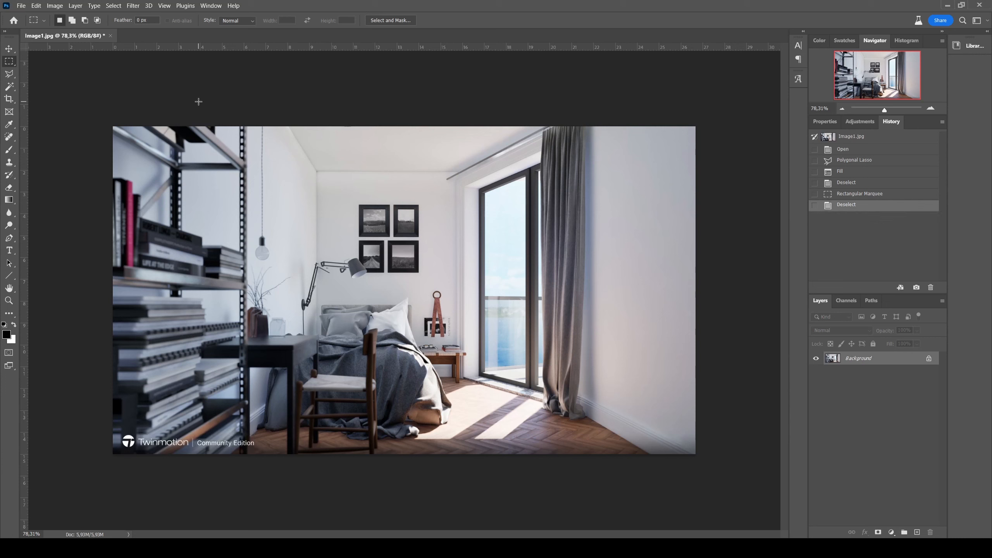
Step: Enable the Super Zoom neural filter for the image and set its zoom to 2x
{"action": "left_click", "coordinate": [132, 5]}
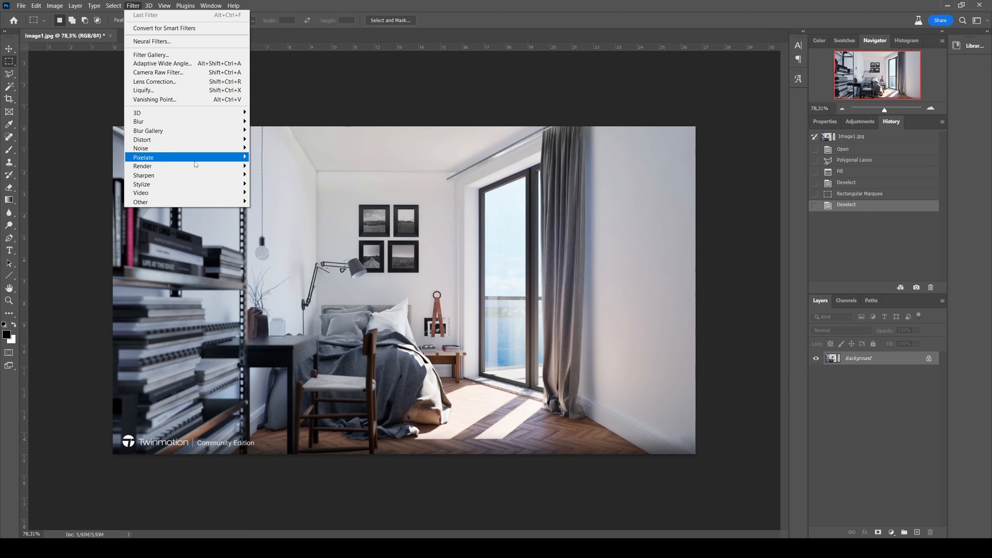
{"action": "left_click", "coordinate": [152, 41]}
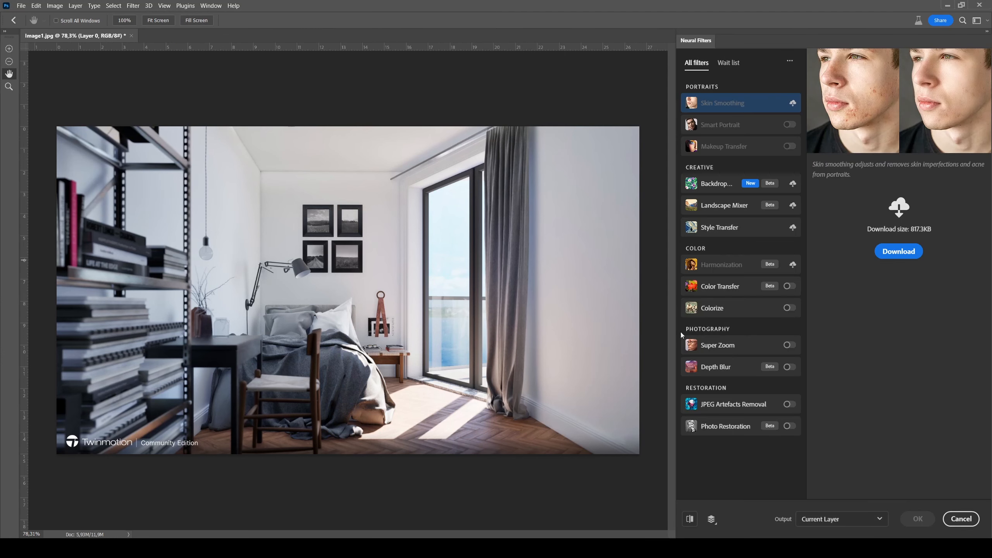
{"action": "left_click", "coordinate": [787, 346]}
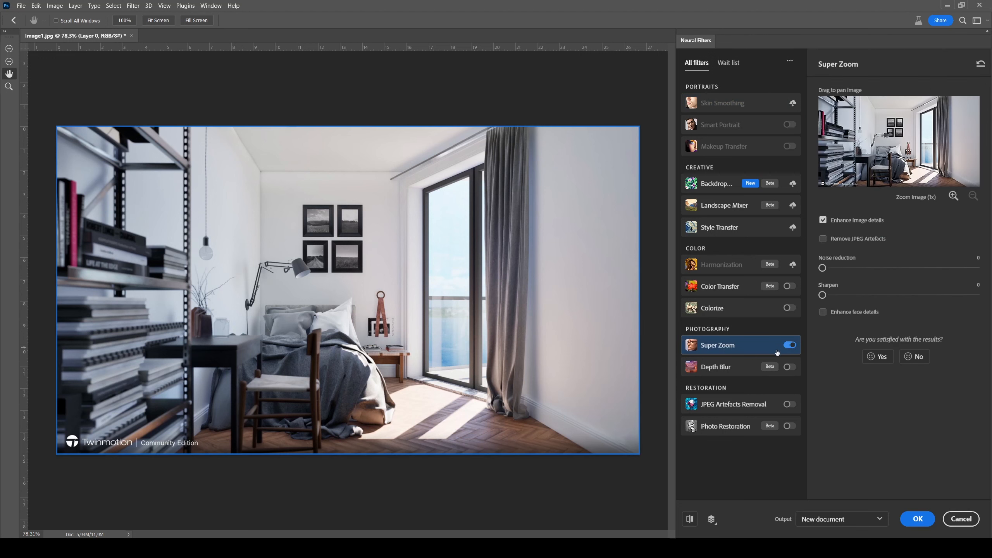
{"action": "left_click", "coordinate": [953, 196]}
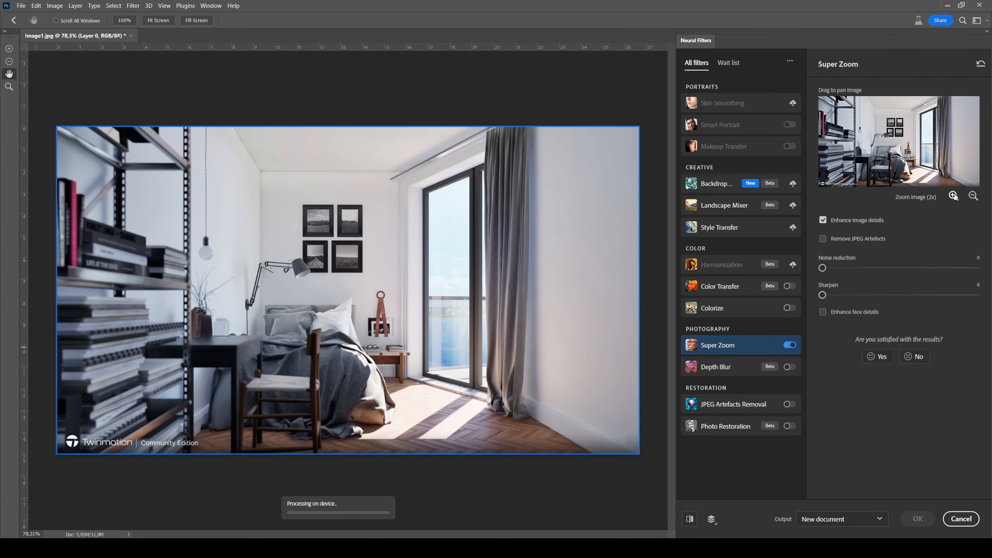